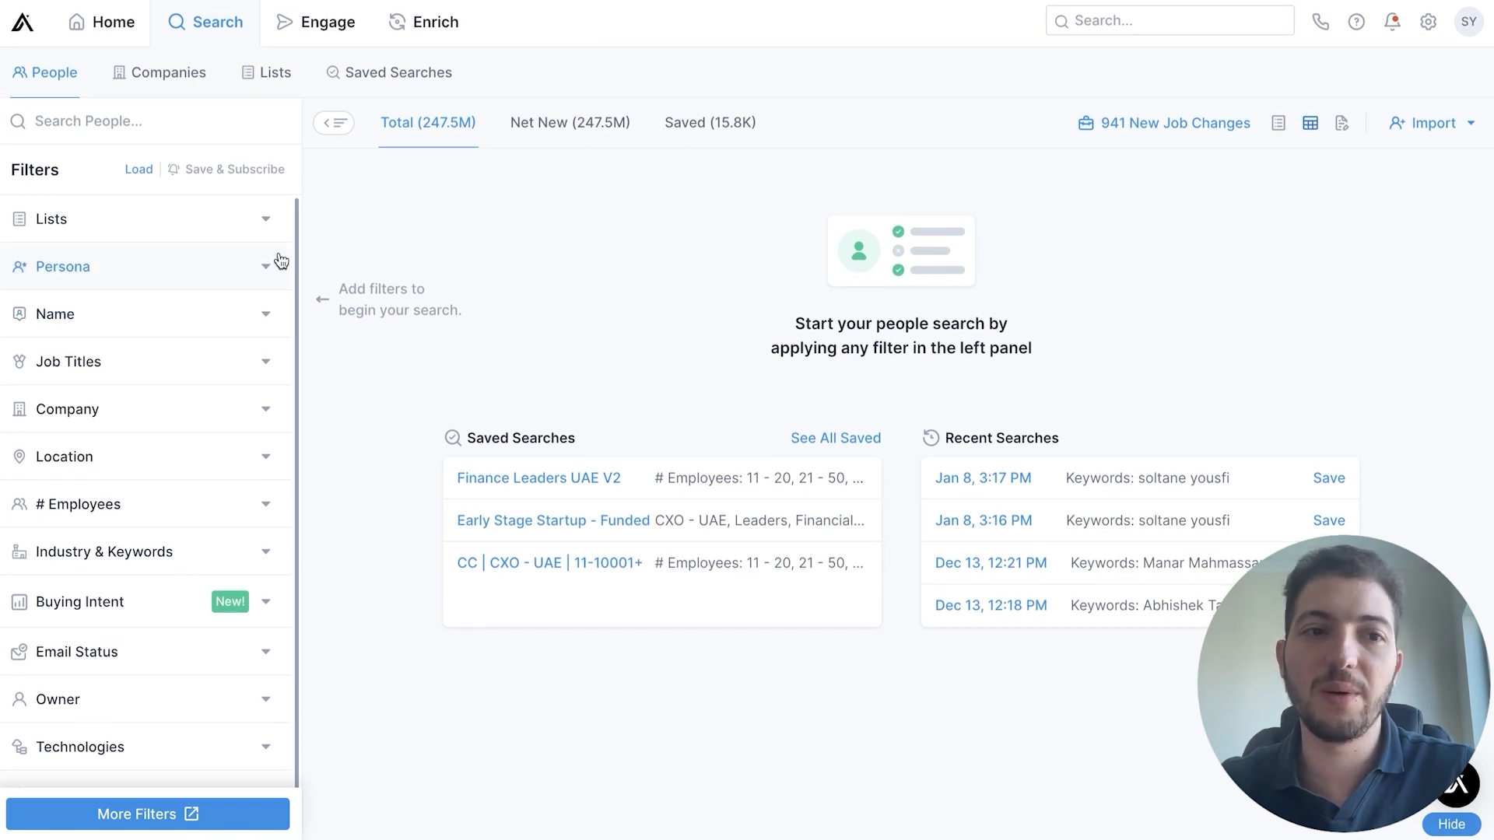
# Examine the saved personas offered by the Persona filter of the people search
pyautogui.click(195, 126)
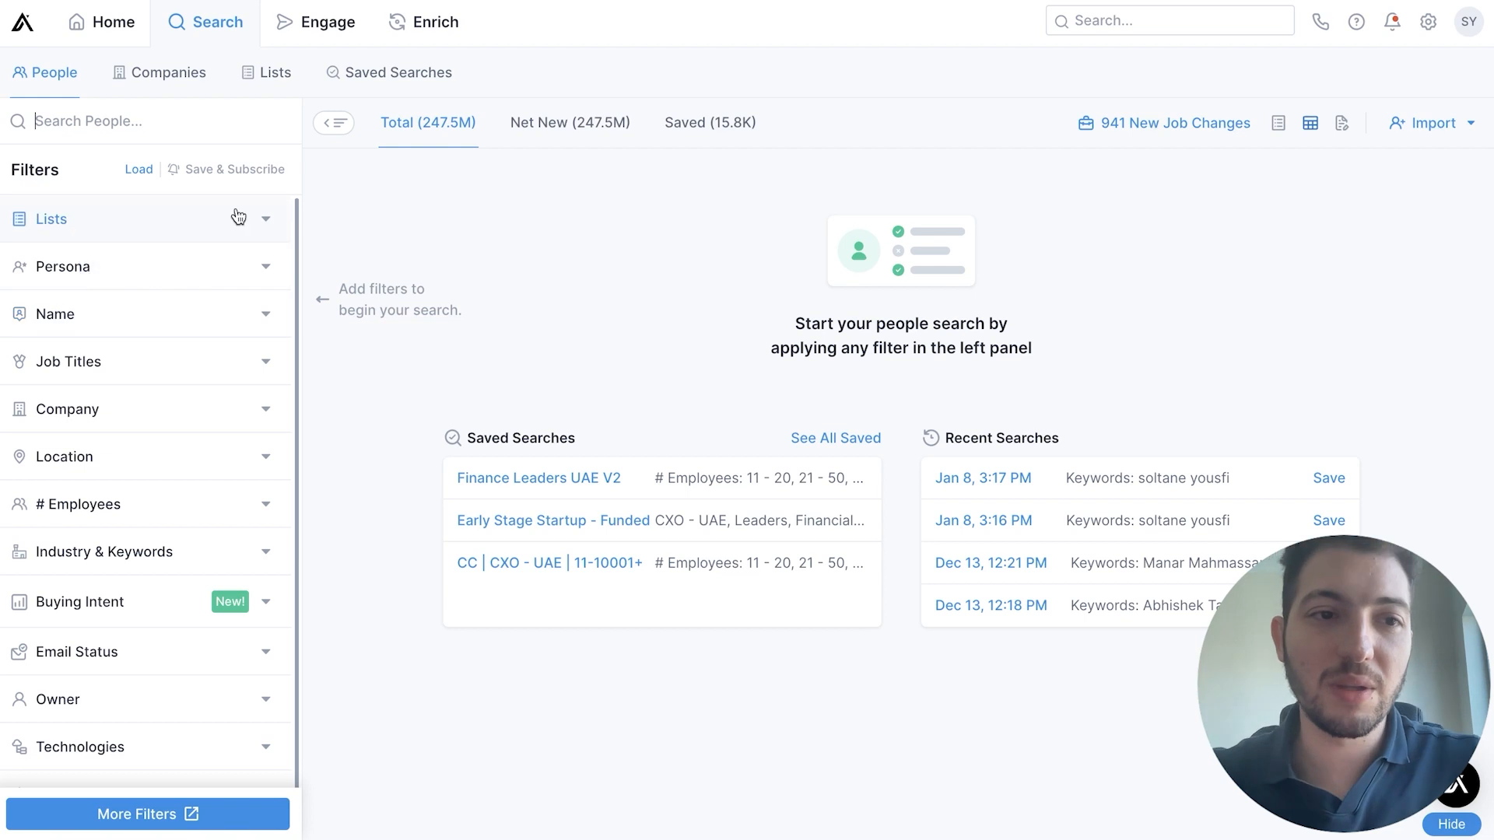
pyautogui.click(180, 119)
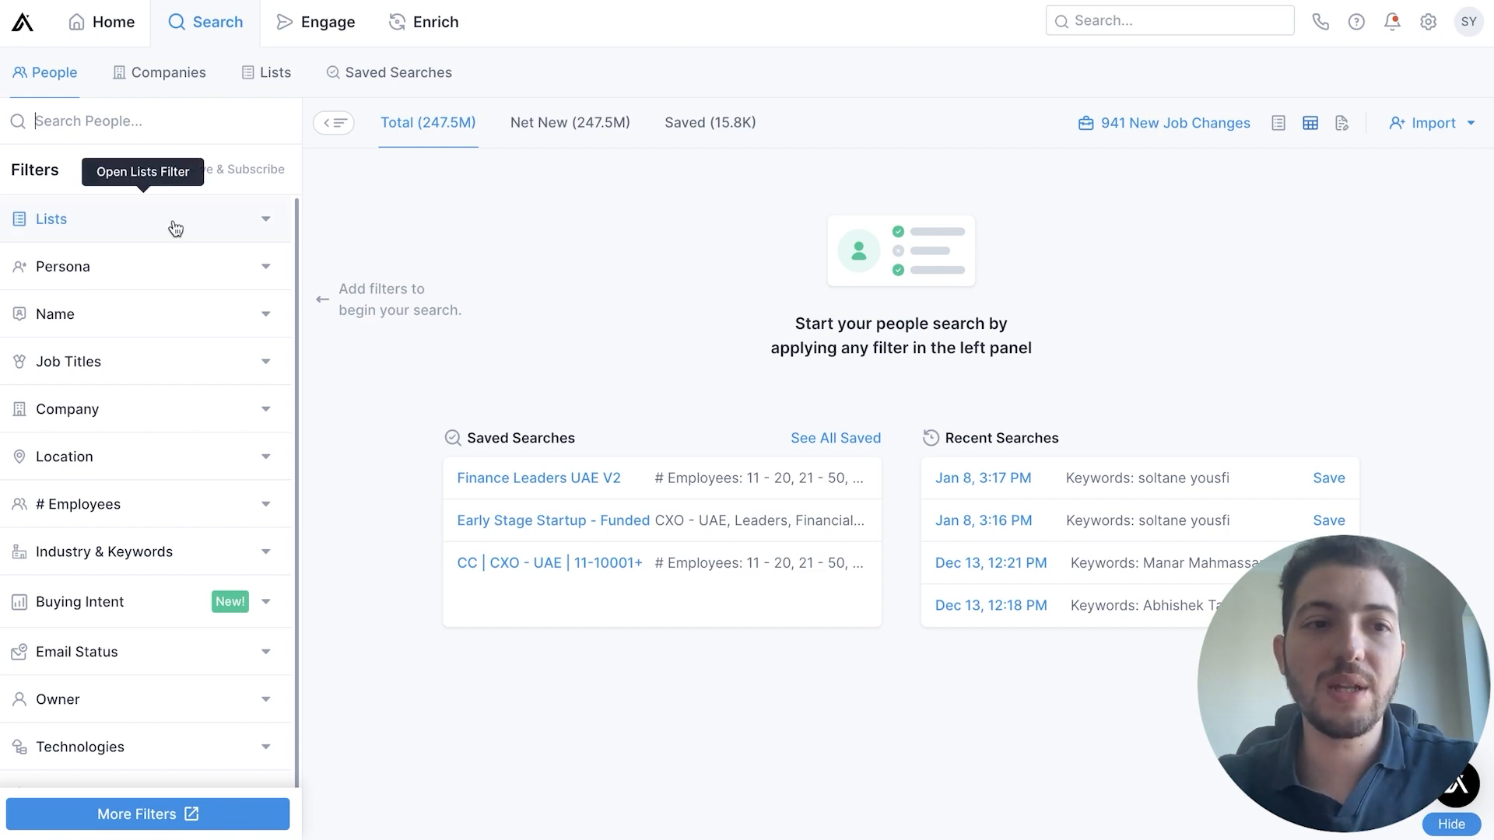
pyautogui.click(165, 269)
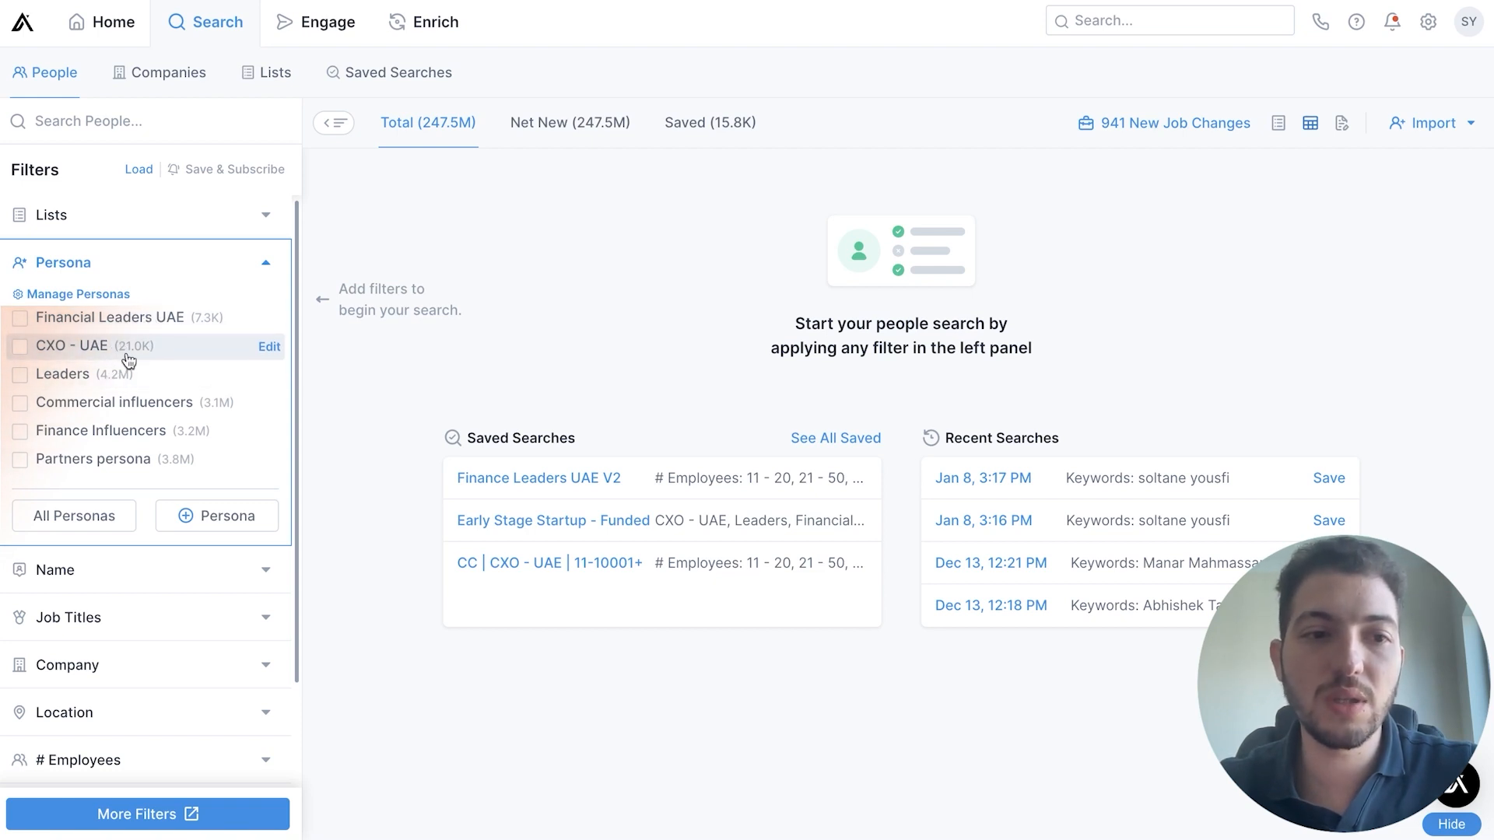
pyautogui.scroll(-1, 155, 373)
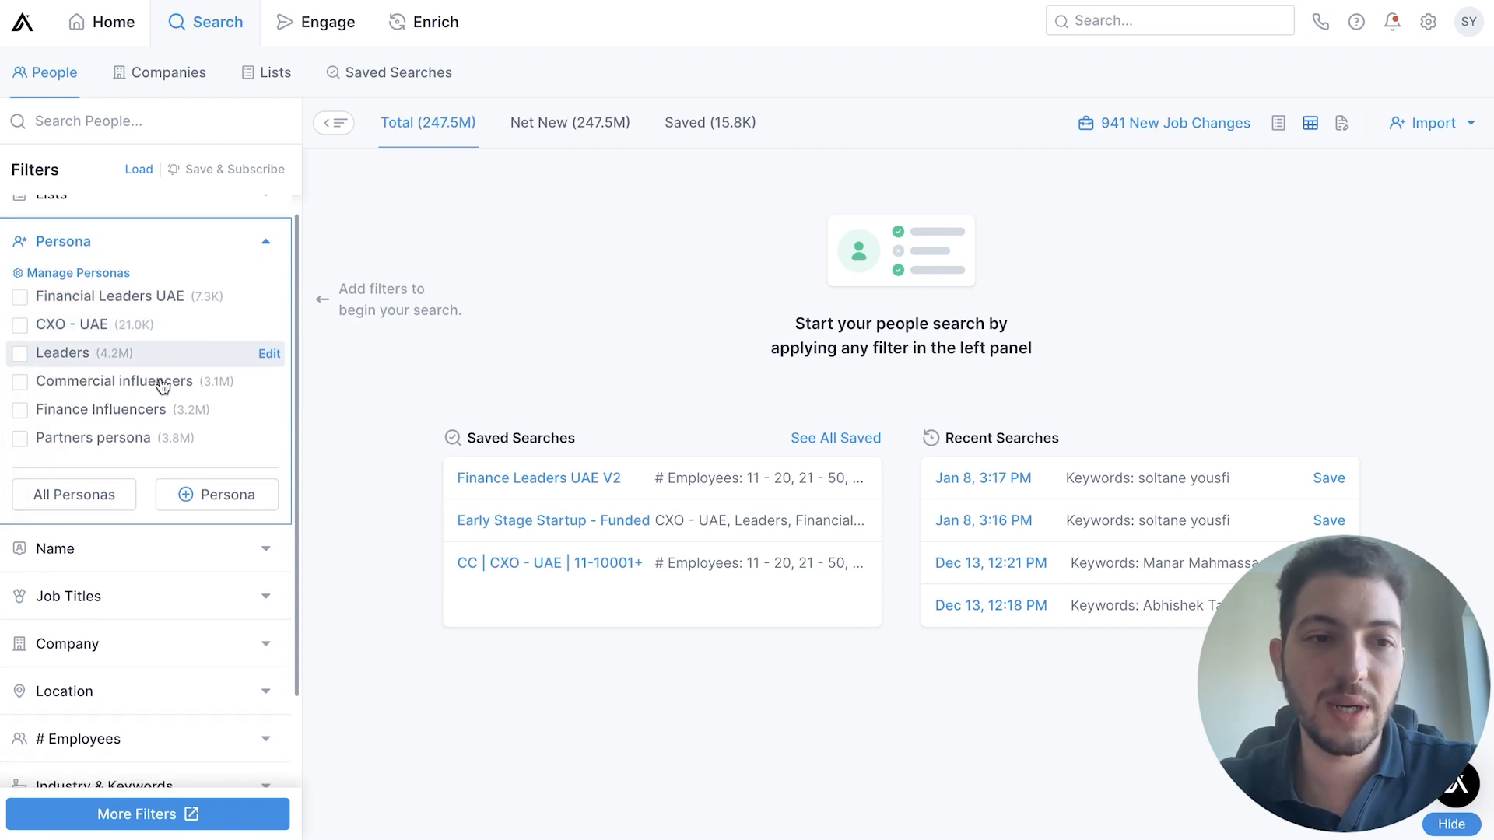
pyautogui.scroll(1, 163, 387)
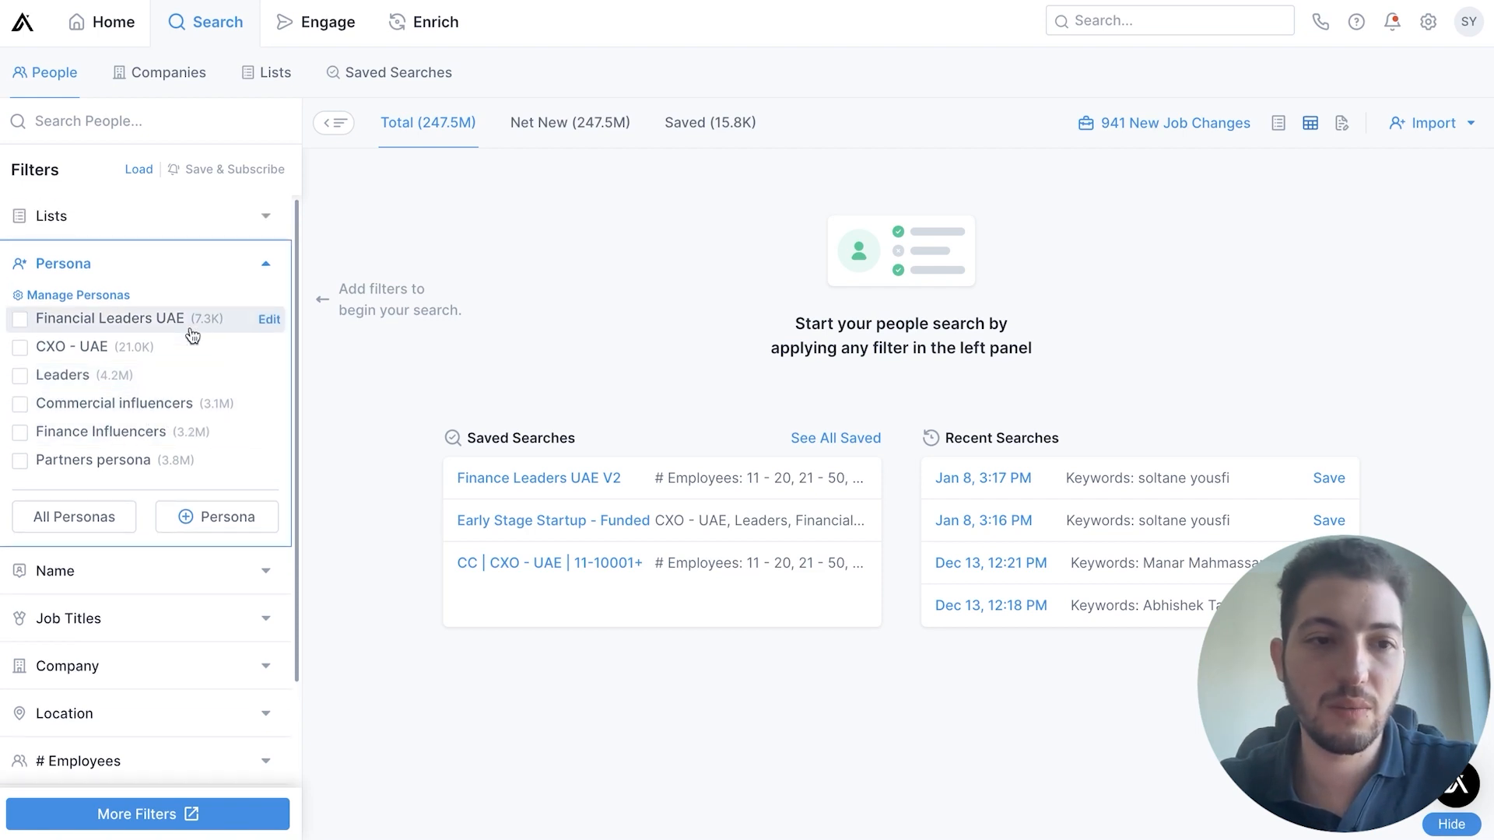
pyautogui.click(241, 276)
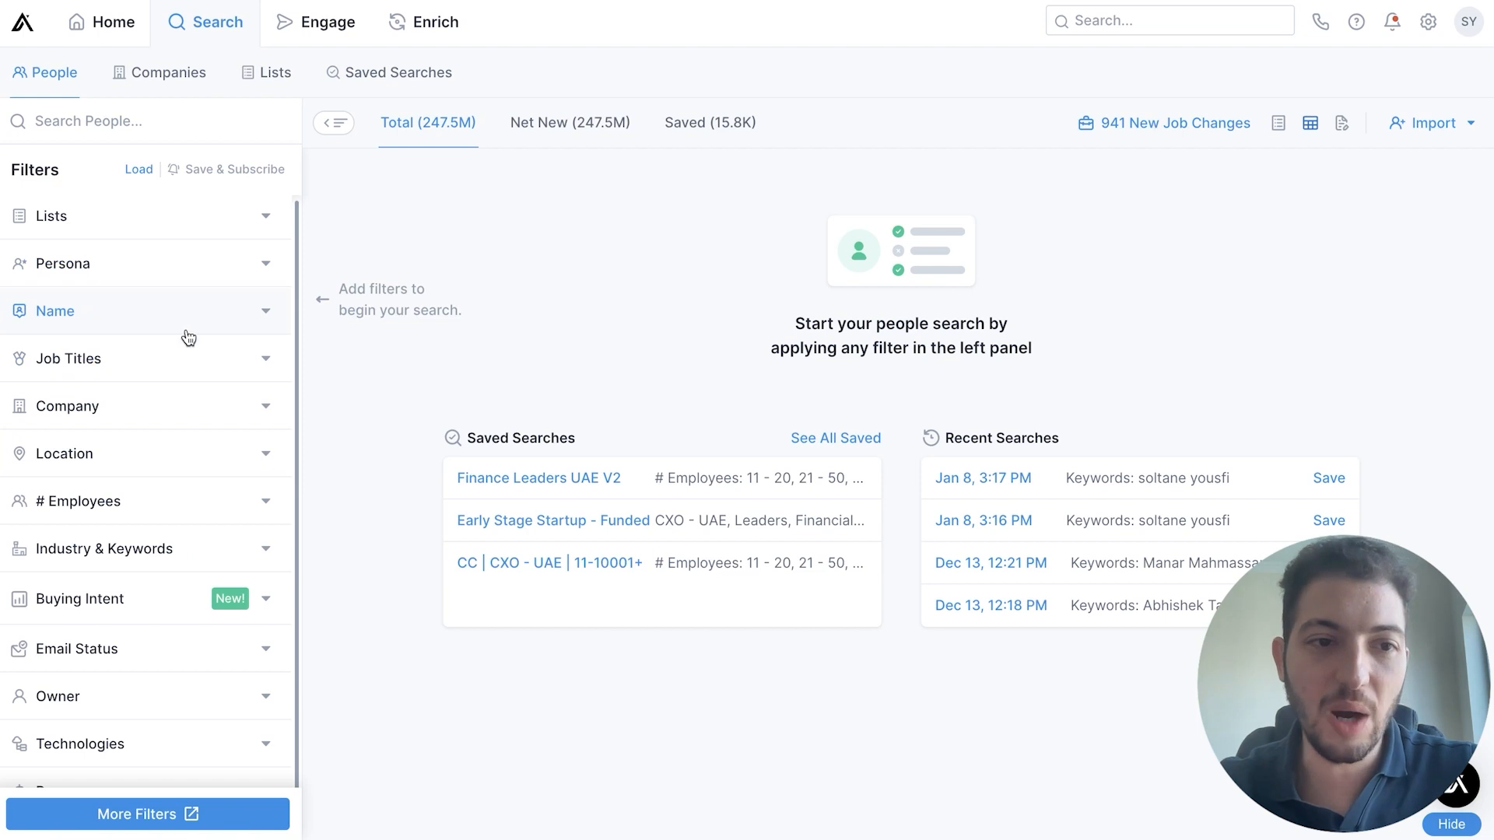
# Filter the people search by the job title marketing manager
pyautogui.click(200, 364)
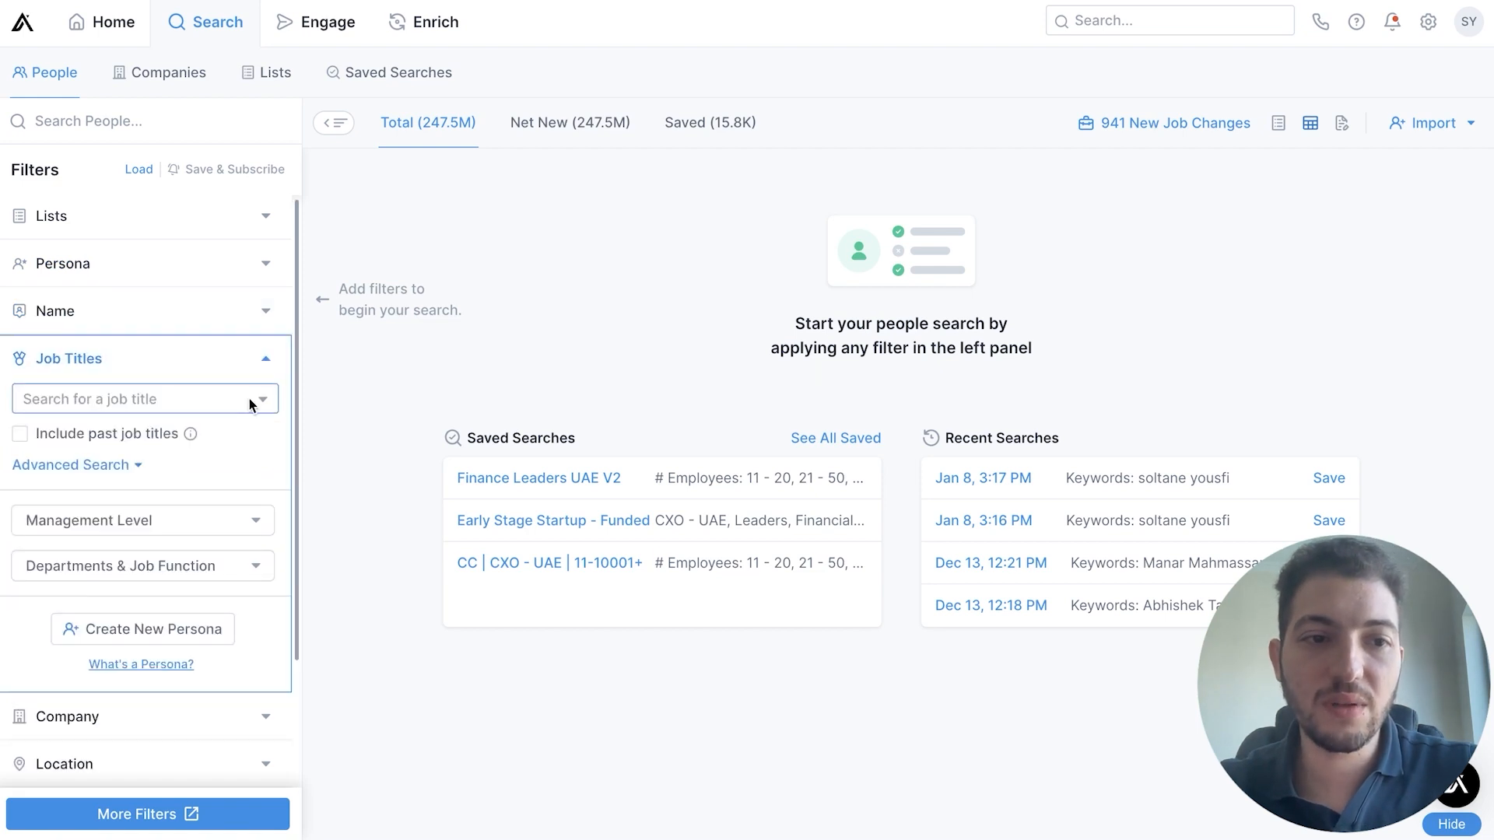
pyautogui.click(150, 401)
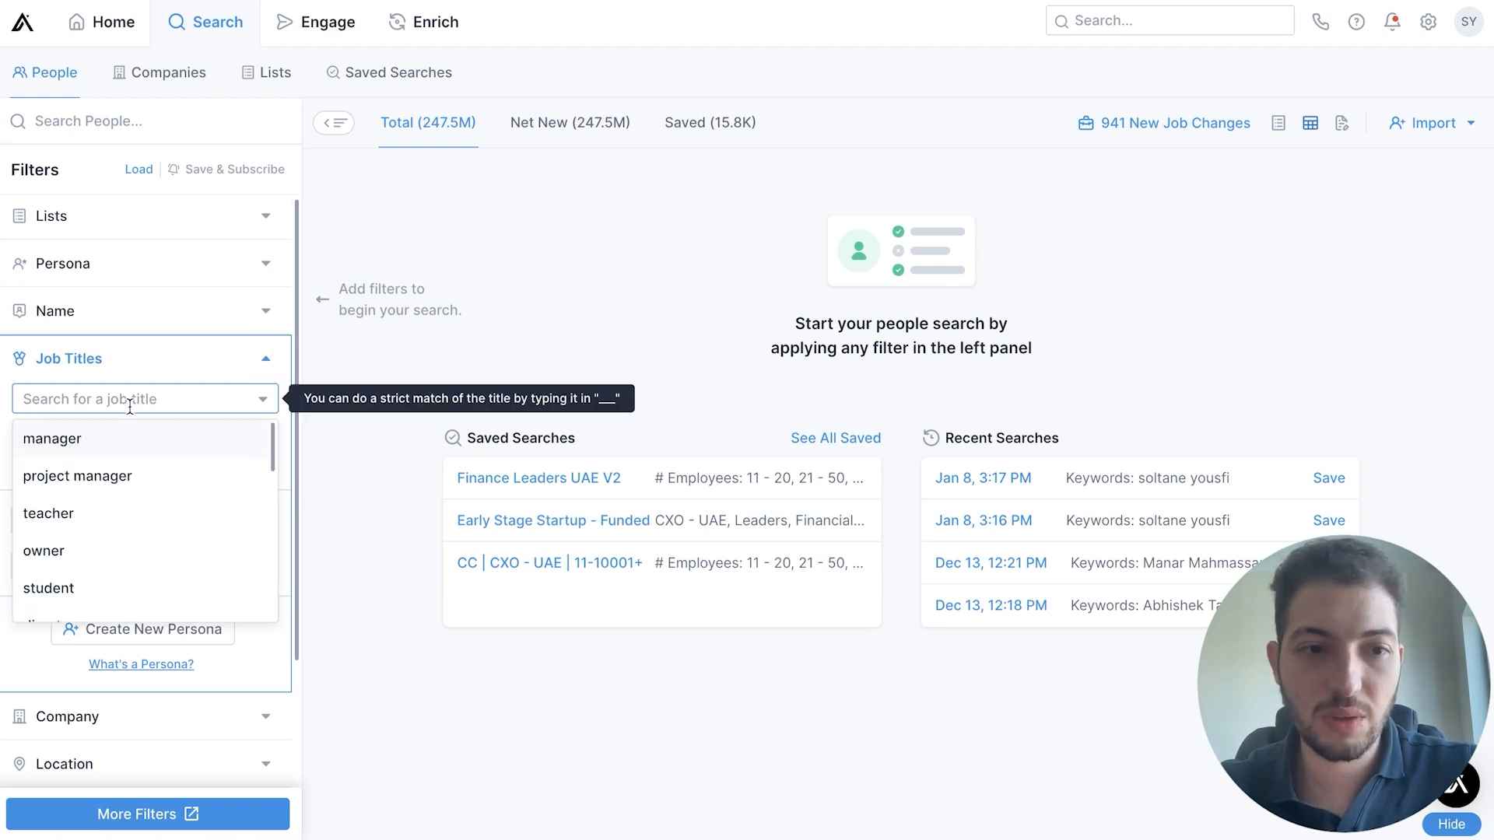
pyautogui.write('marketing')
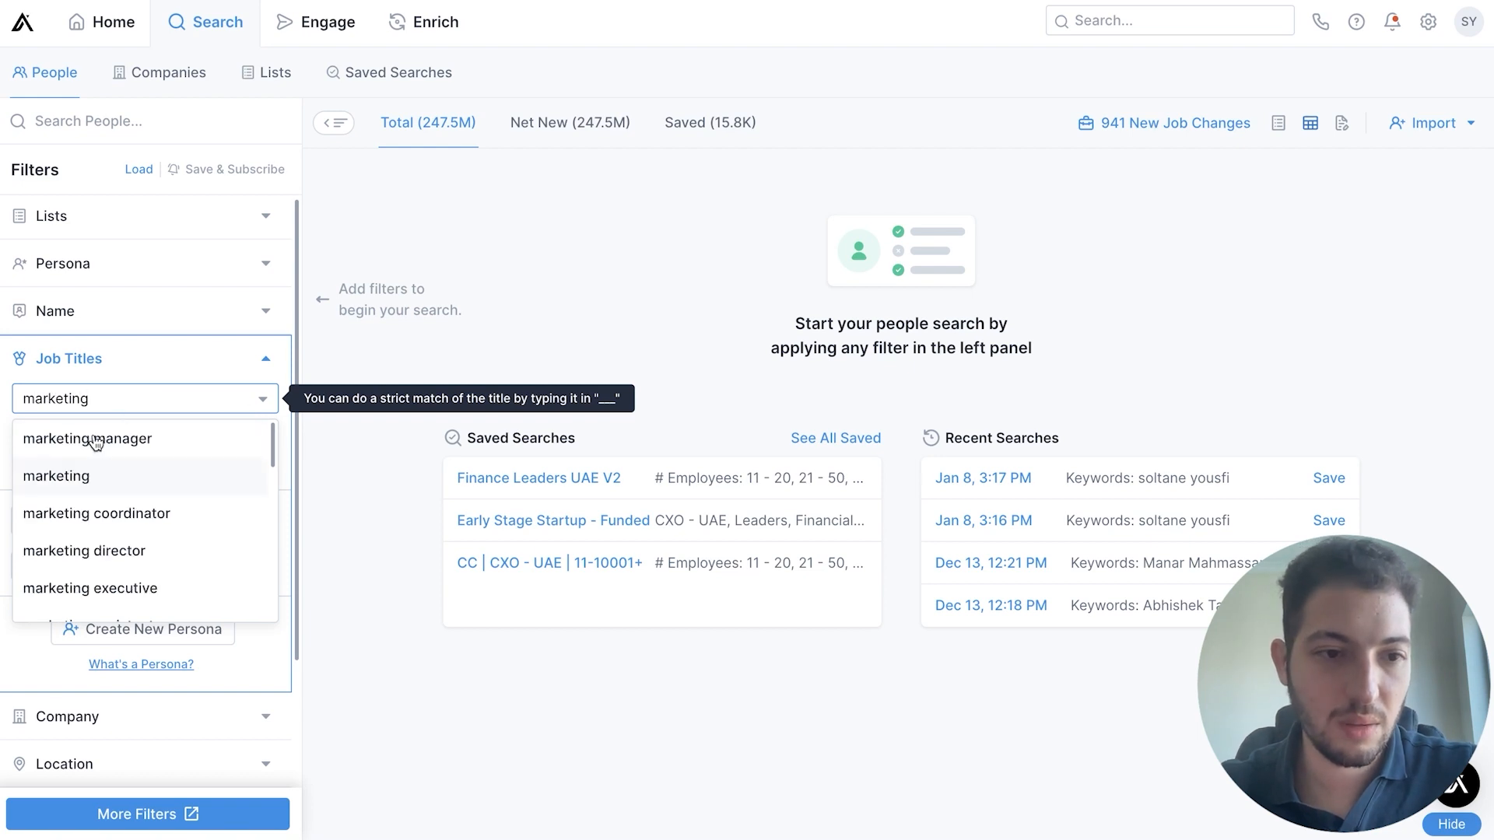
pyautogui.click(180, 436)
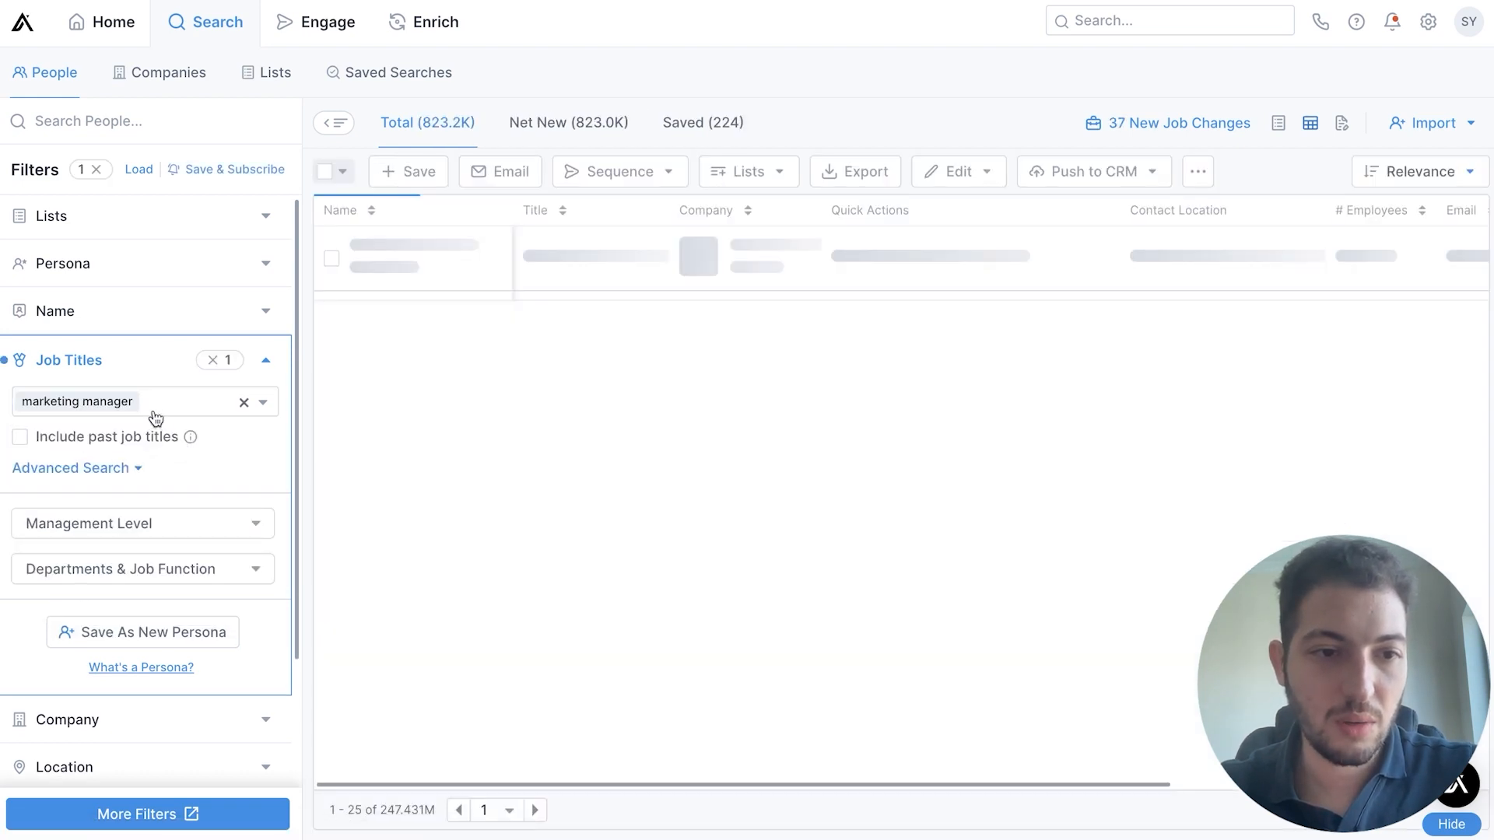
# Replace the job title in the filter with marketing director
pyautogui.press('BackSpace')
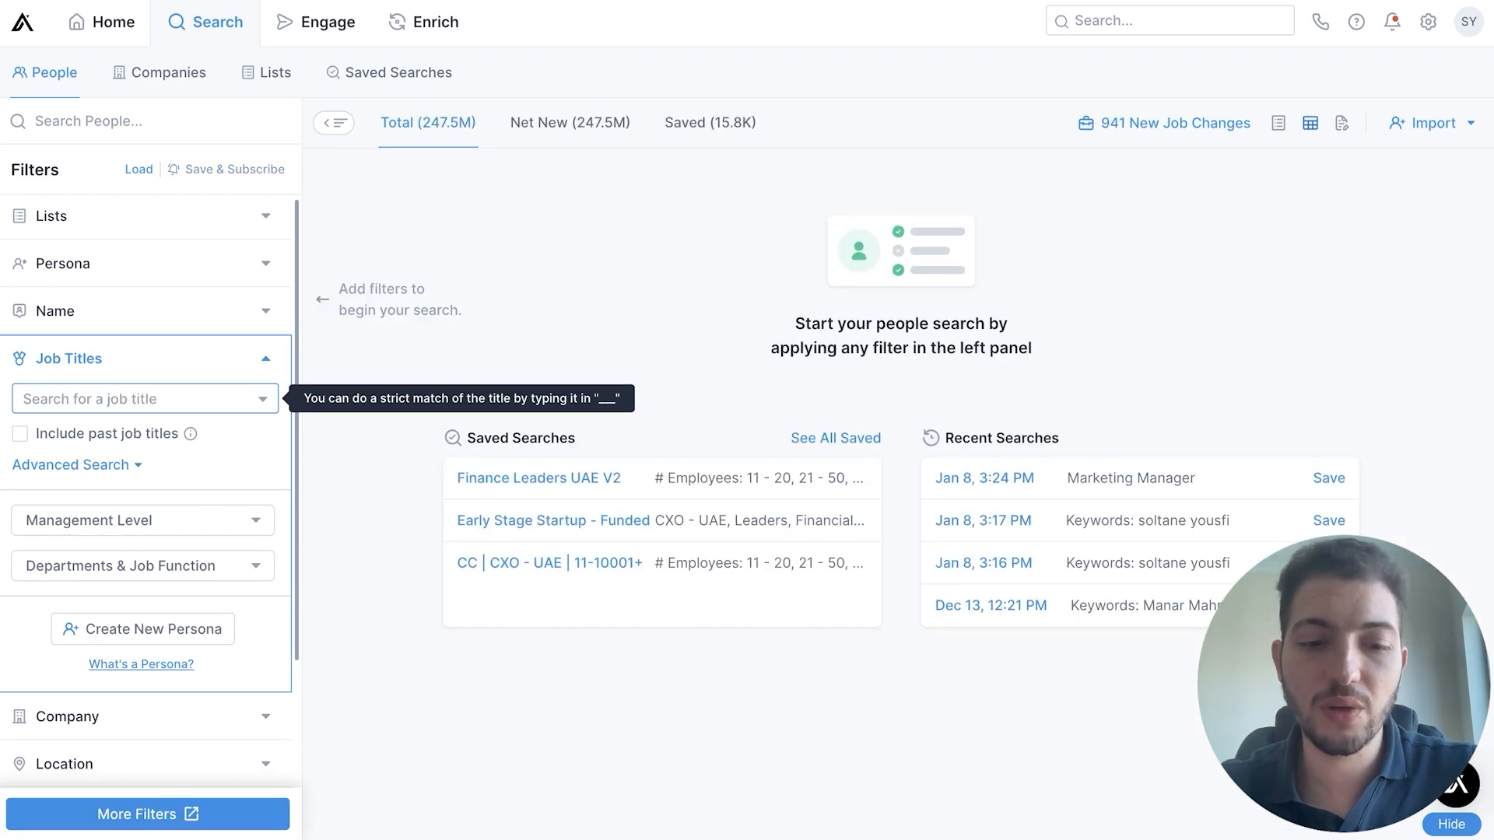
pyautogui.write('marketing ')
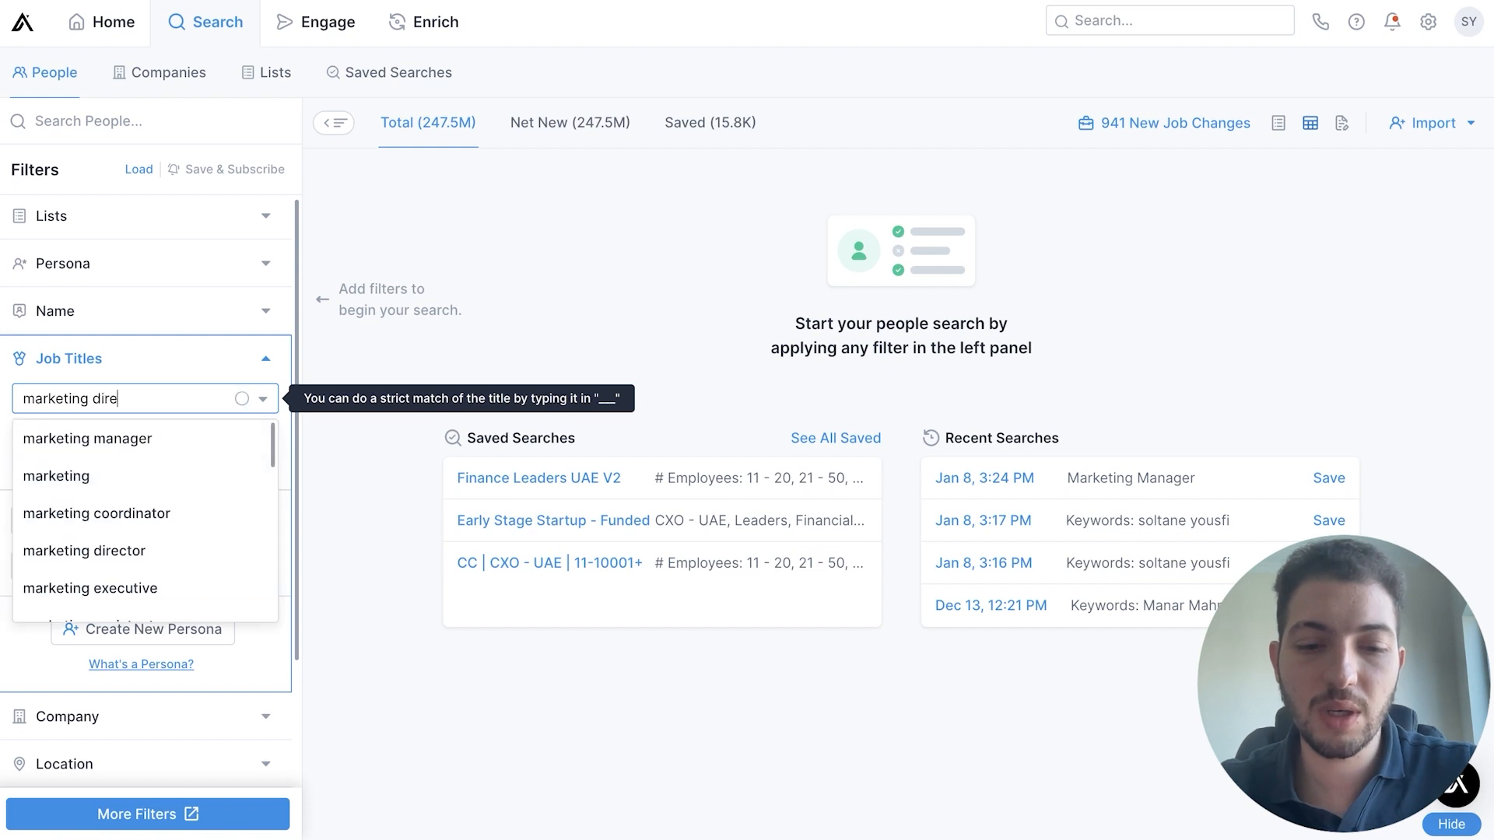
pyautogui.write('dire')
pyautogui.click(133, 473)
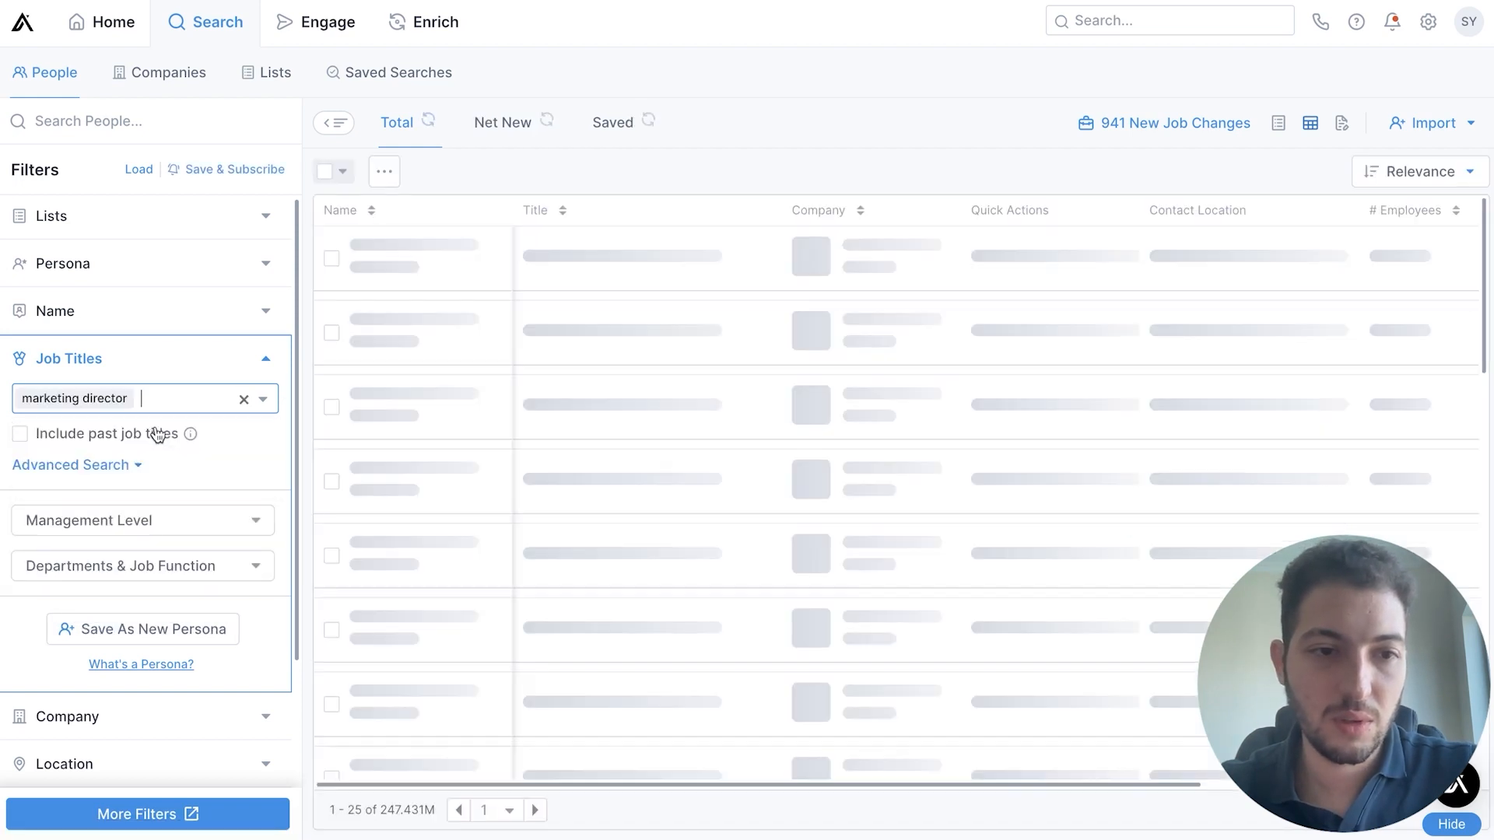
# Add chief marketing officer as a second title in the Job Titles filter
pyautogui.click(208, 403)
pyautogui.write('c')
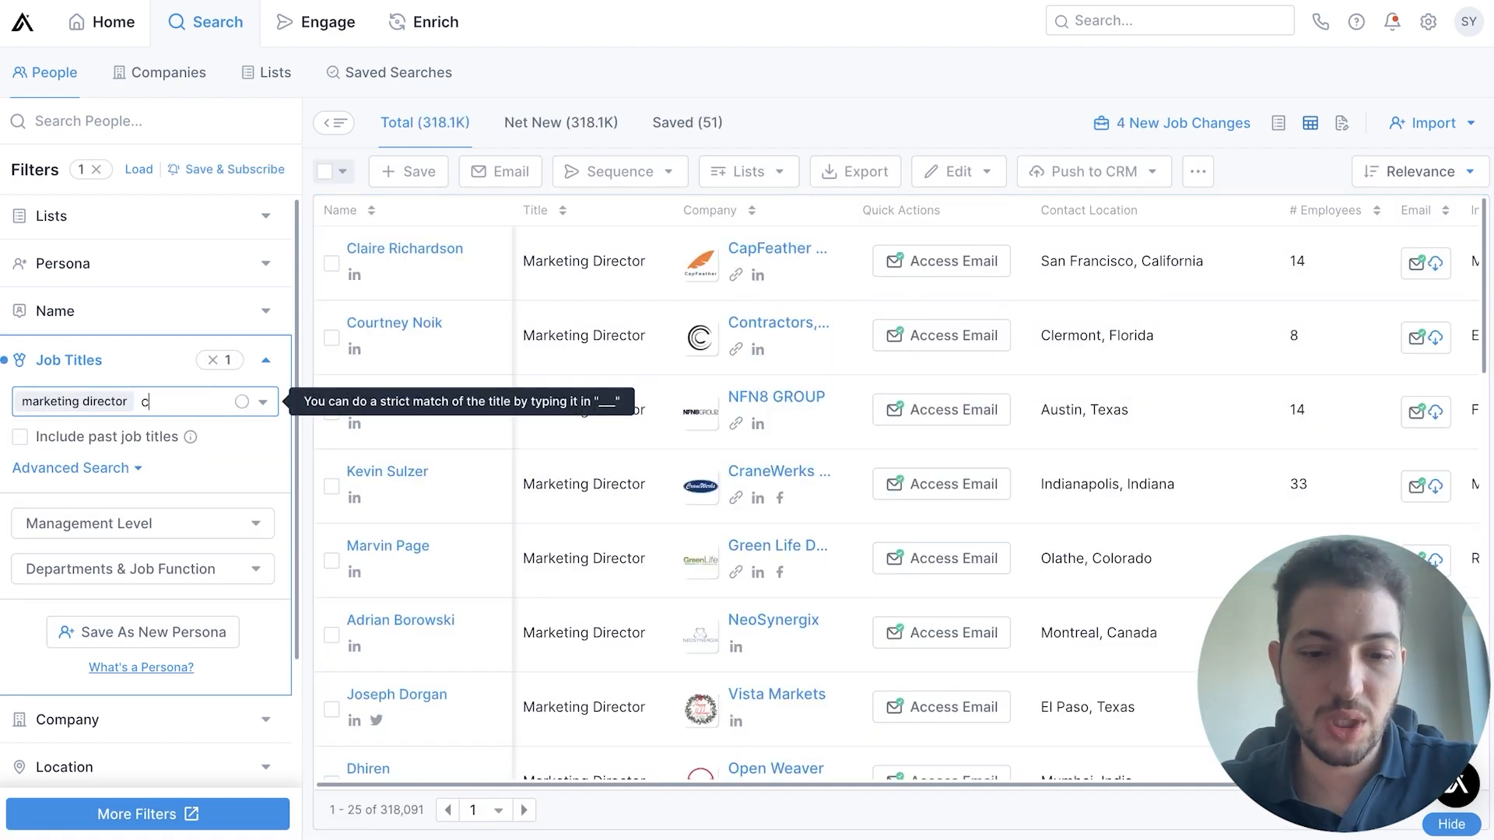
pyautogui.write('hief mar')
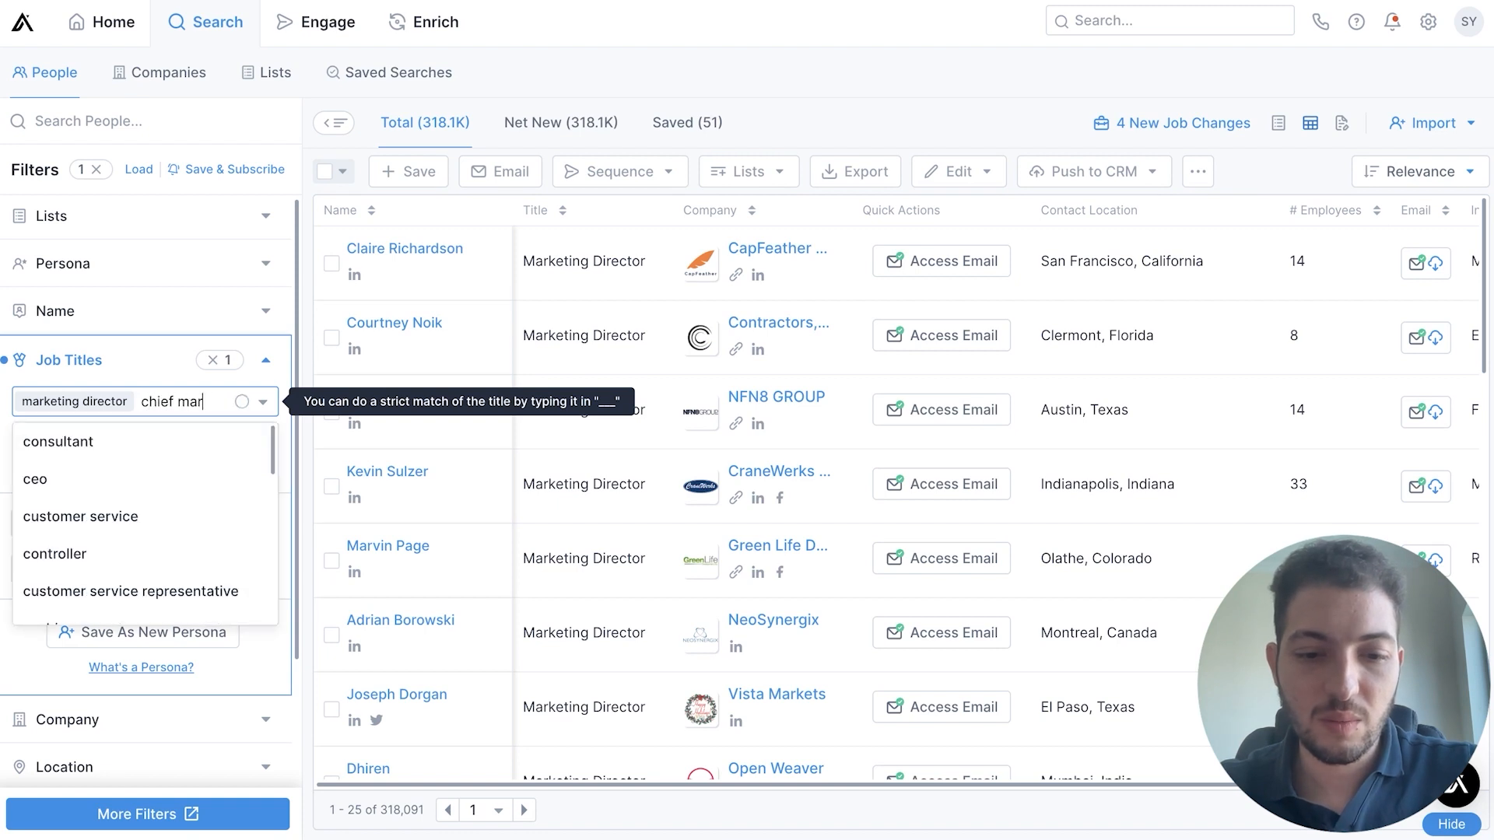
pyautogui.write('keting')
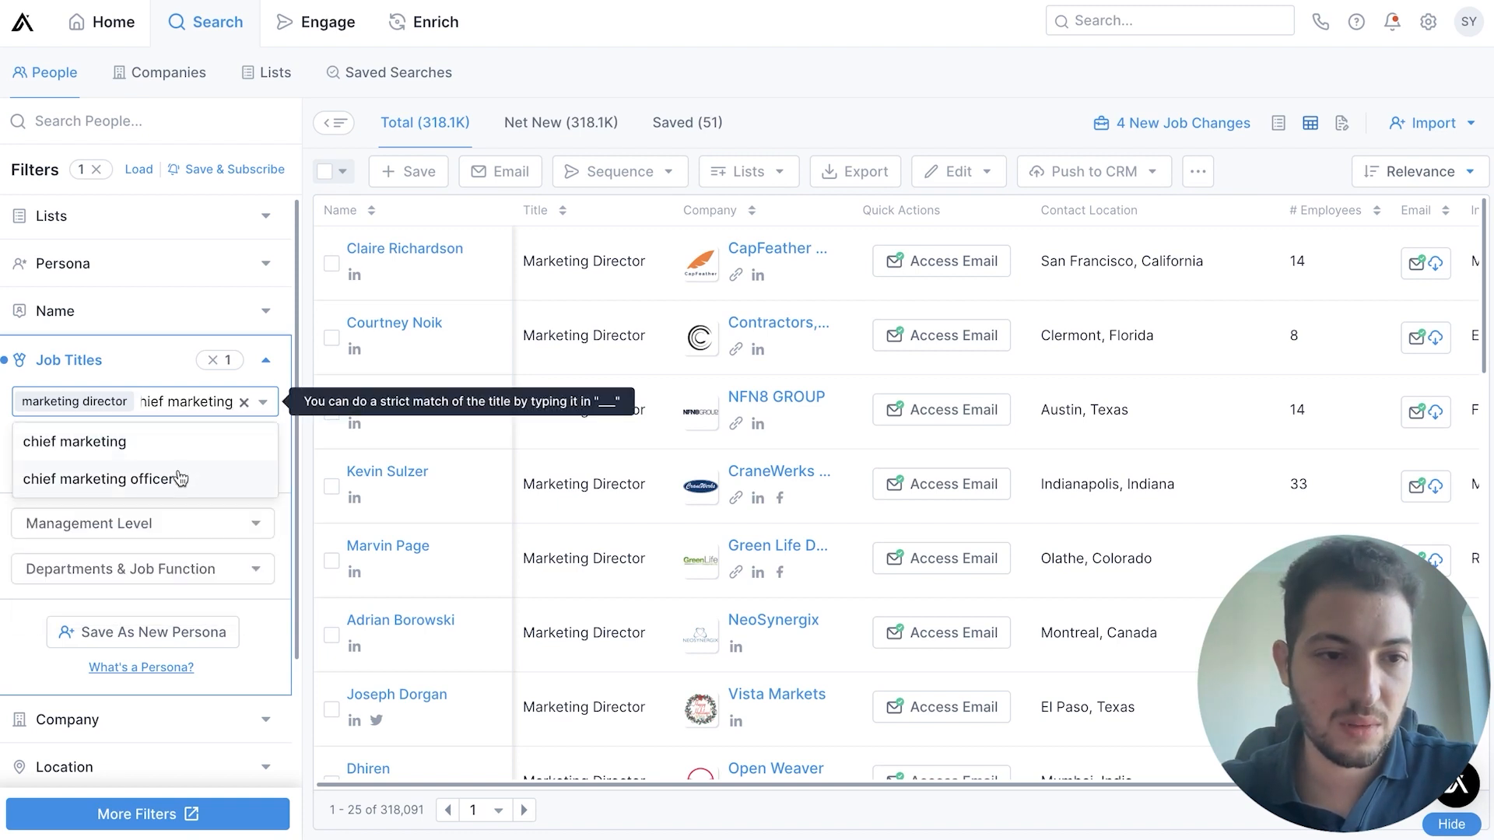
pyautogui.click(180, 474)
# Remove the marketing director and chief marketing officer titles from the Job Titles filter
pyautogui.scroll(-2, 155, 467)
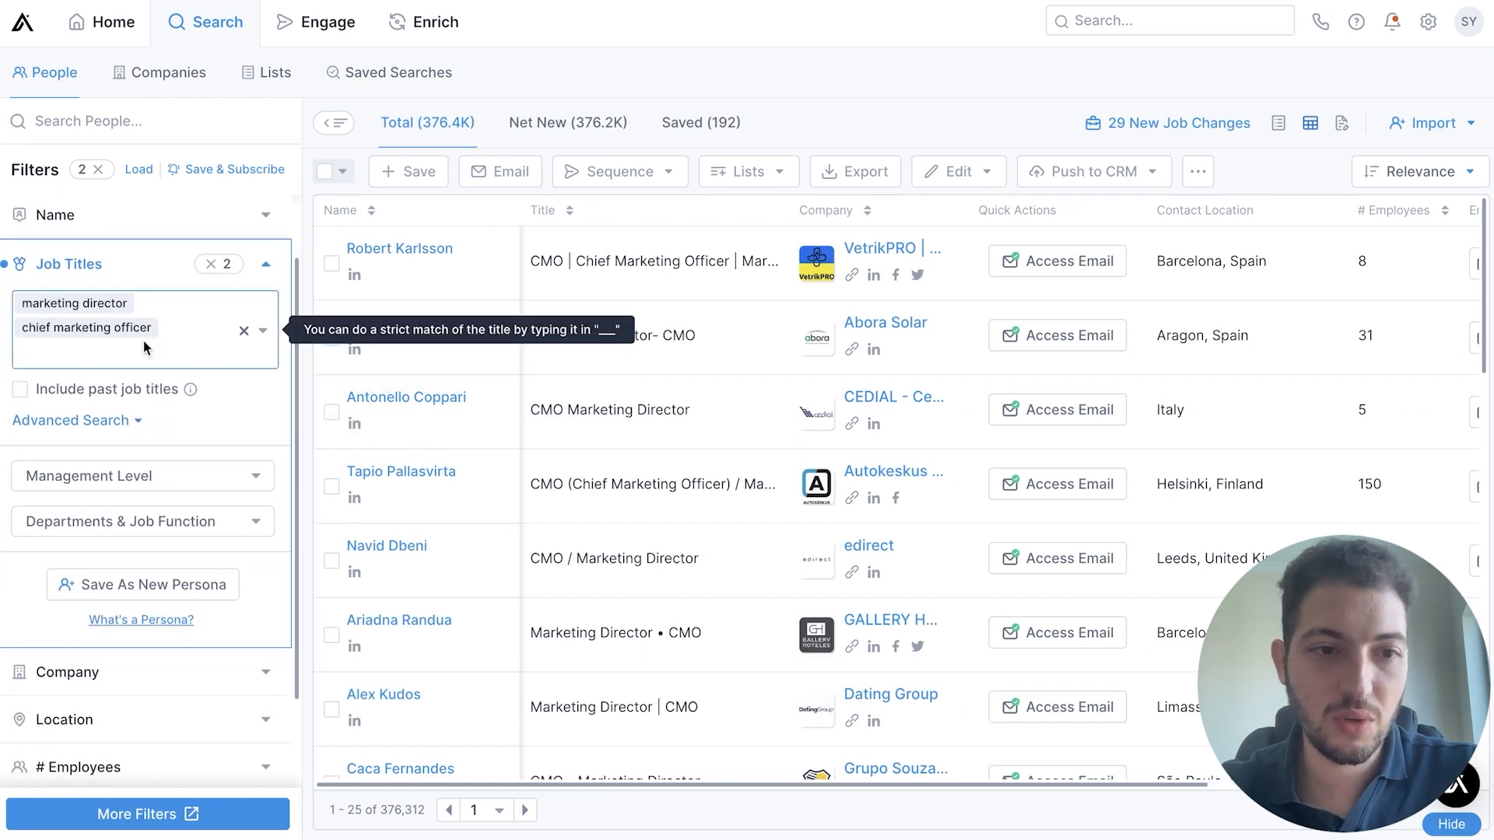
pyautogui.press('BackSpace')
pyautogui.press('BackSpace')
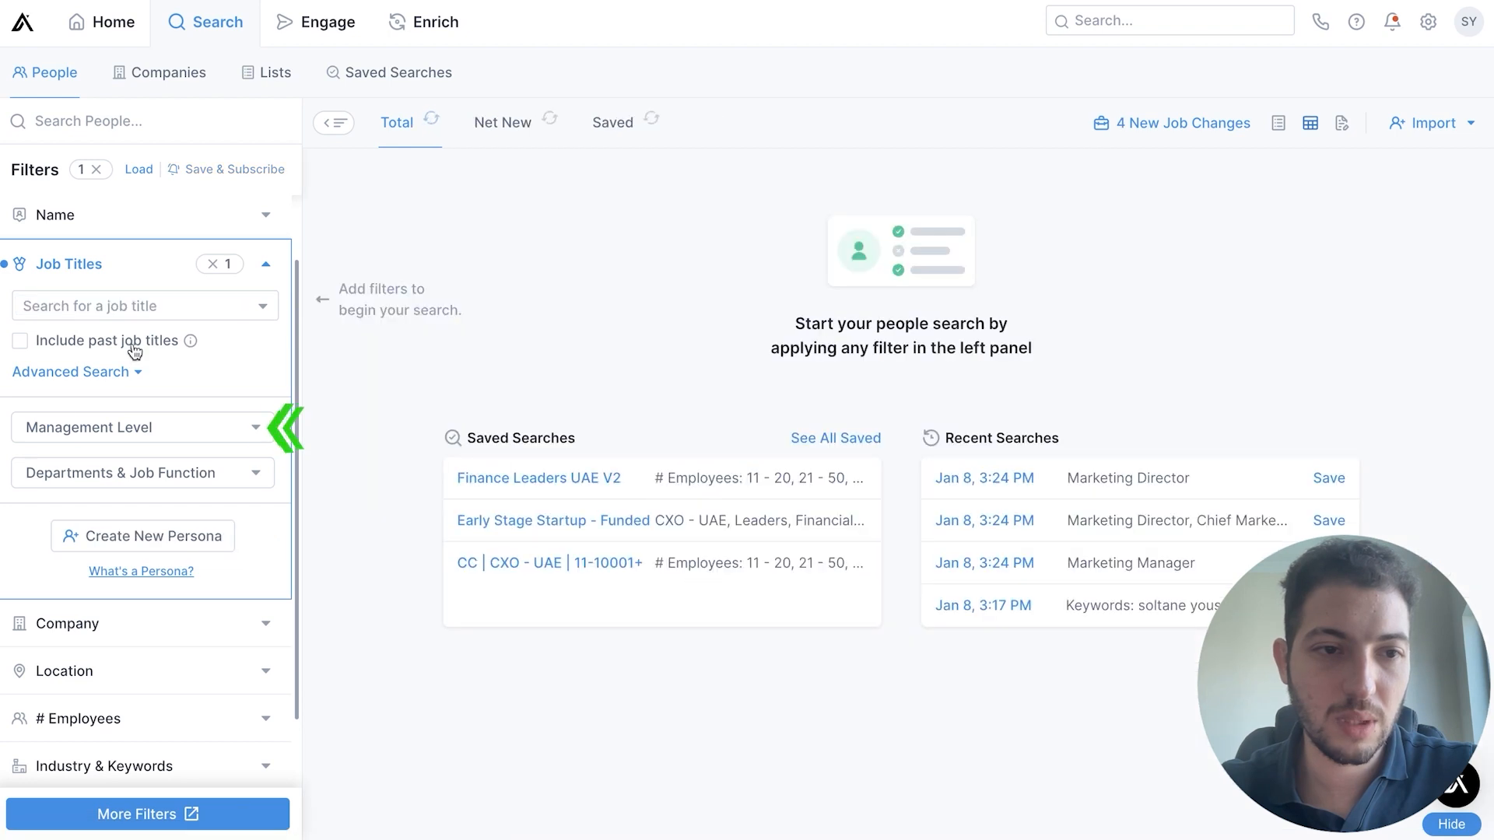
# Filter people by the management levels Owner, Founder, C suite, Partner, Vp, Head and Director
pyautogui.click(134, 426)
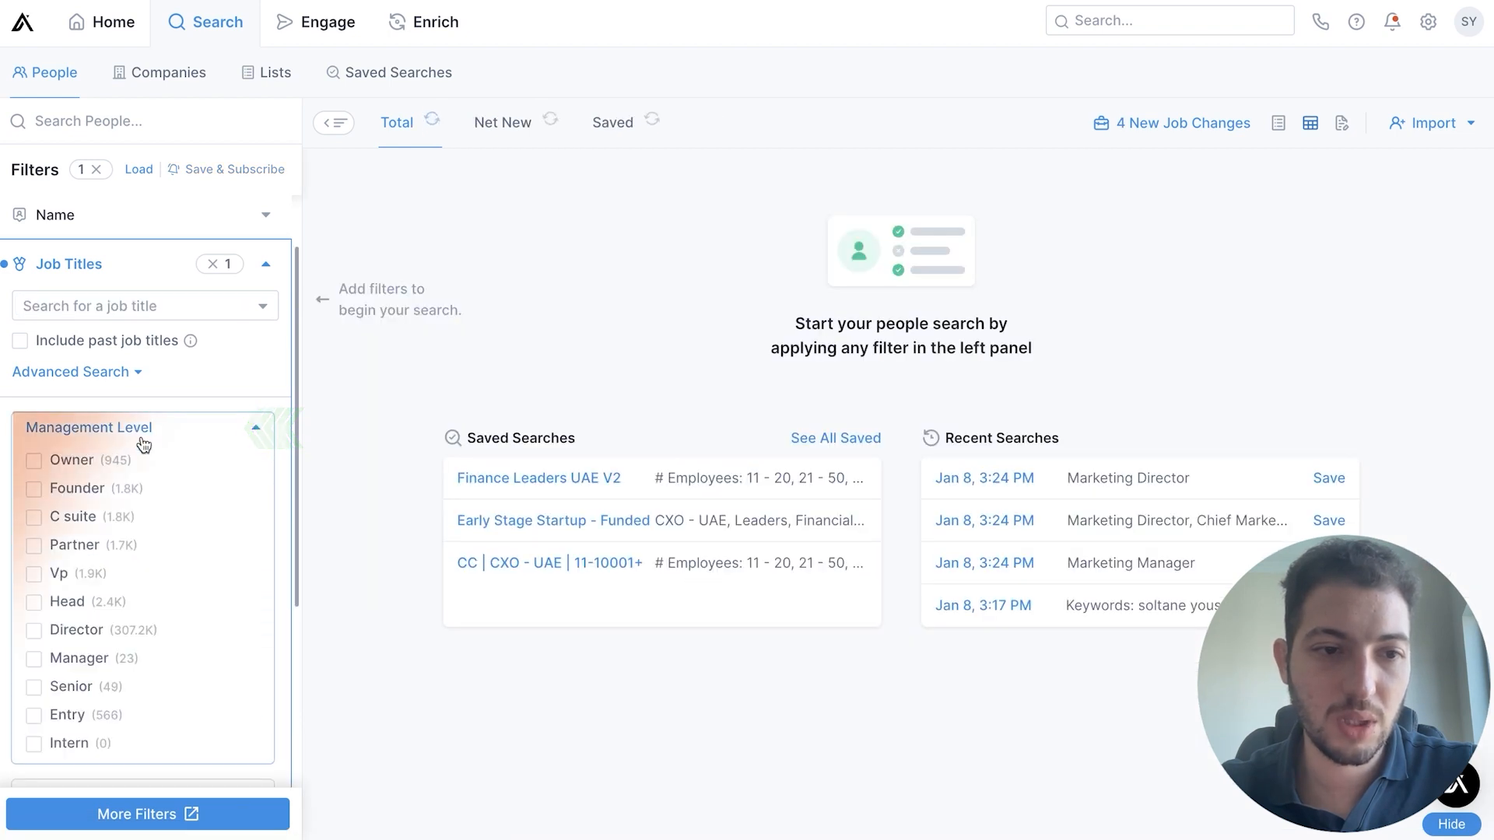
pyautogui.click(43, 465)
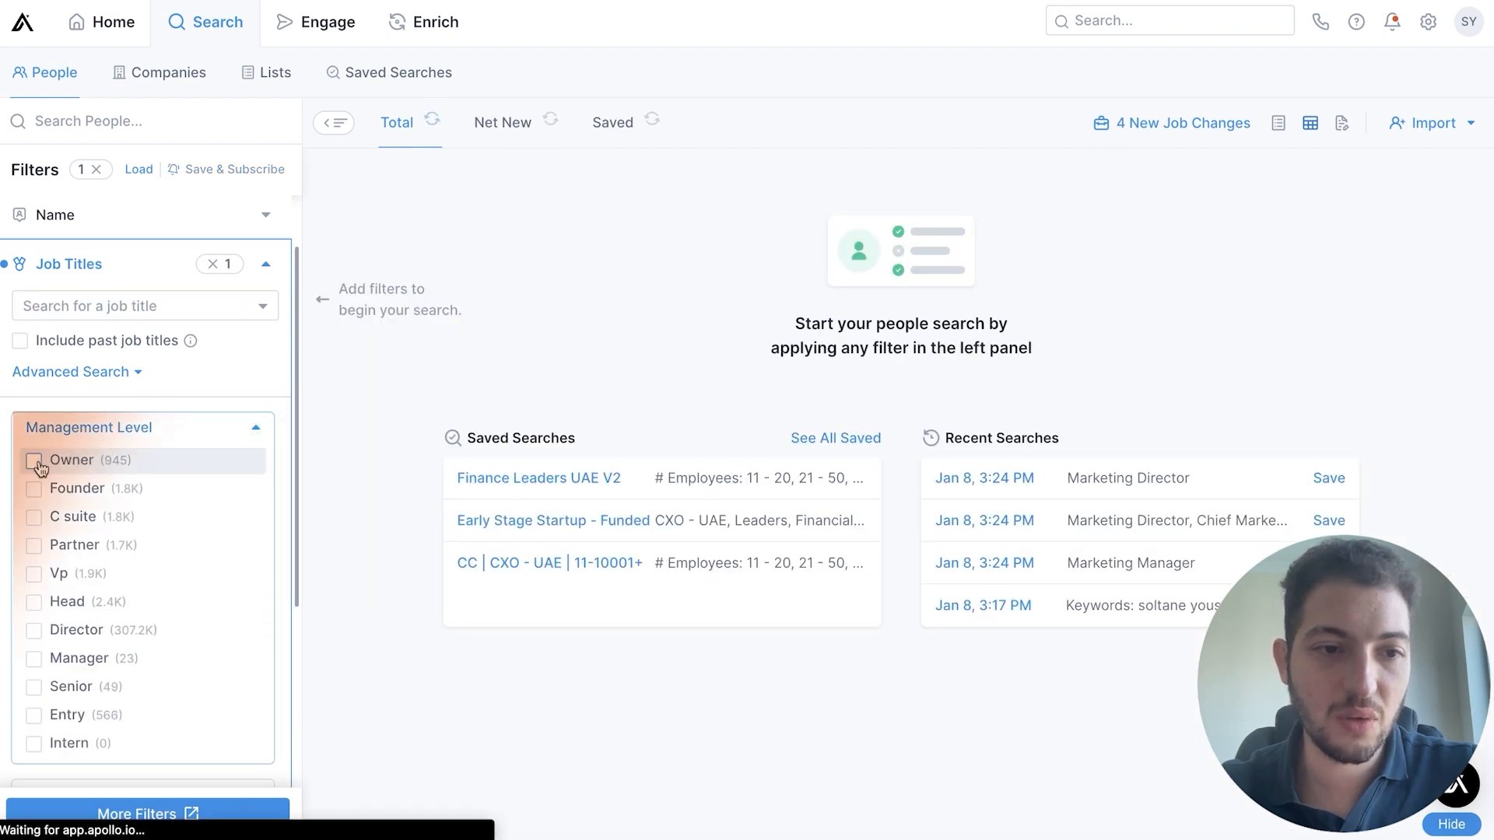
pyautogui.click(35, 491)
pyautogui.click(35, 518)
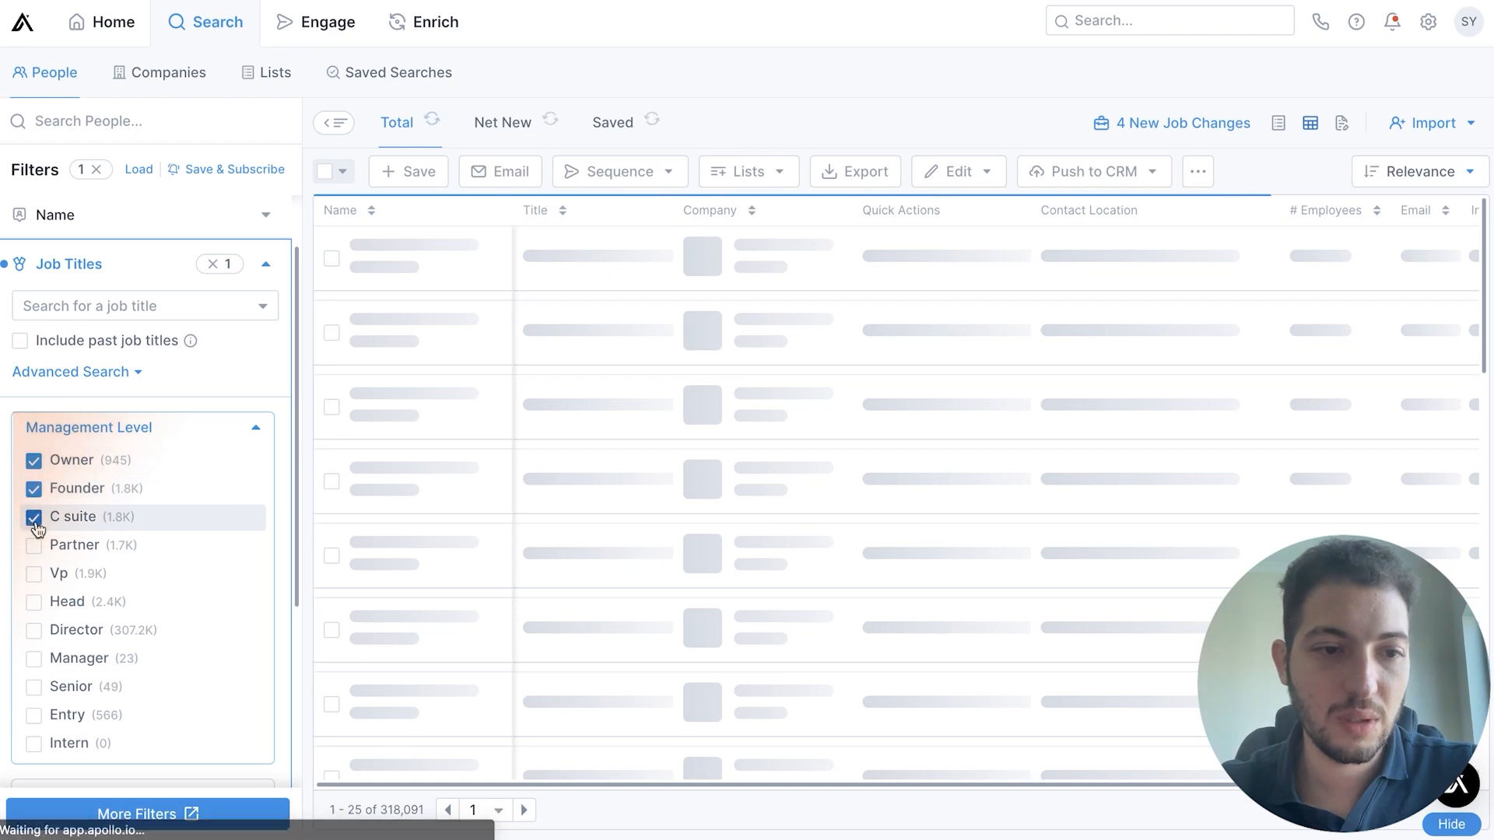
pyautogui.click(34, 546)
pyautogui.click(34, 575)
pyautogui.click(34, 603)
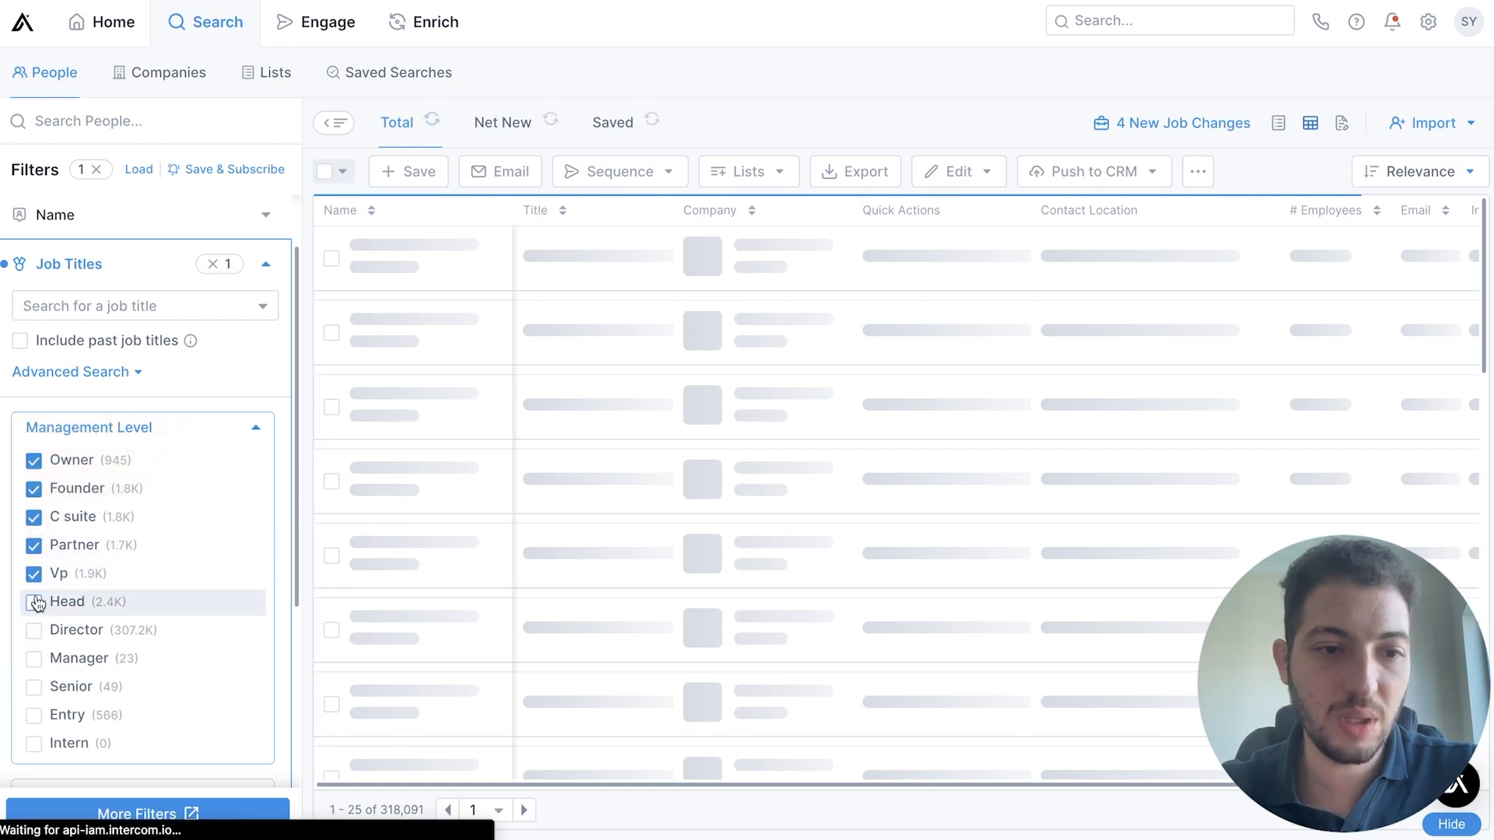
pyautogui.click(34, 631)
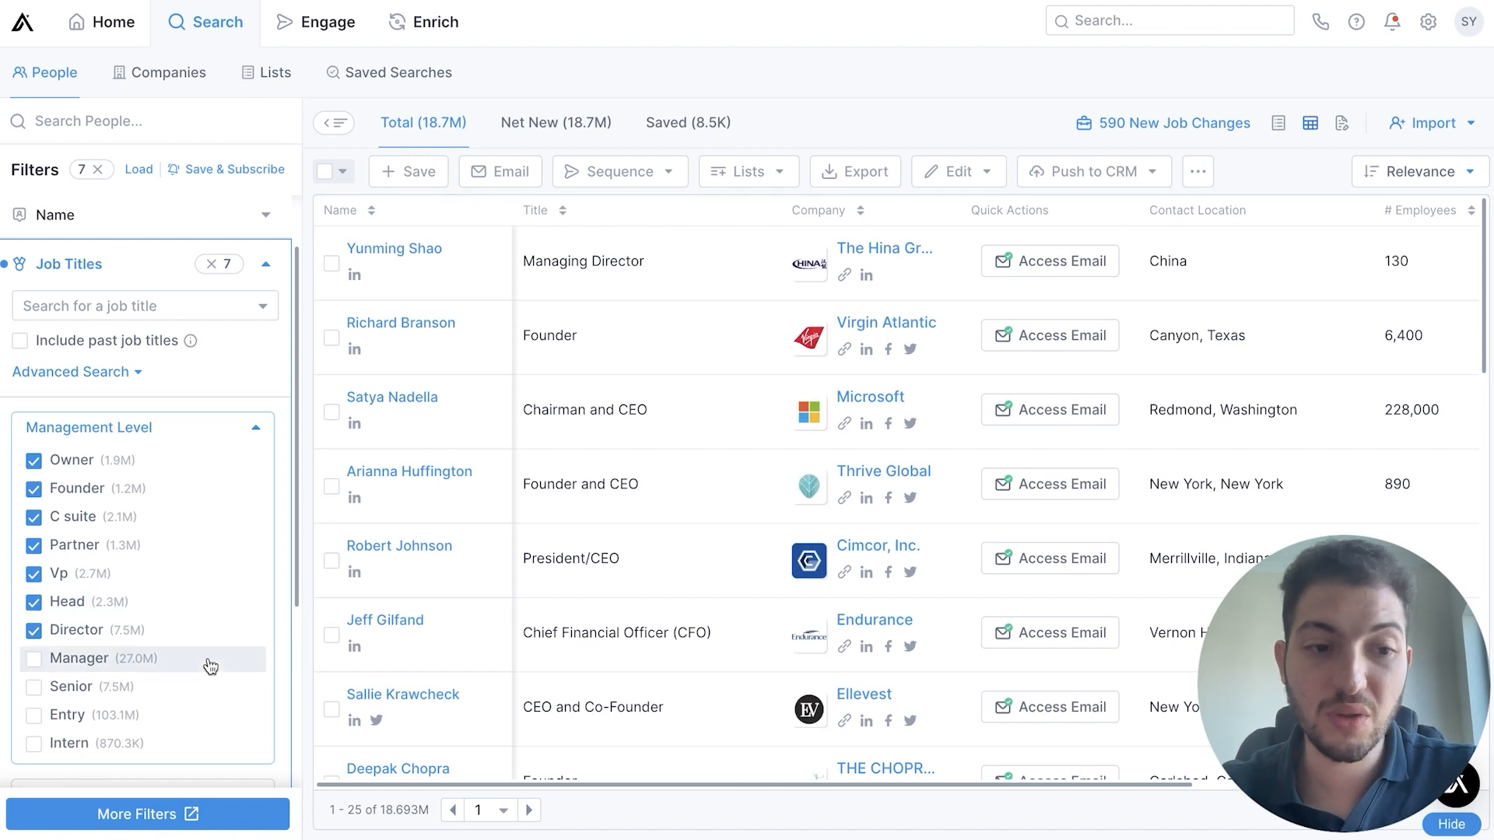
pyautogui.scroll(-1, 209, 665)
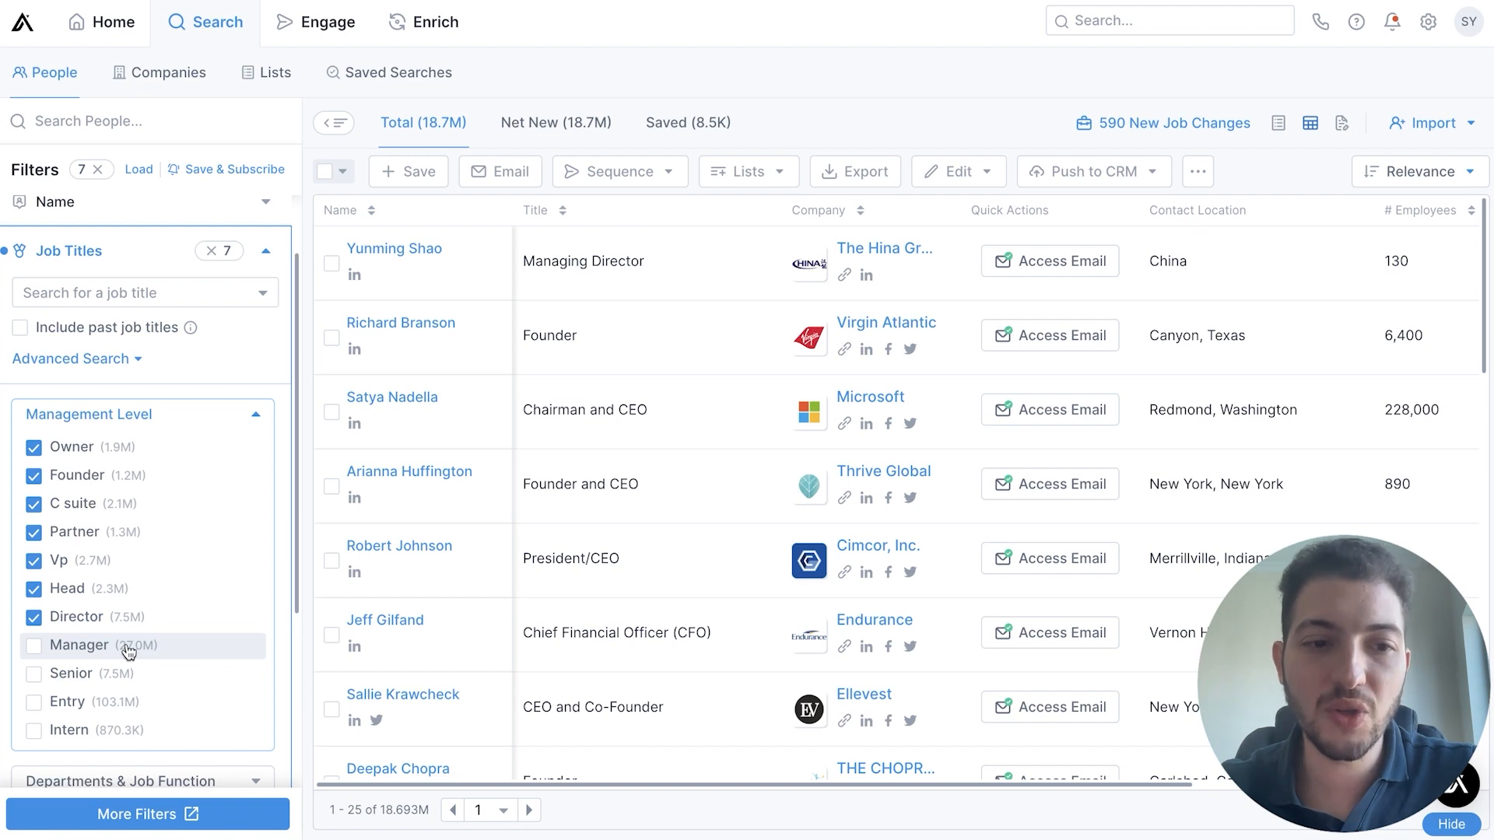
pyautogui.click(250, 421)
# Add the whole Marketing department, with all its job functions, to the Departments & Job Function filter
pyautogui.click(184, 550)
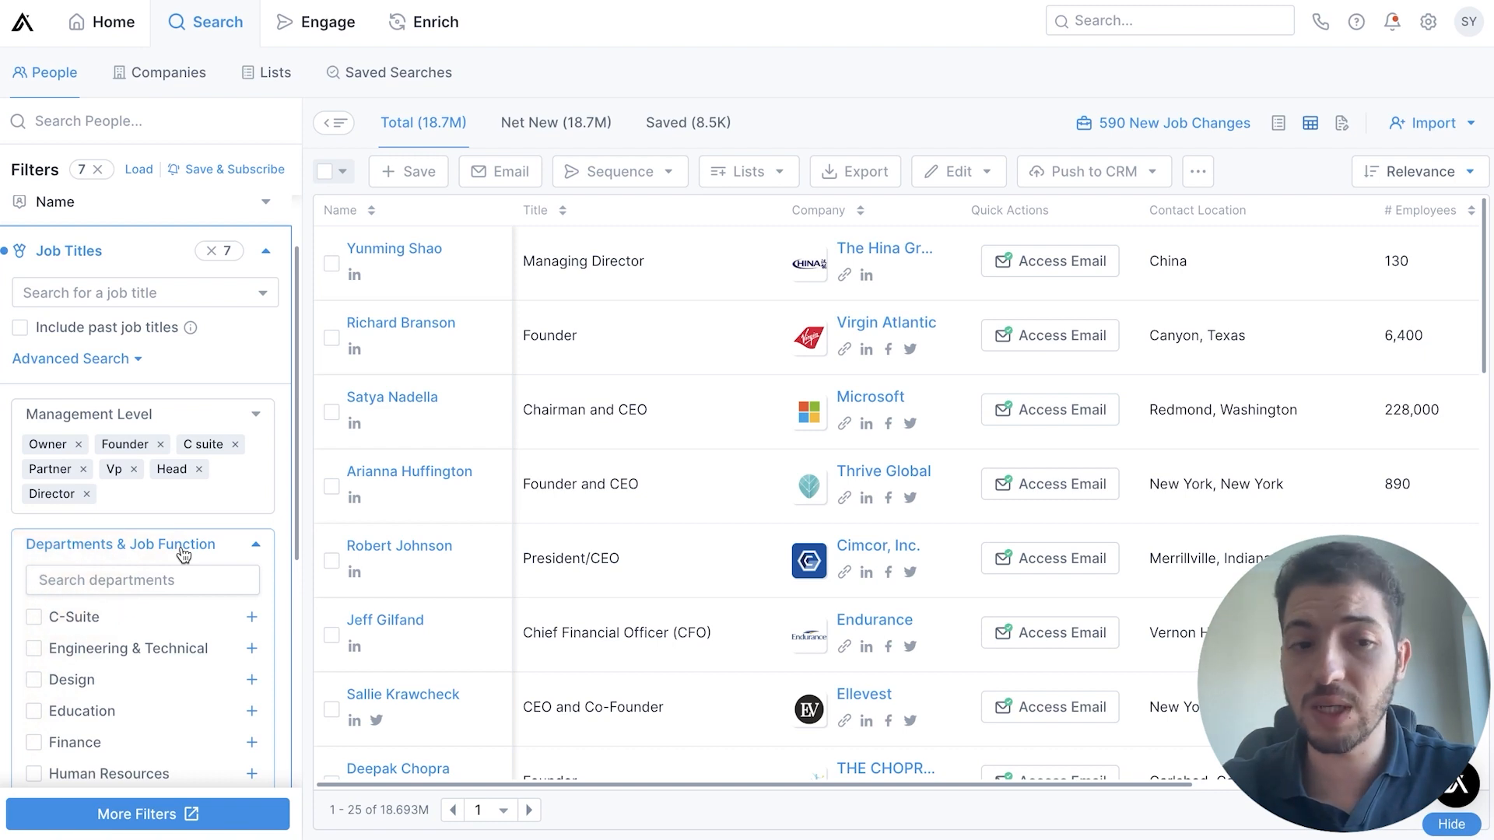
pyautogui.click(166, 580)
pyautogui.write('marke')
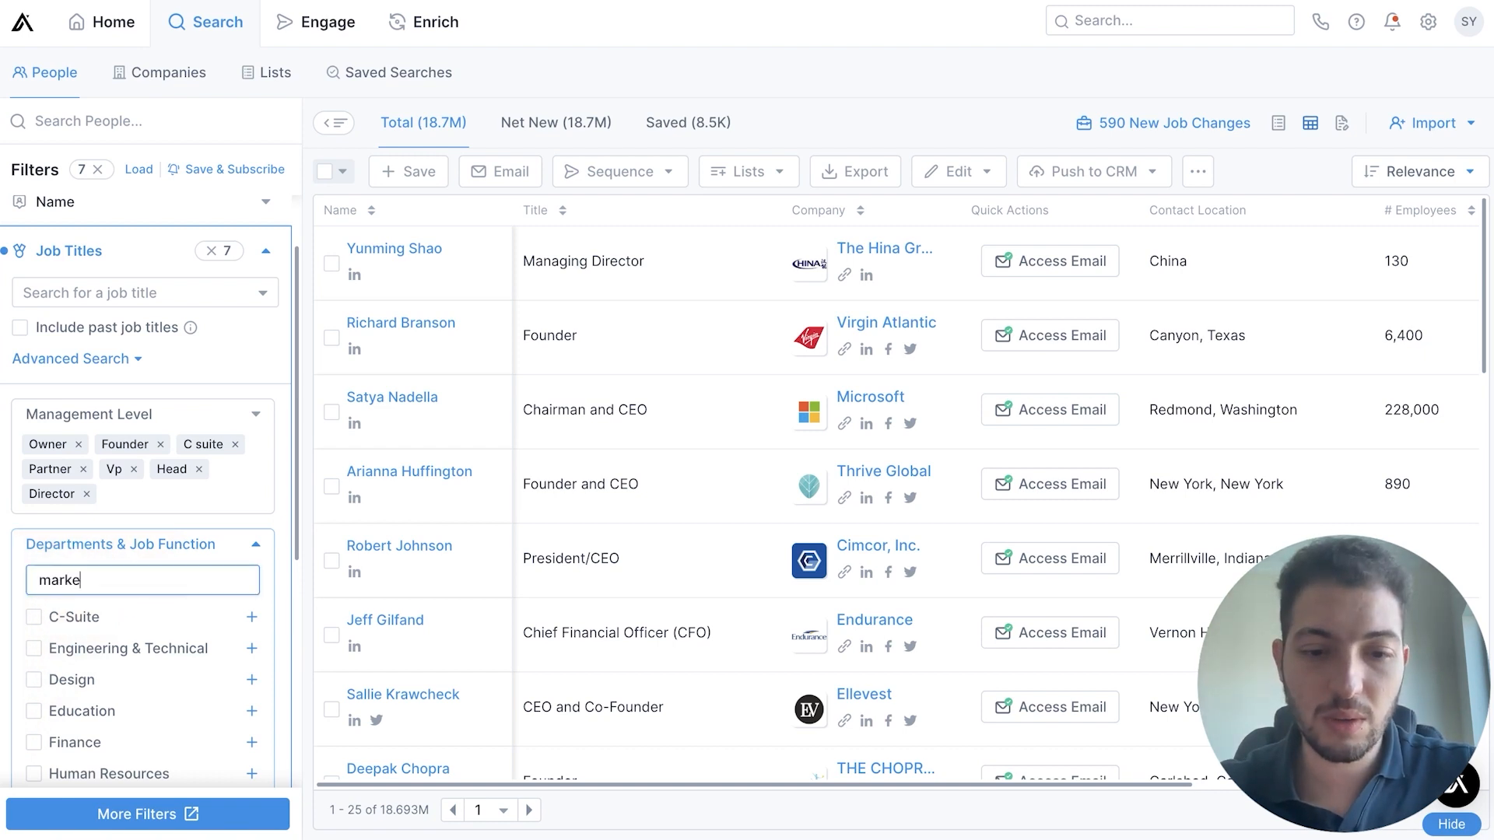
pyautogui.write('ting')
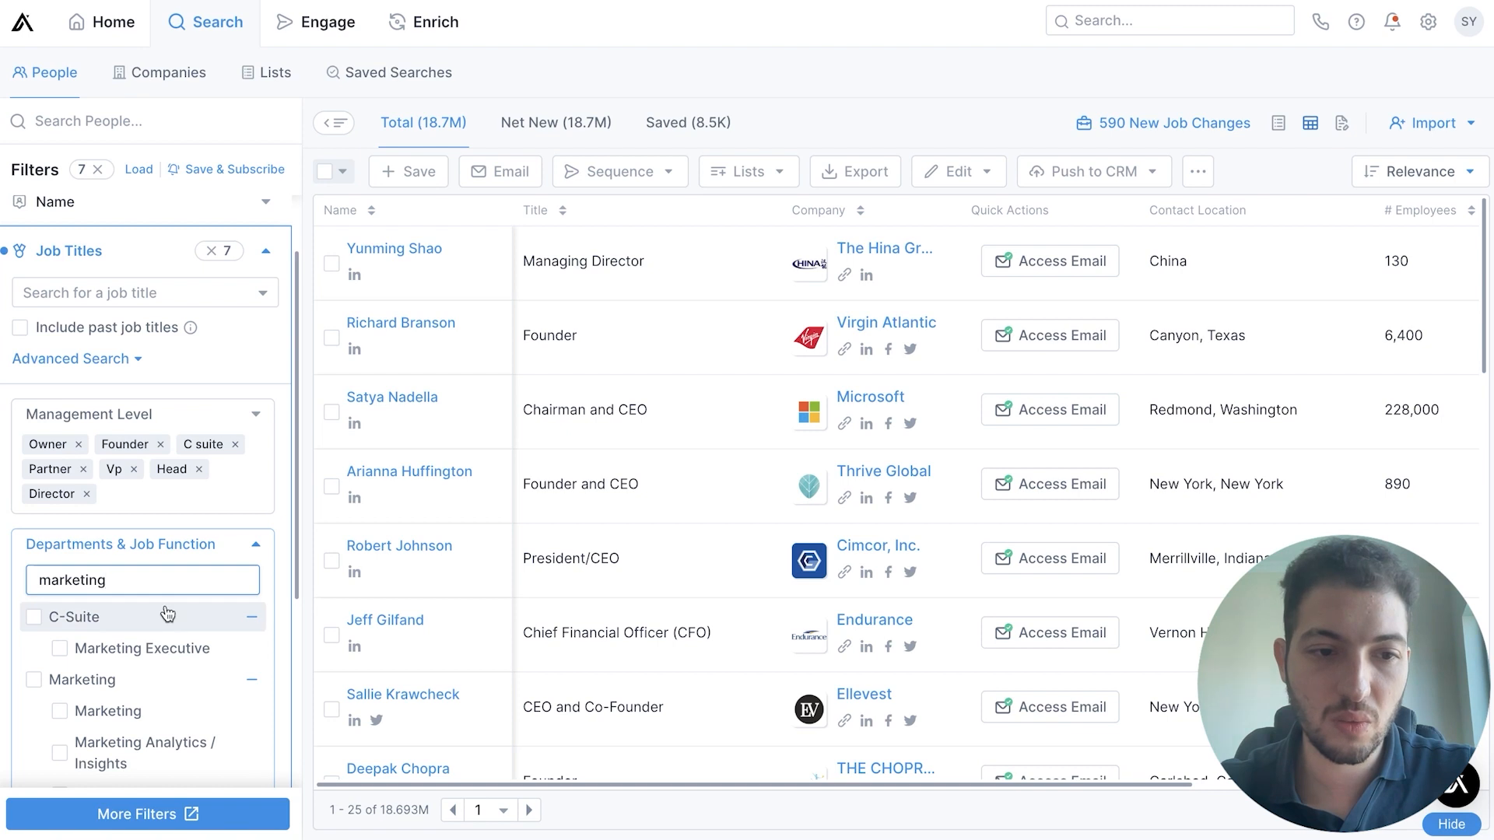
pyautogui.scroll(-1, 167, 614)
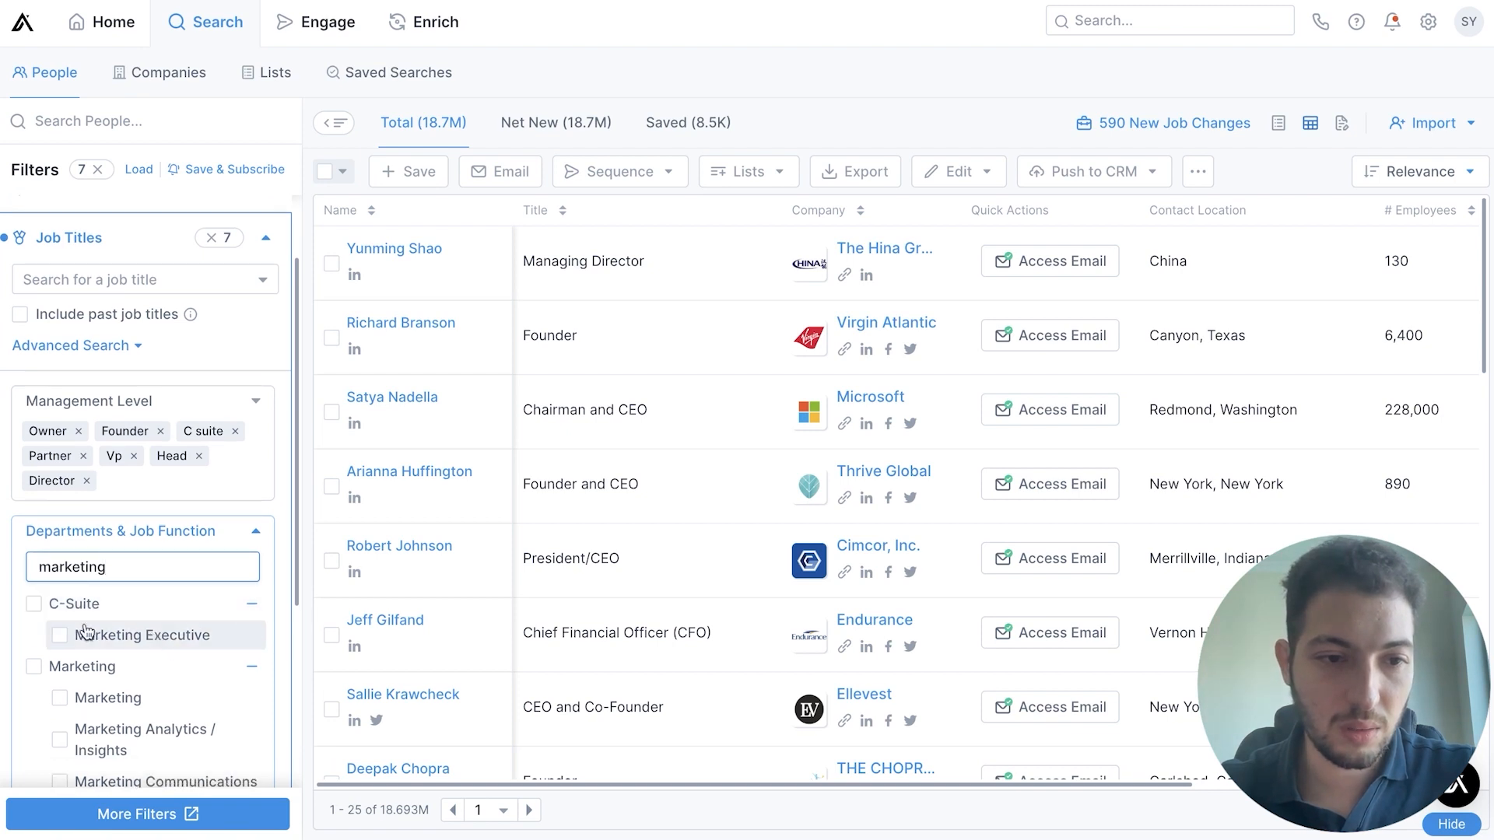
pyautogui.scroll(-2, 61, 638)
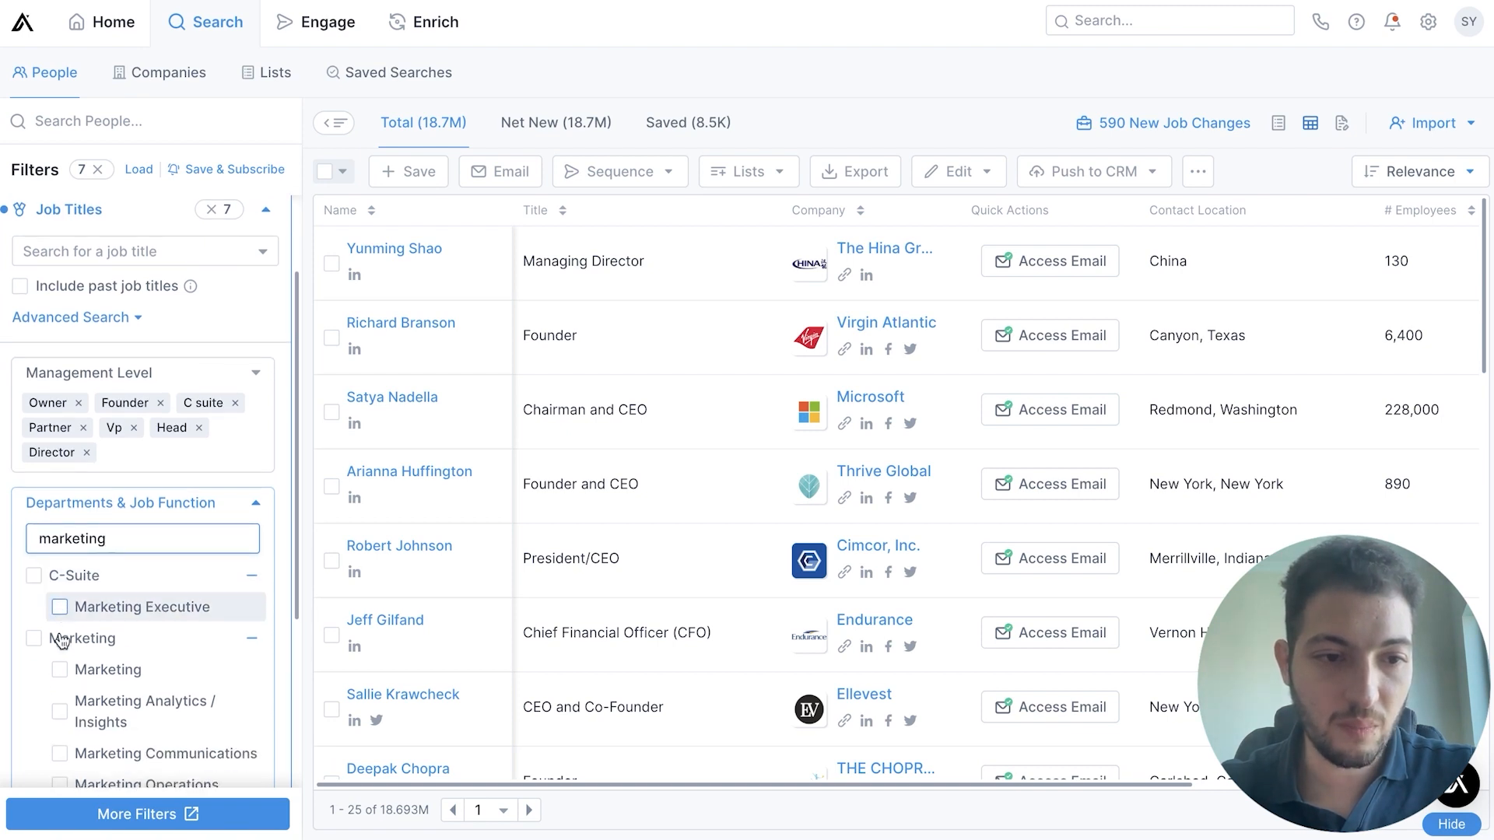
pyautogui.click(33, 638)
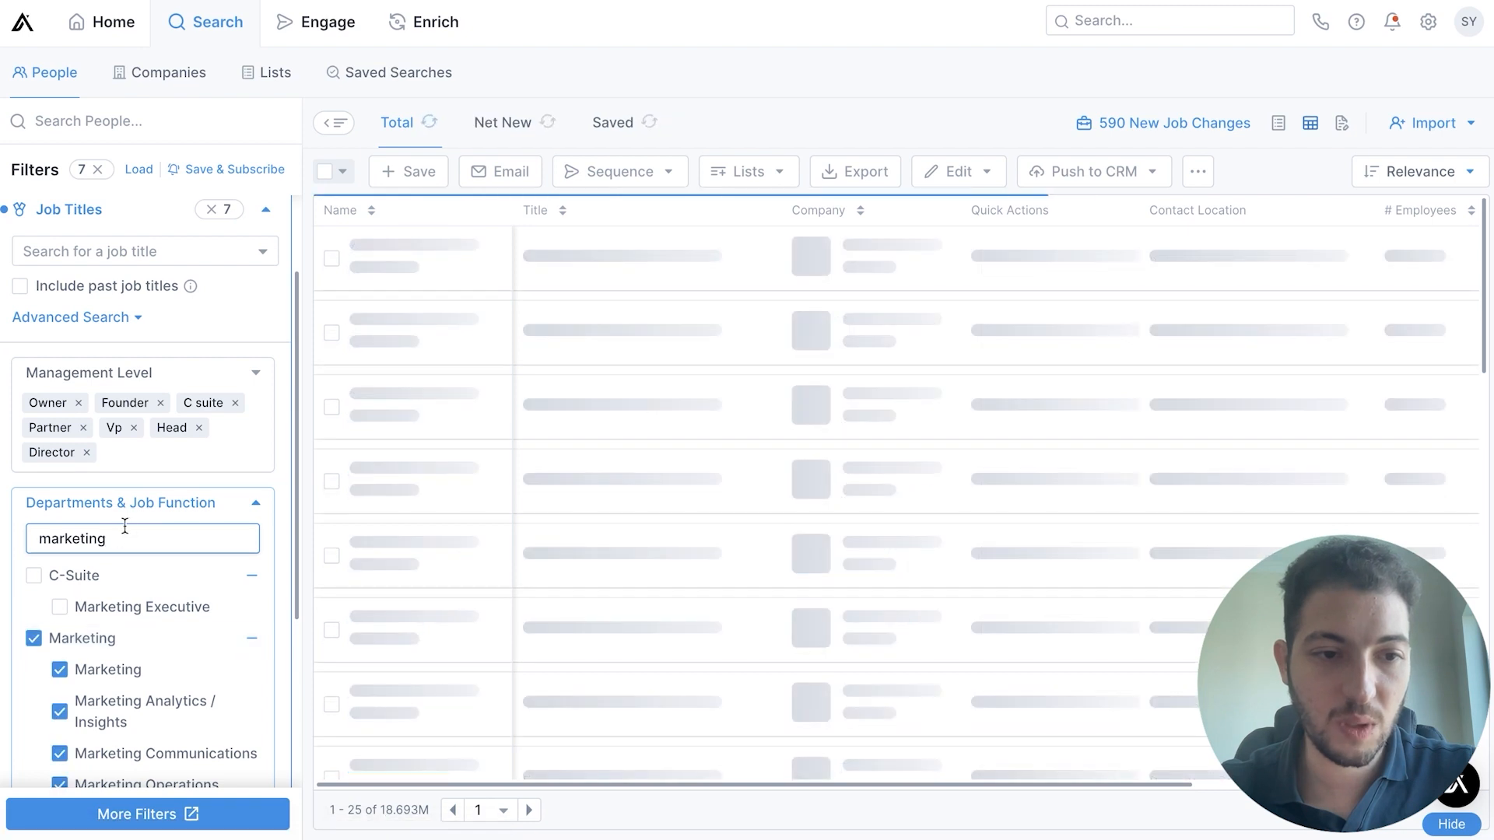
# Add the whole Sales department, with all its job functions, to the department filter
pyautogui.doubleClick(119, 539)
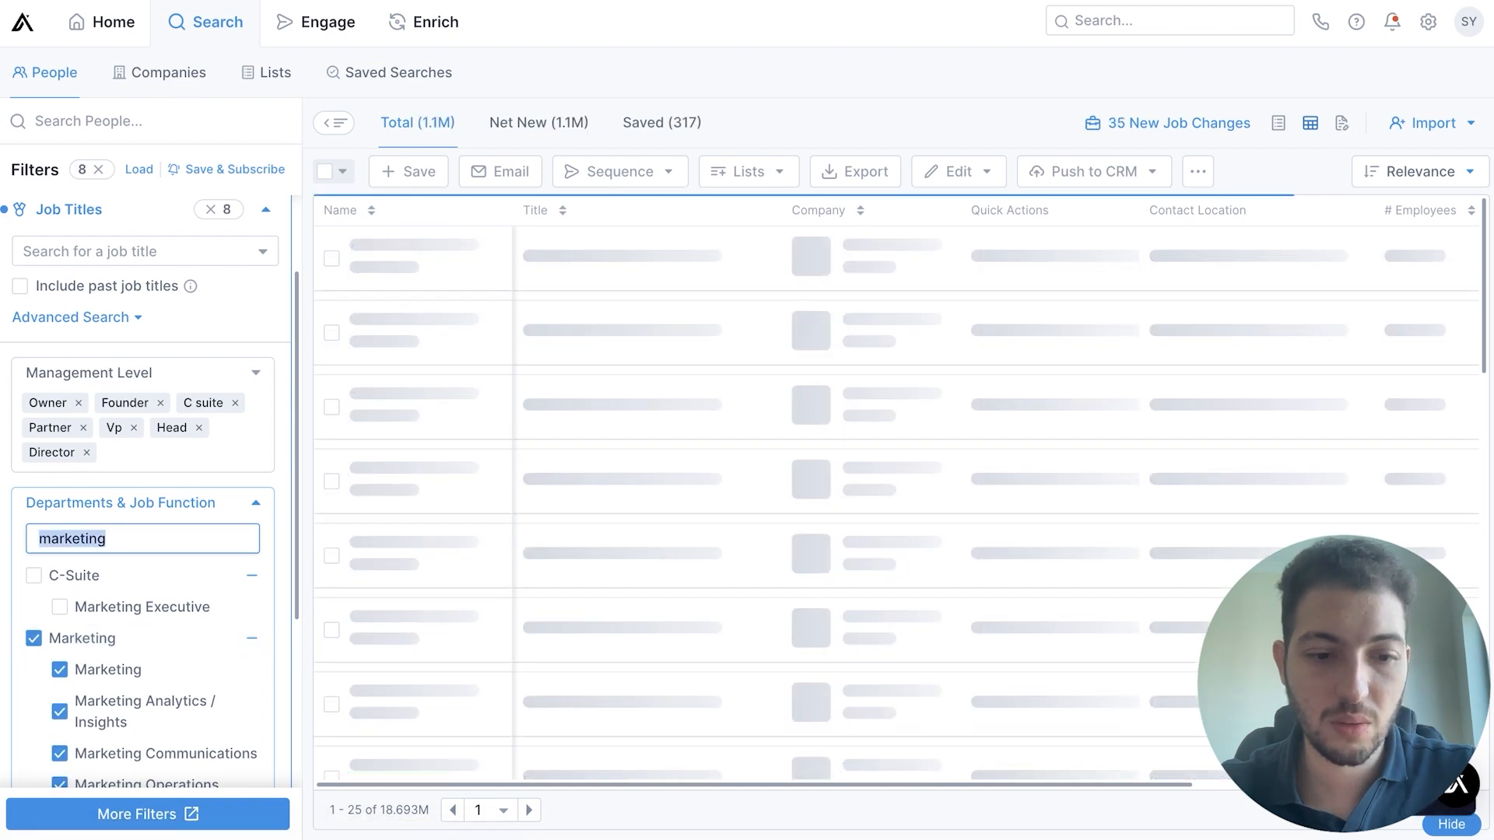
pyautogui.write('sales')
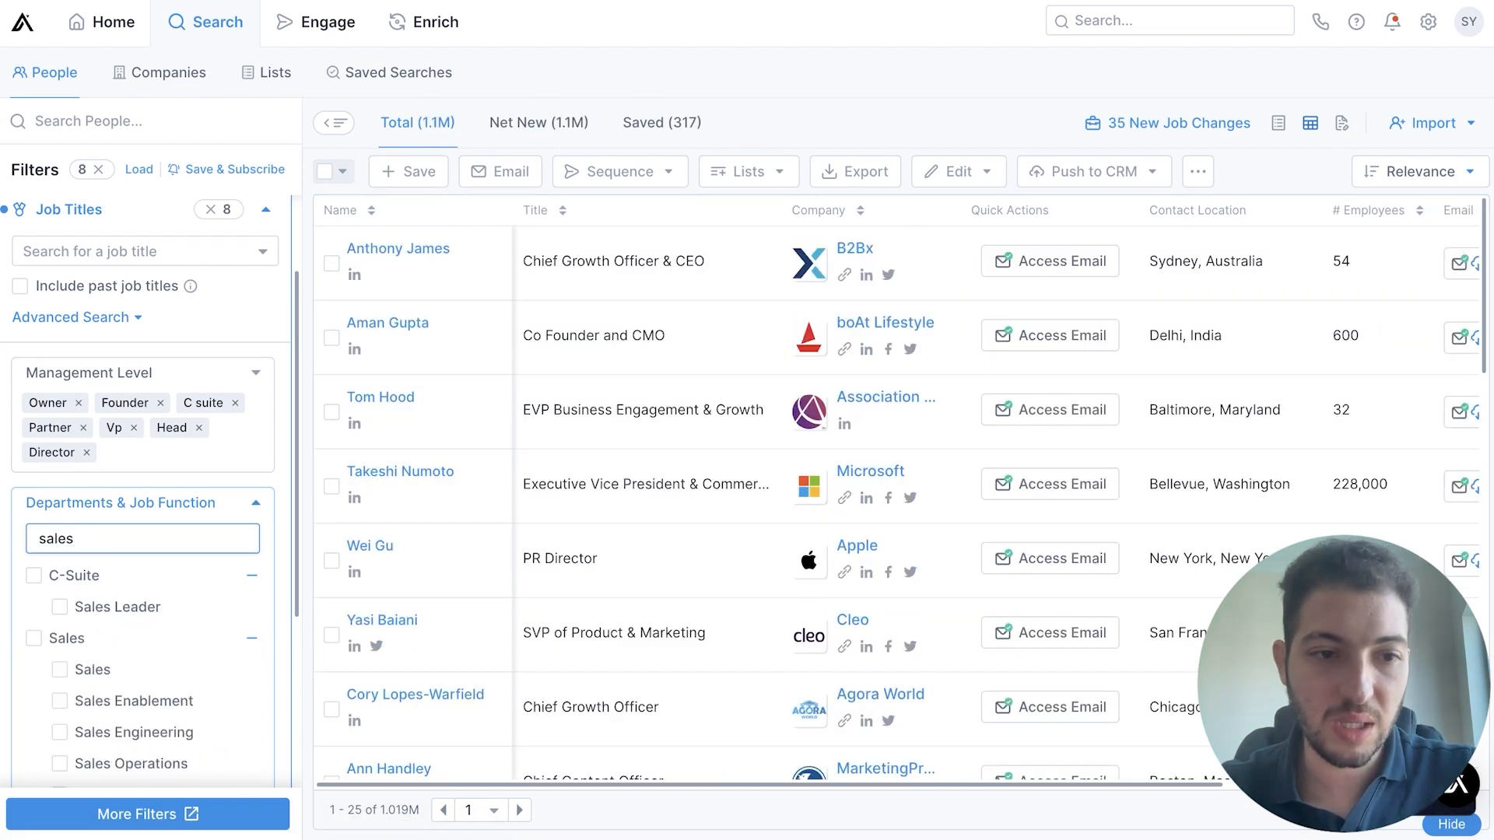
pyautogui.click(35, 639)
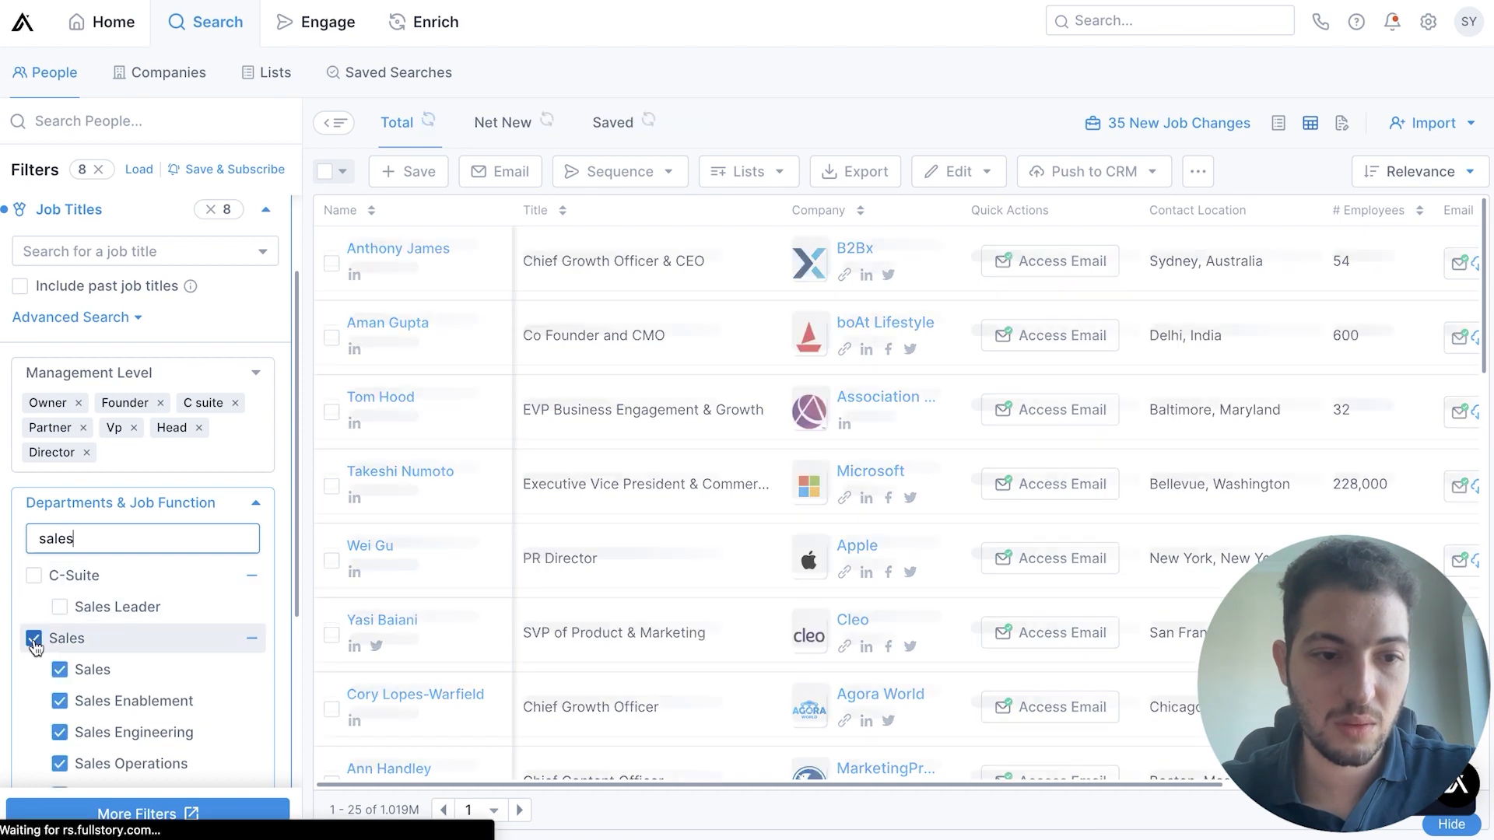
pyautogui.write('les')
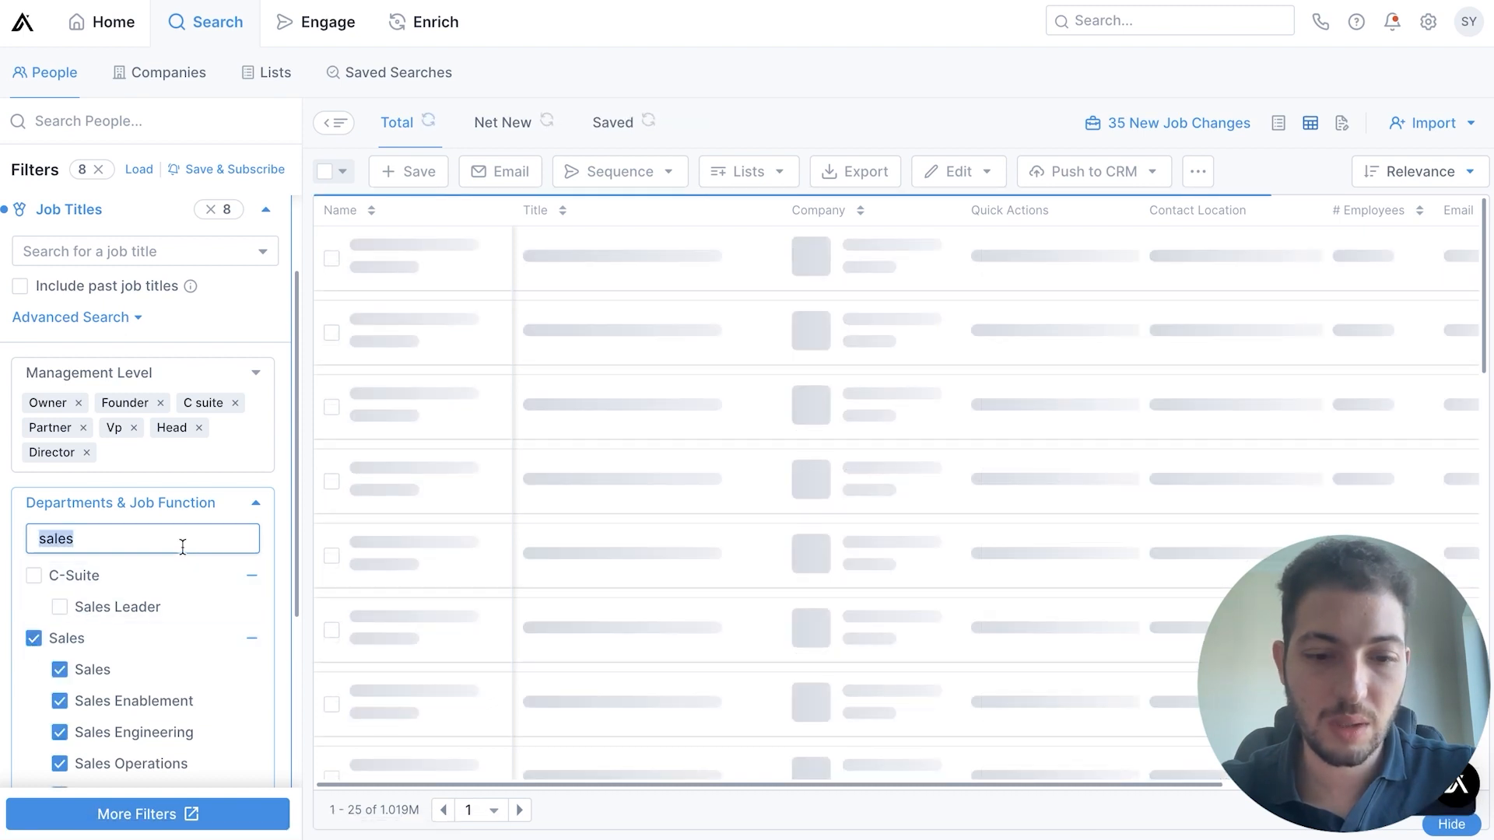
pyautogui.write('usines')
# Search the departments filter for "business de" to check business development, then clear the search and collapse the department list
pyautogui.hotkey('ctrl', 'a')
pyautogui.write('b')
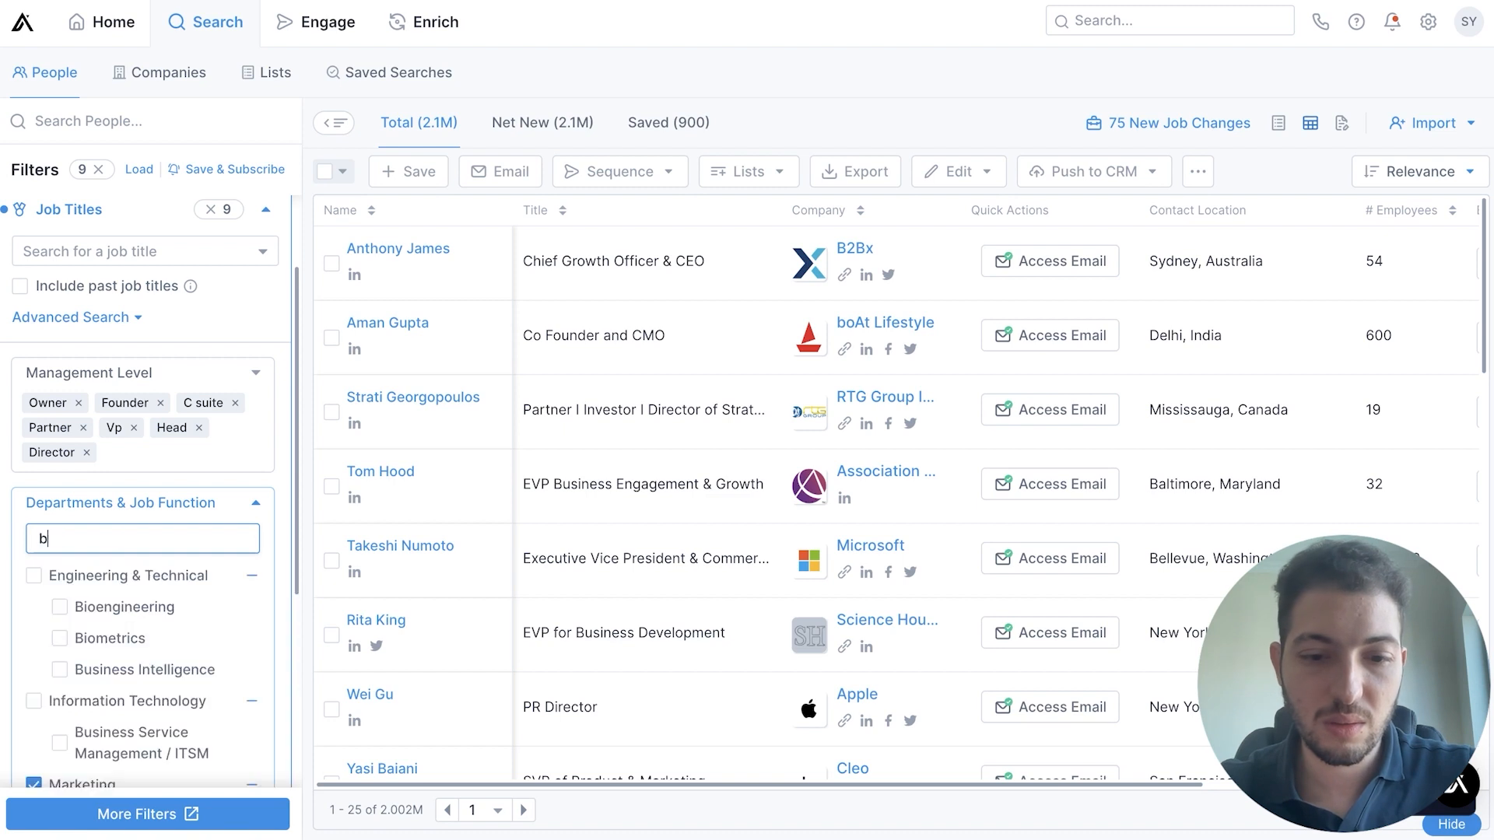
pyautogui.write('usiness ')
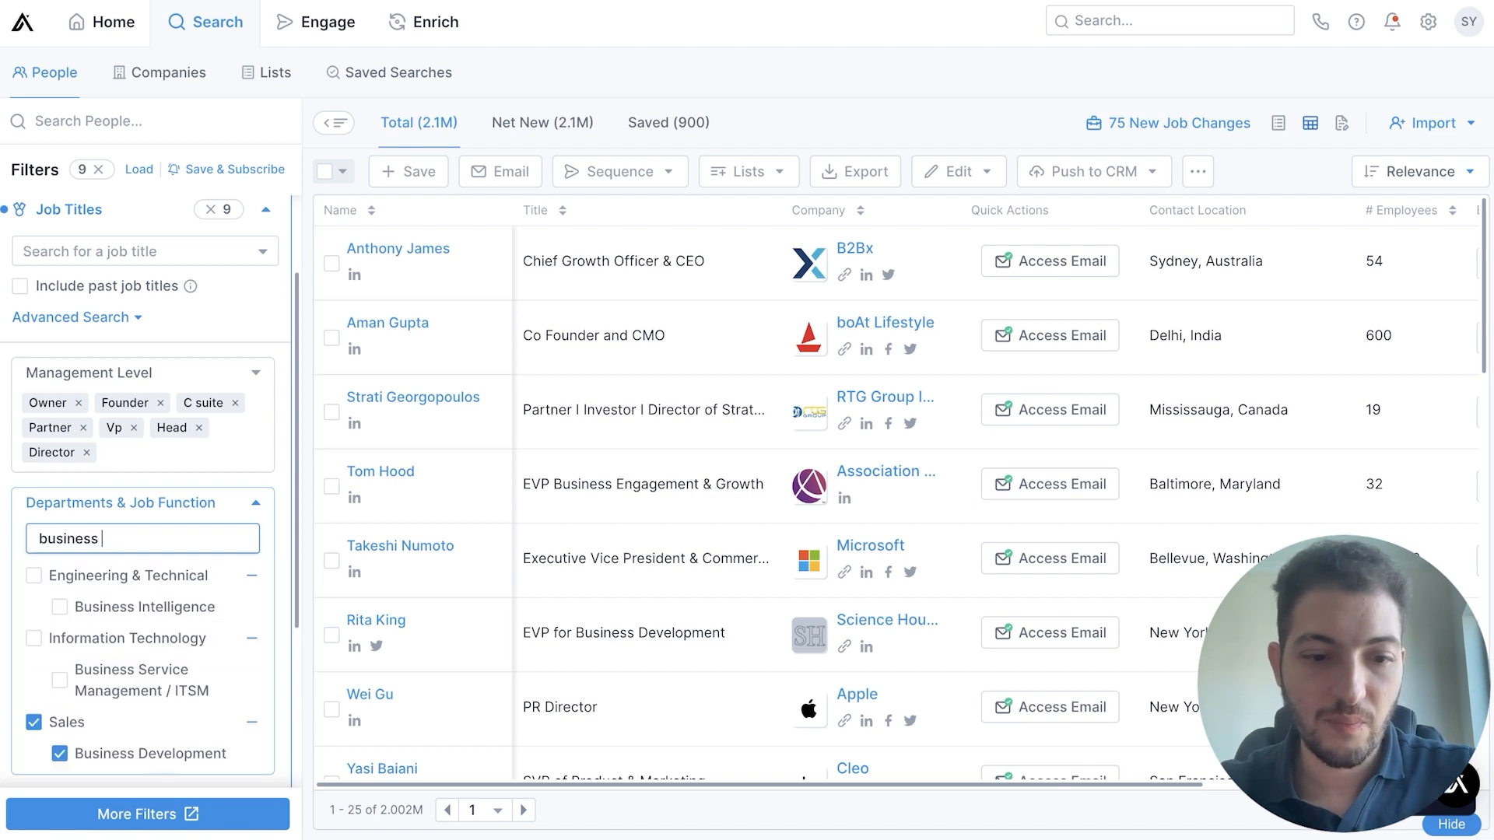
pyautogui.write('de')
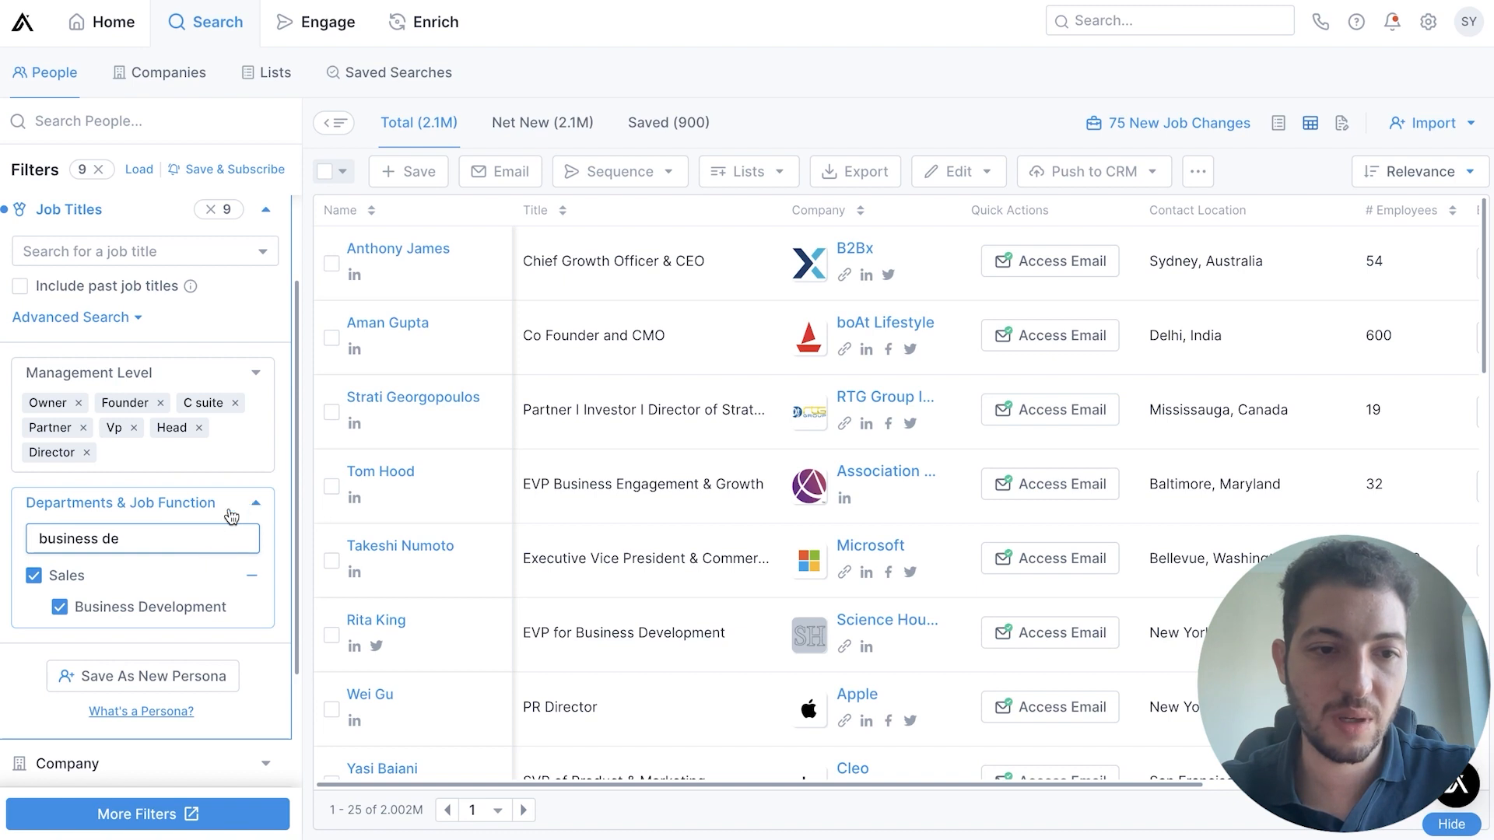
pyautogui.hotkey('ctrl', 'shift', 'Left')
pyautogui.press('BackSpace')
pyautogui.hotkey('ctrl', 'shift', 'Left')
pyautogui.press('BackSpace')
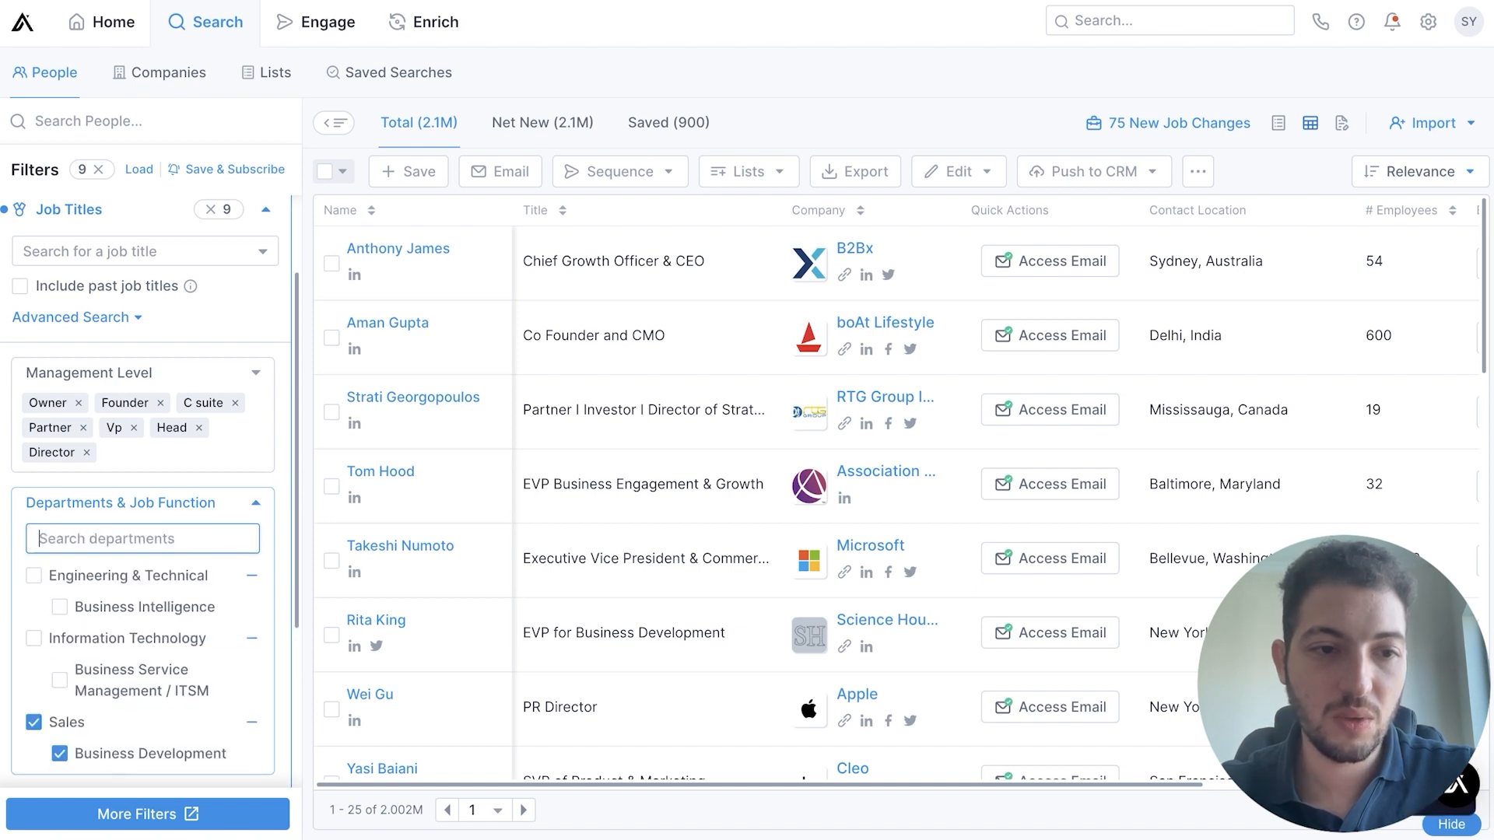
pyautogui.click(255, 502)
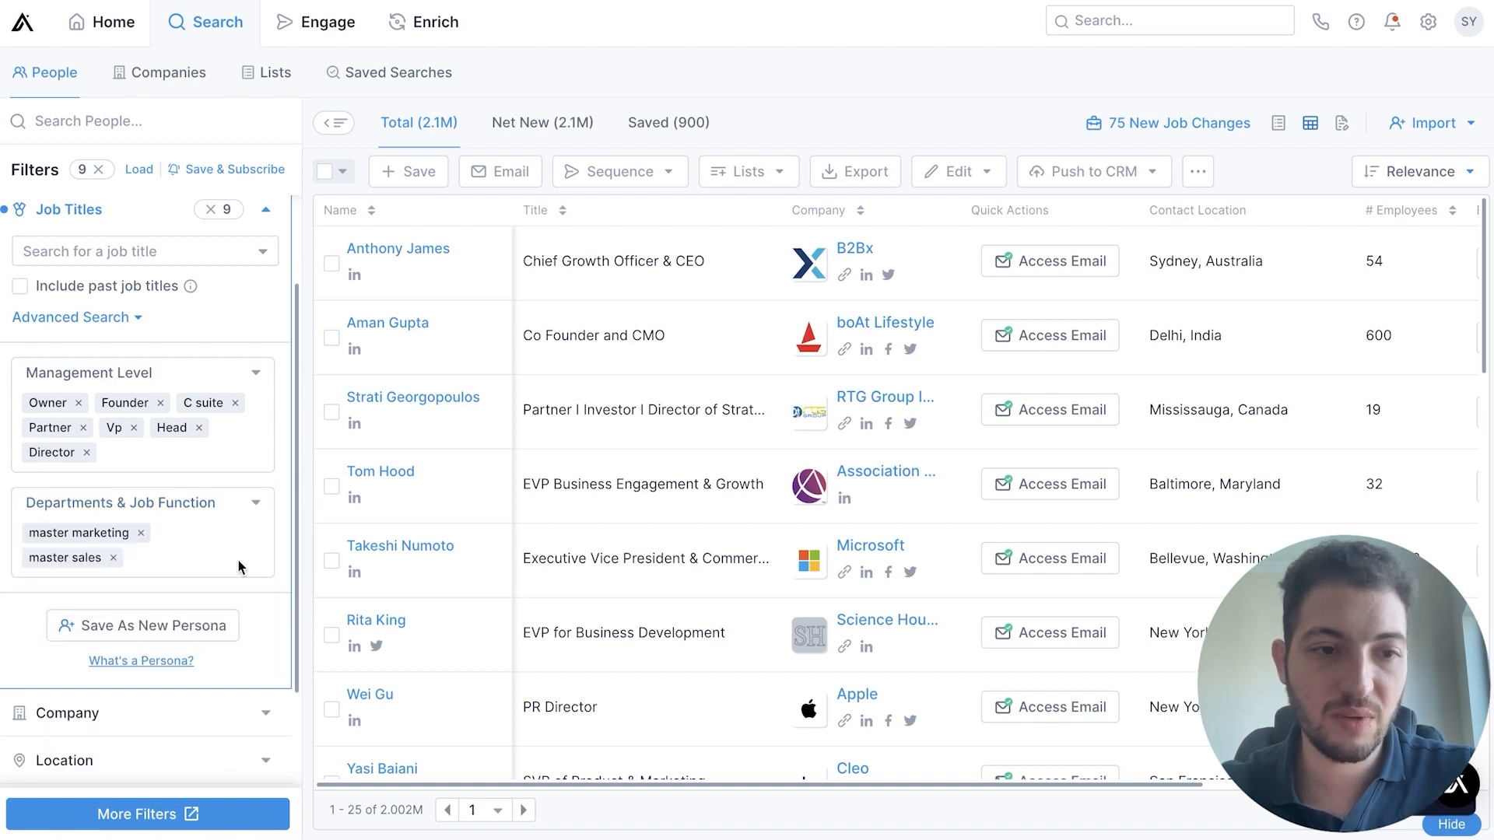
# Look over the Company filter's options in the people search and collapse it again
pyautogui.scroll(-1, 239, 606)
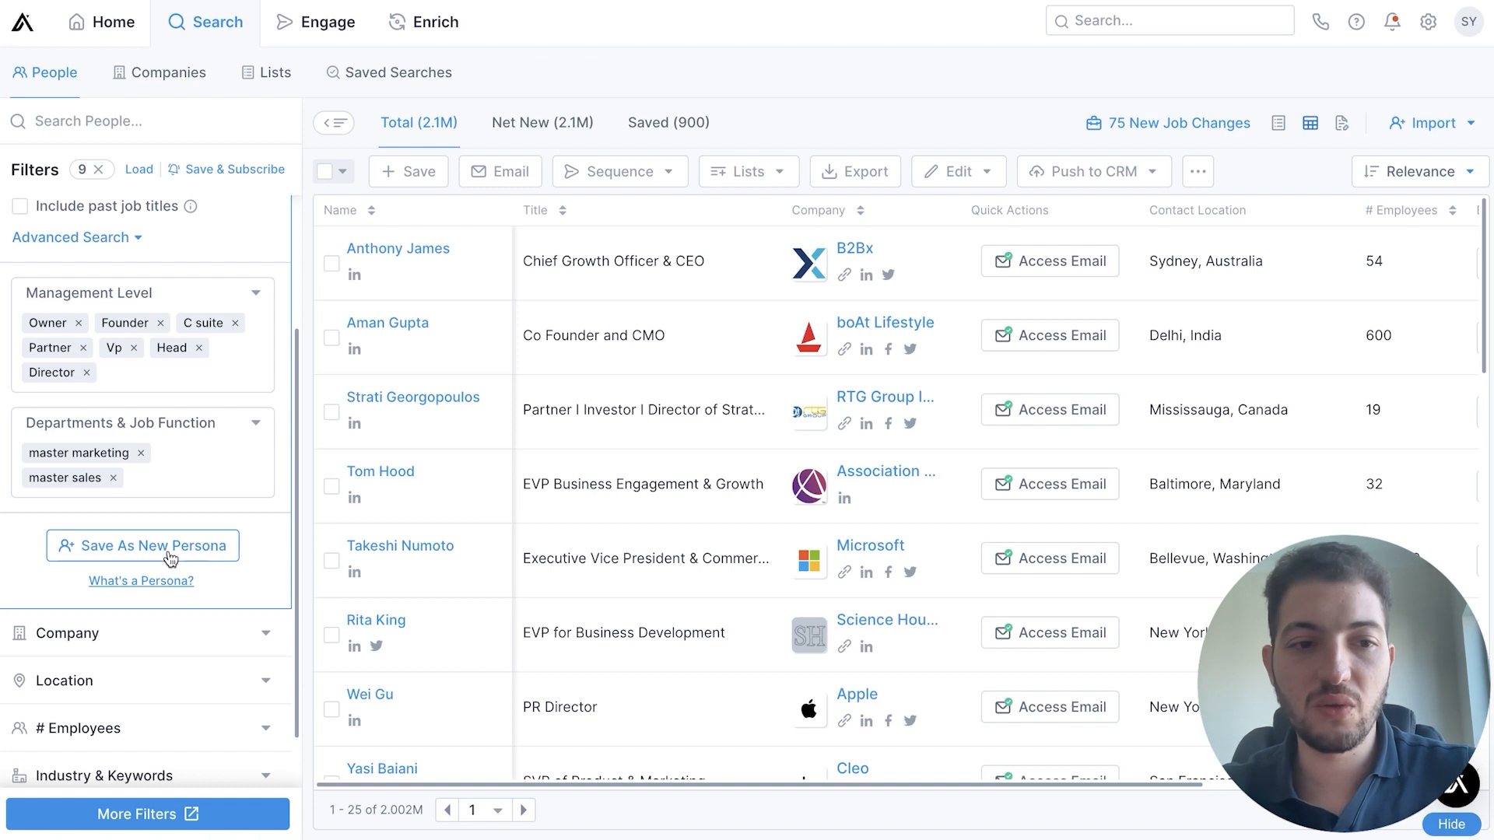
pyautogui.scroll(1, 175, 554)
pyautogui.scroll(-3, 178, 498)
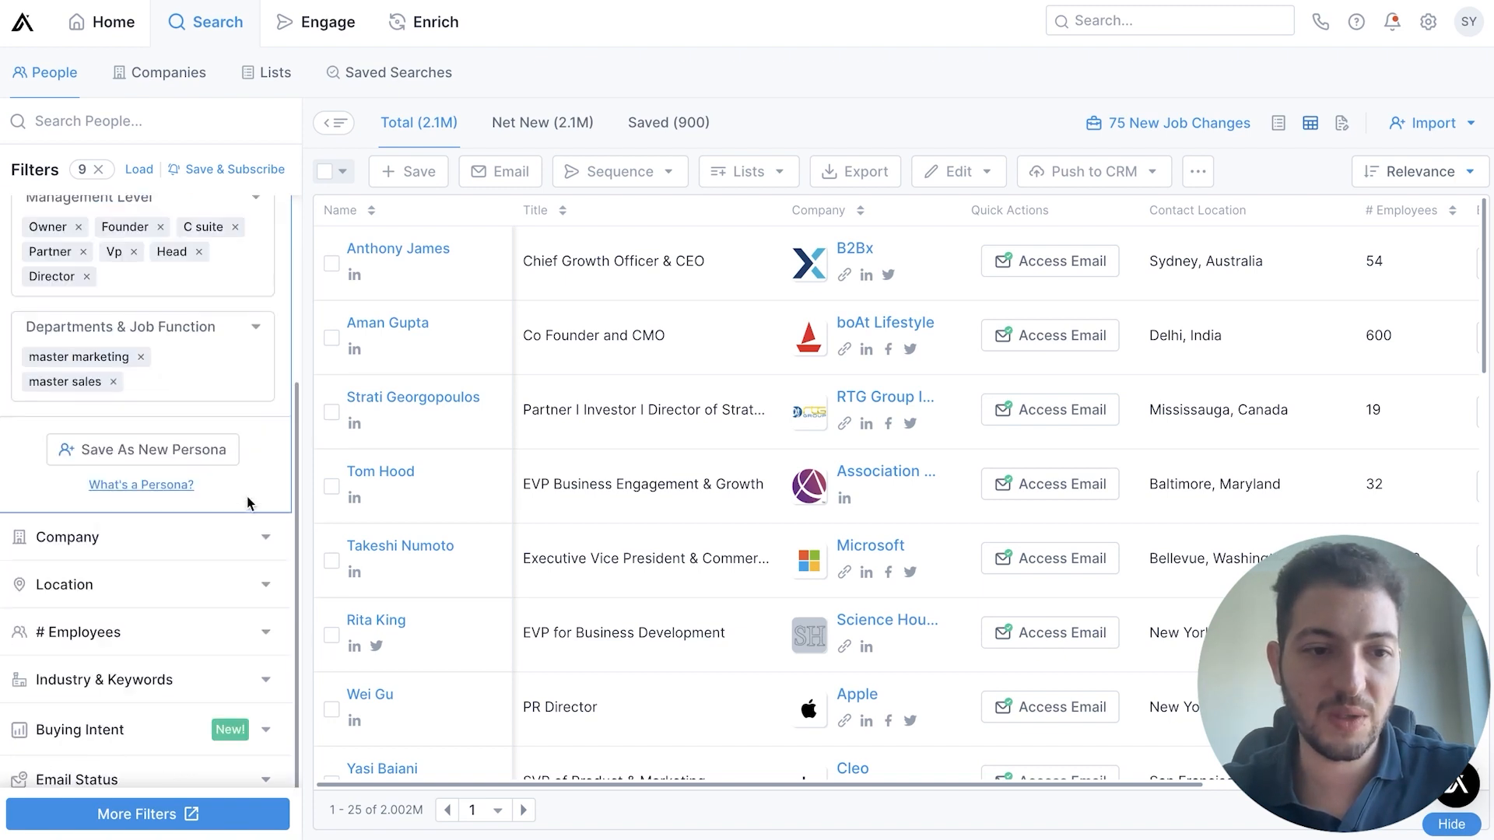
pyautogui.click(159, 489)
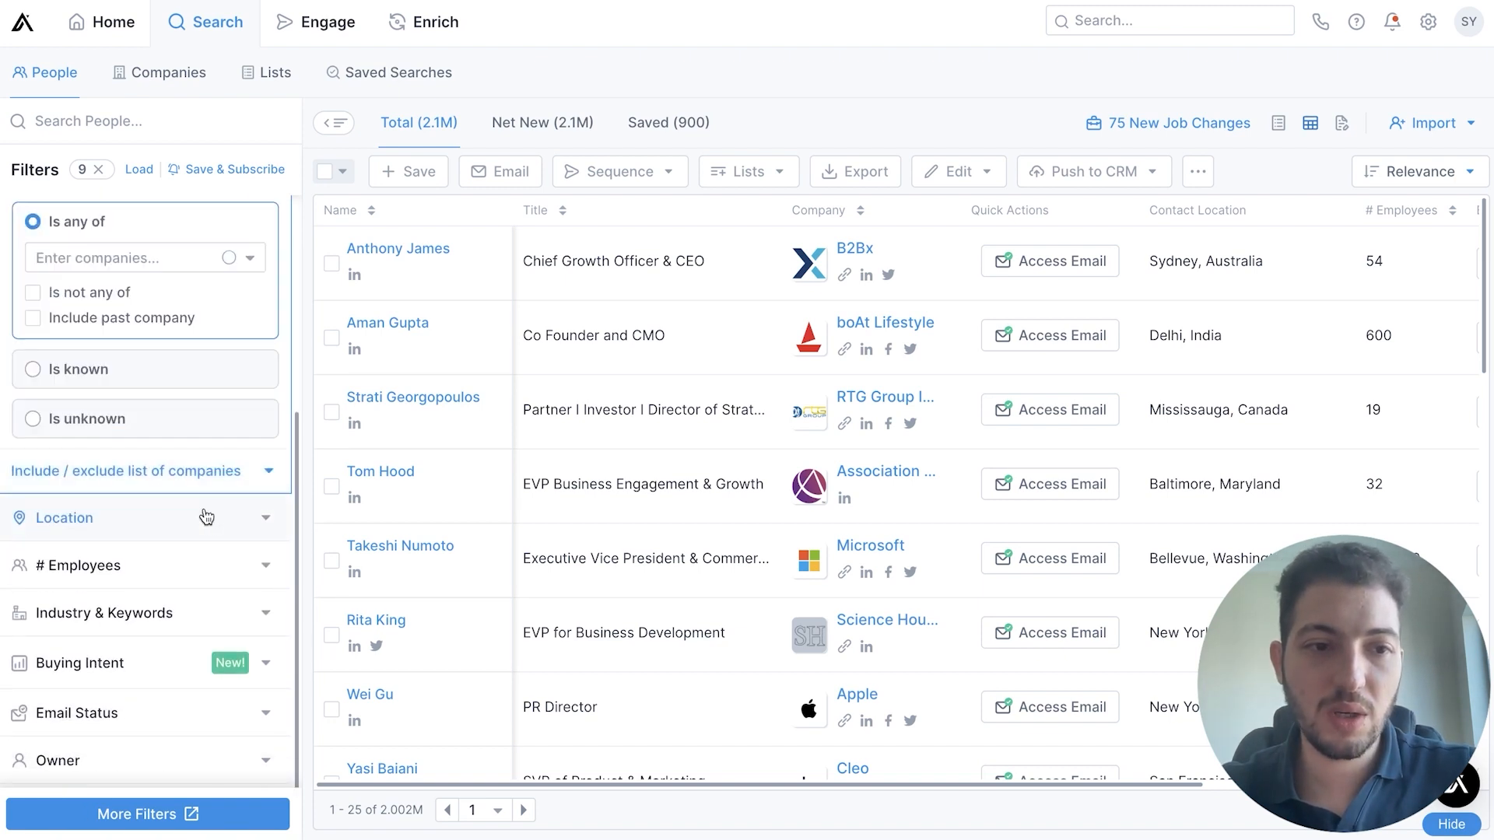
pyautogui.scroll(1, 206, 516)
pyautogui.scroll(1, 156, 459)
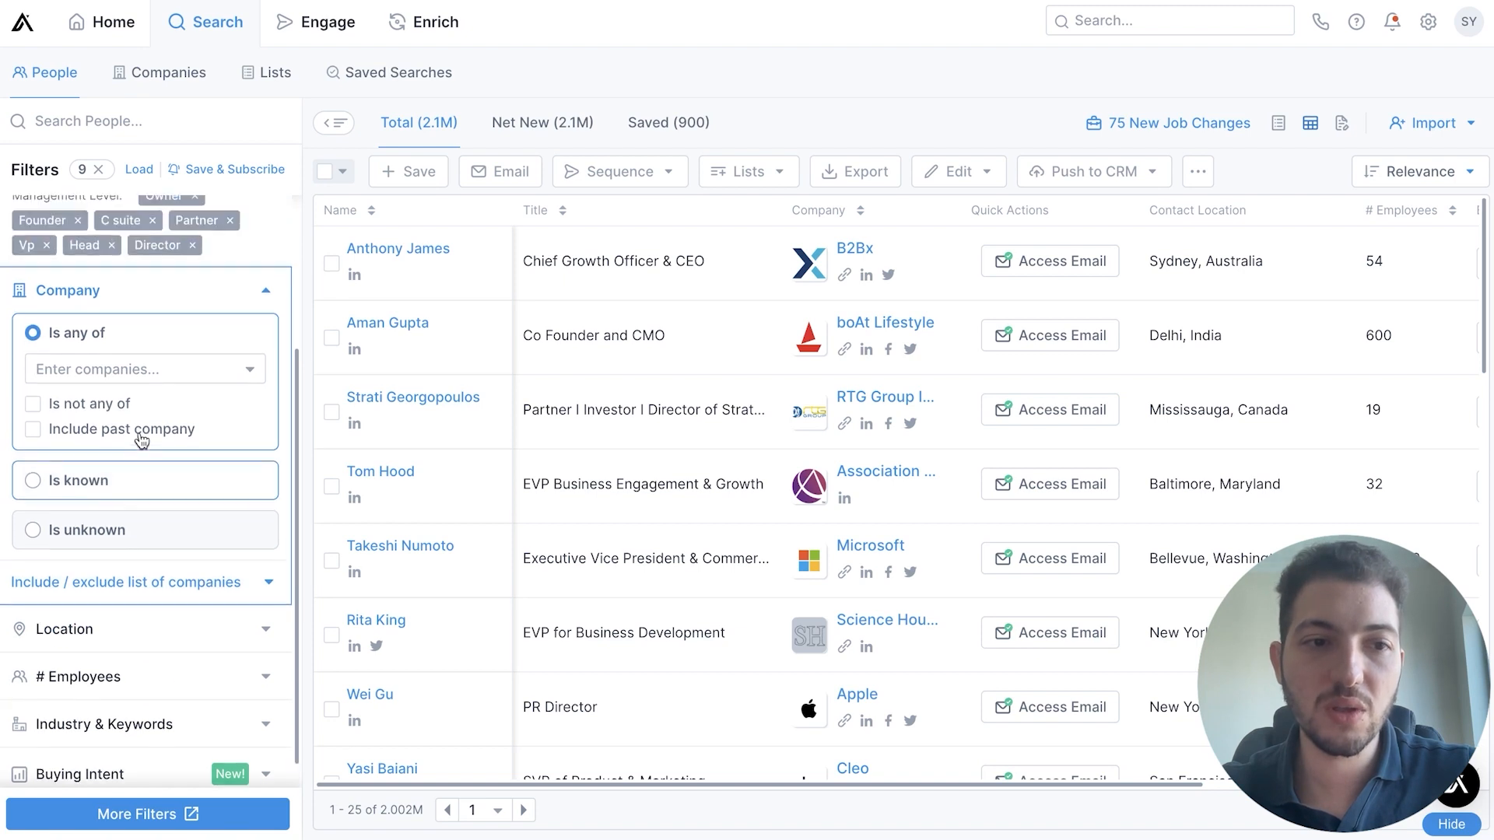
pyautogui.click(233, 304)
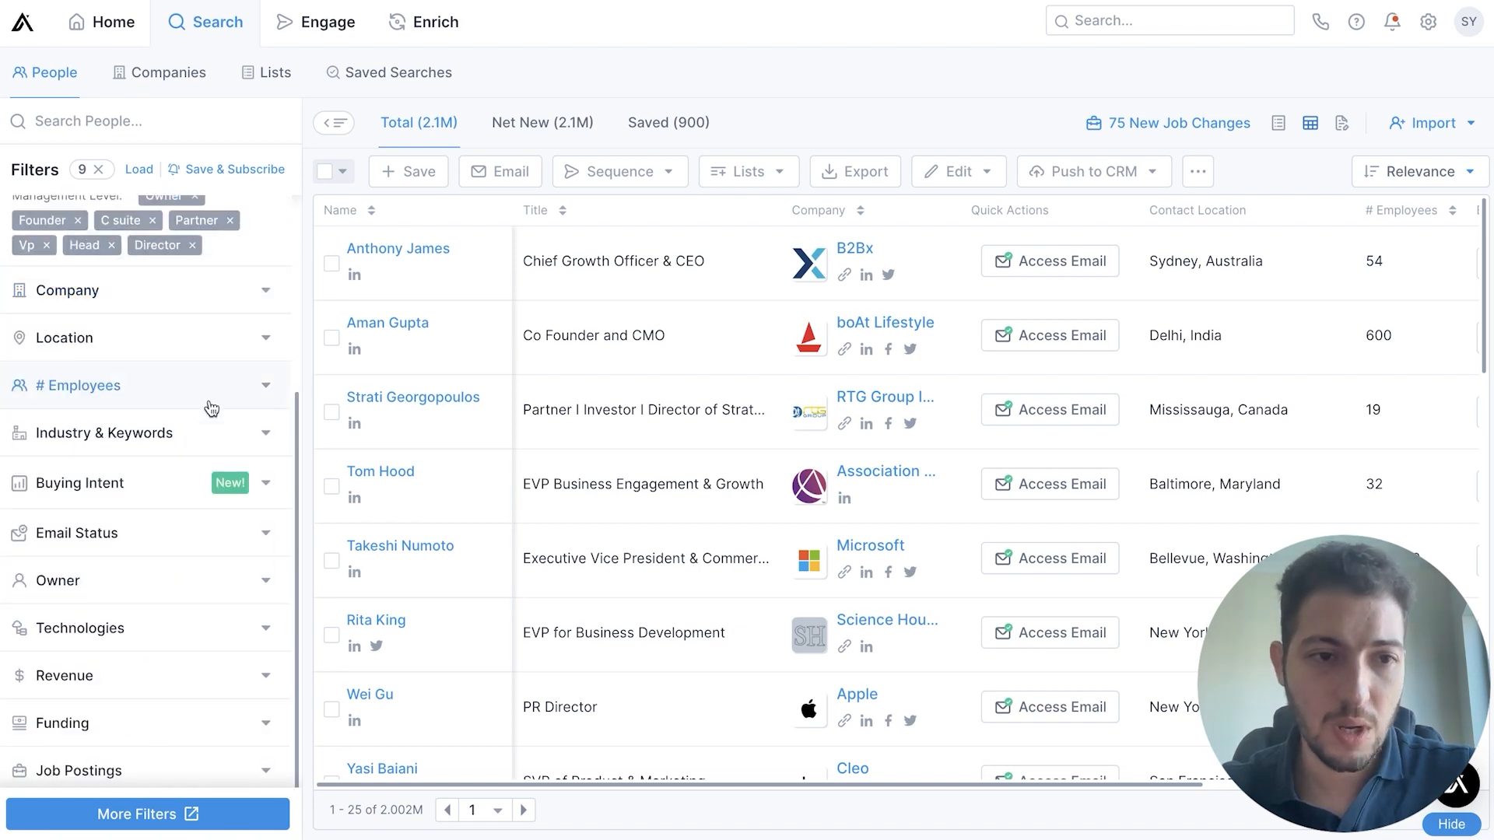
# Filter people by contact location, adding the regions United States and Canada
pyautogui.click(127, 348)
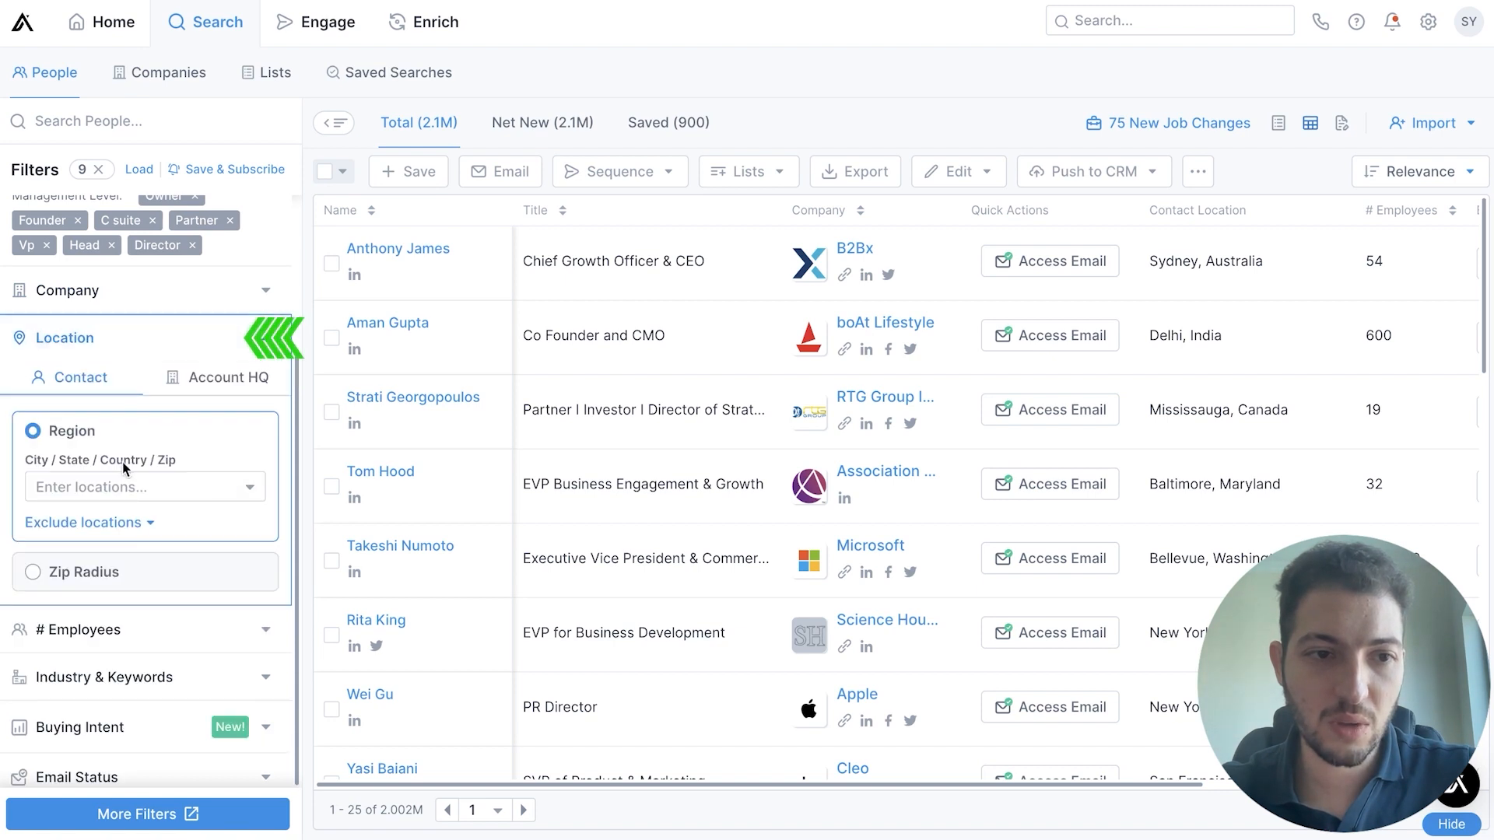
pyautogui.click(113, 489)
pyautogui.write('u')
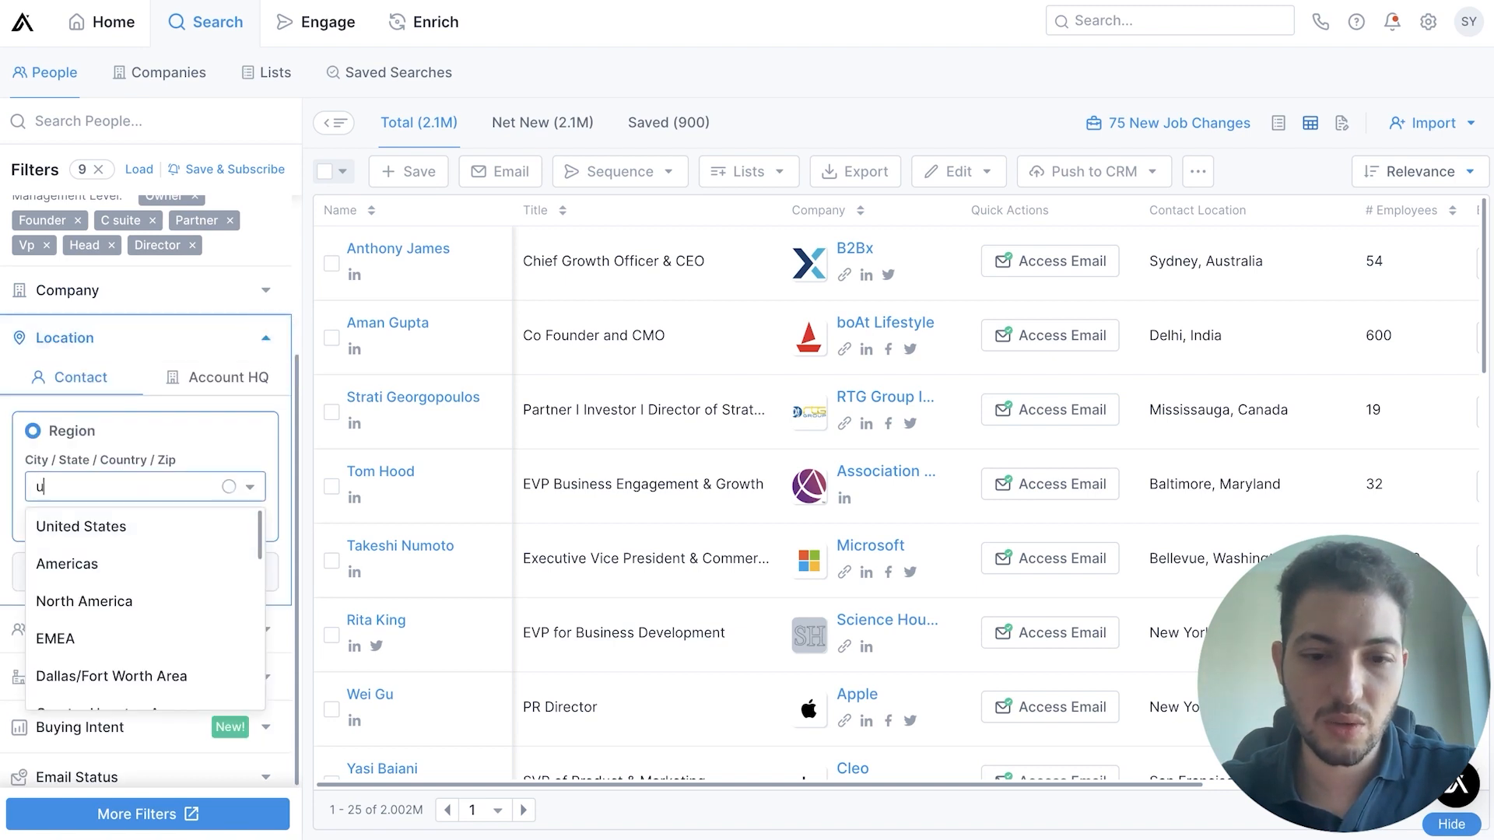
pyautogui.write('nited stat')
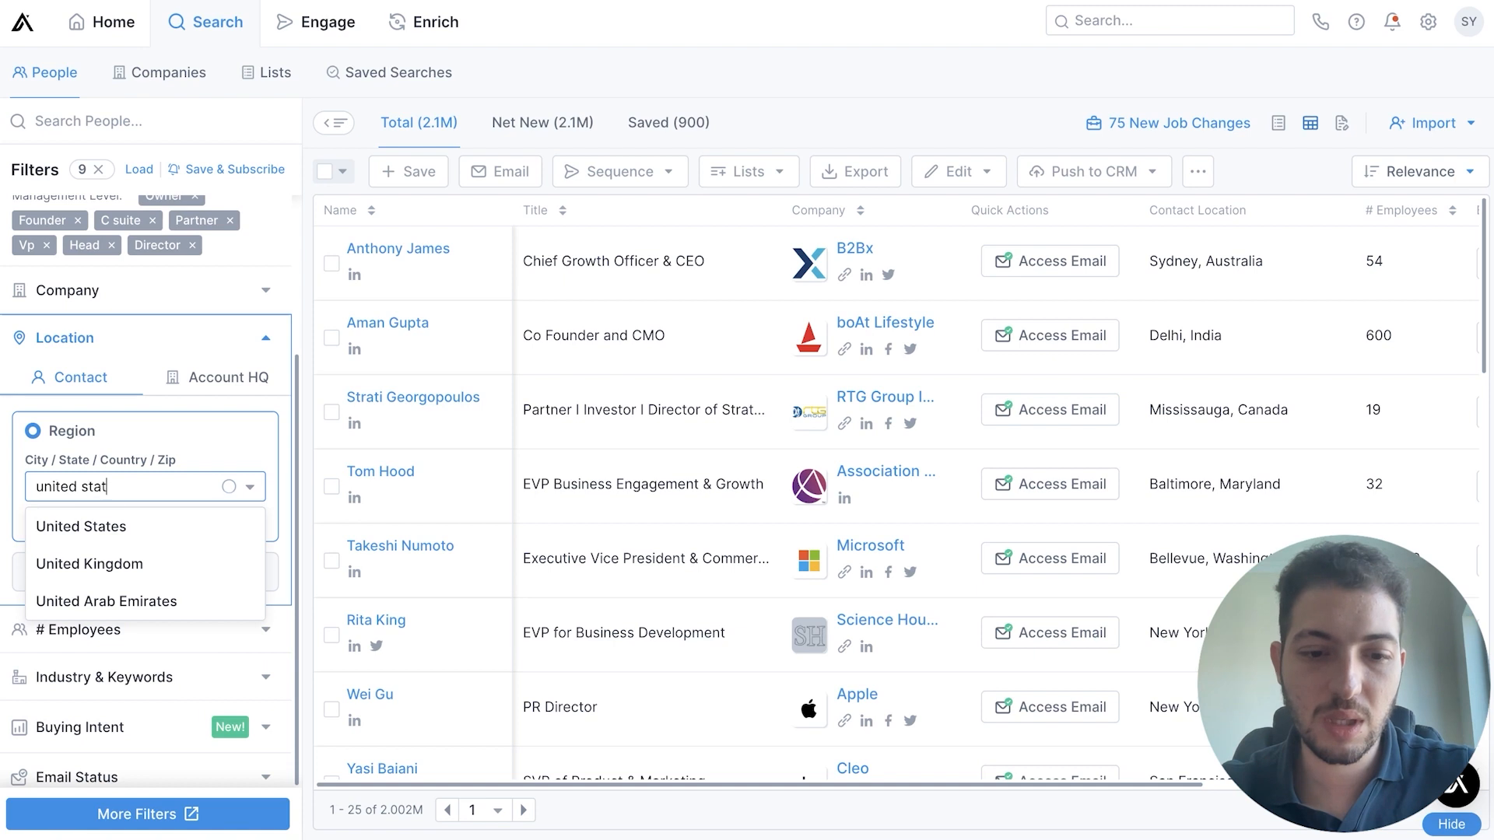
pyautogui.write('es')
pyautogui.click(117, 526)
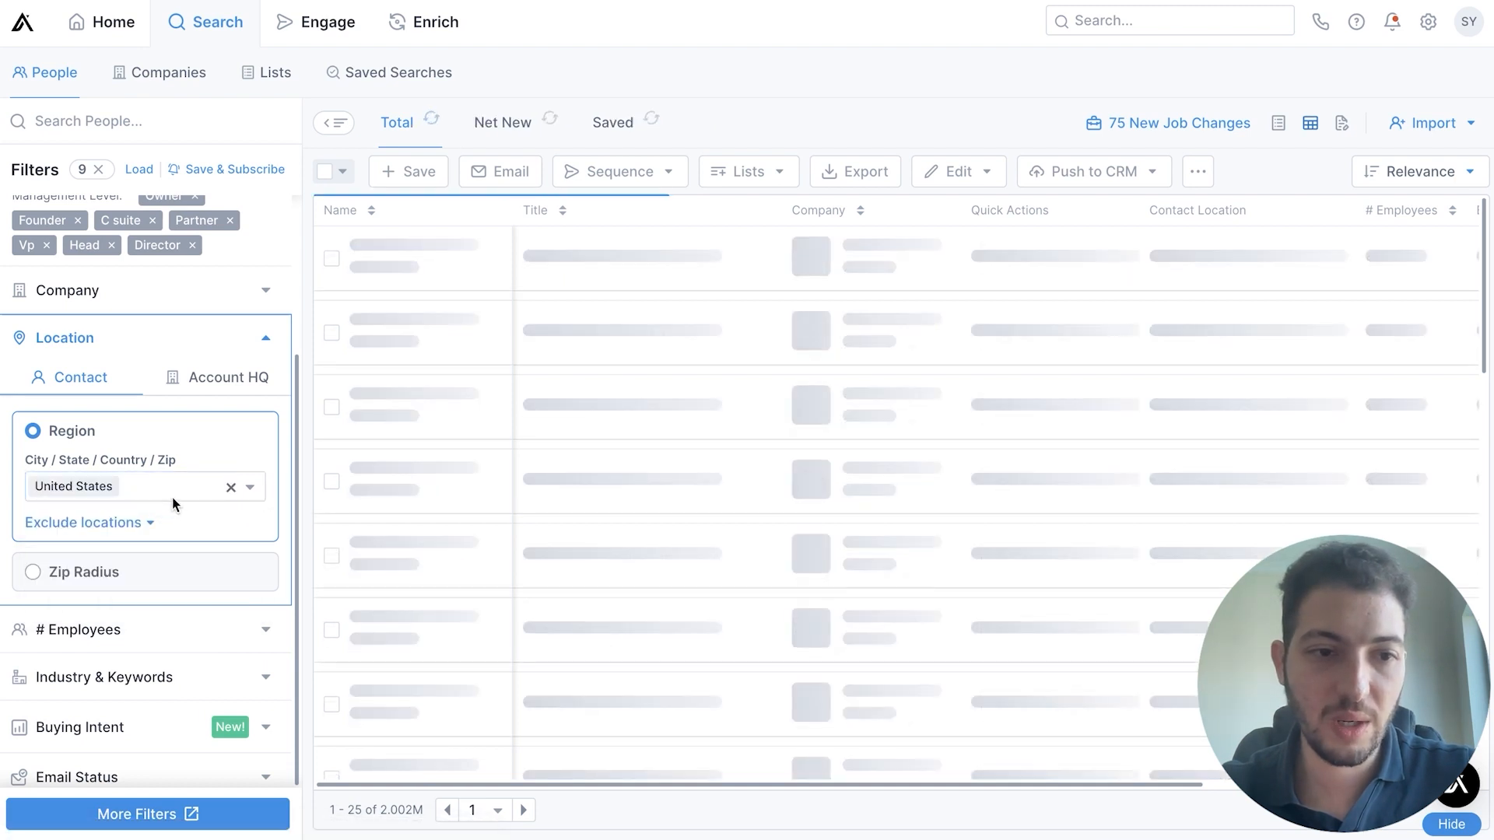
pyautogui.write('canada')
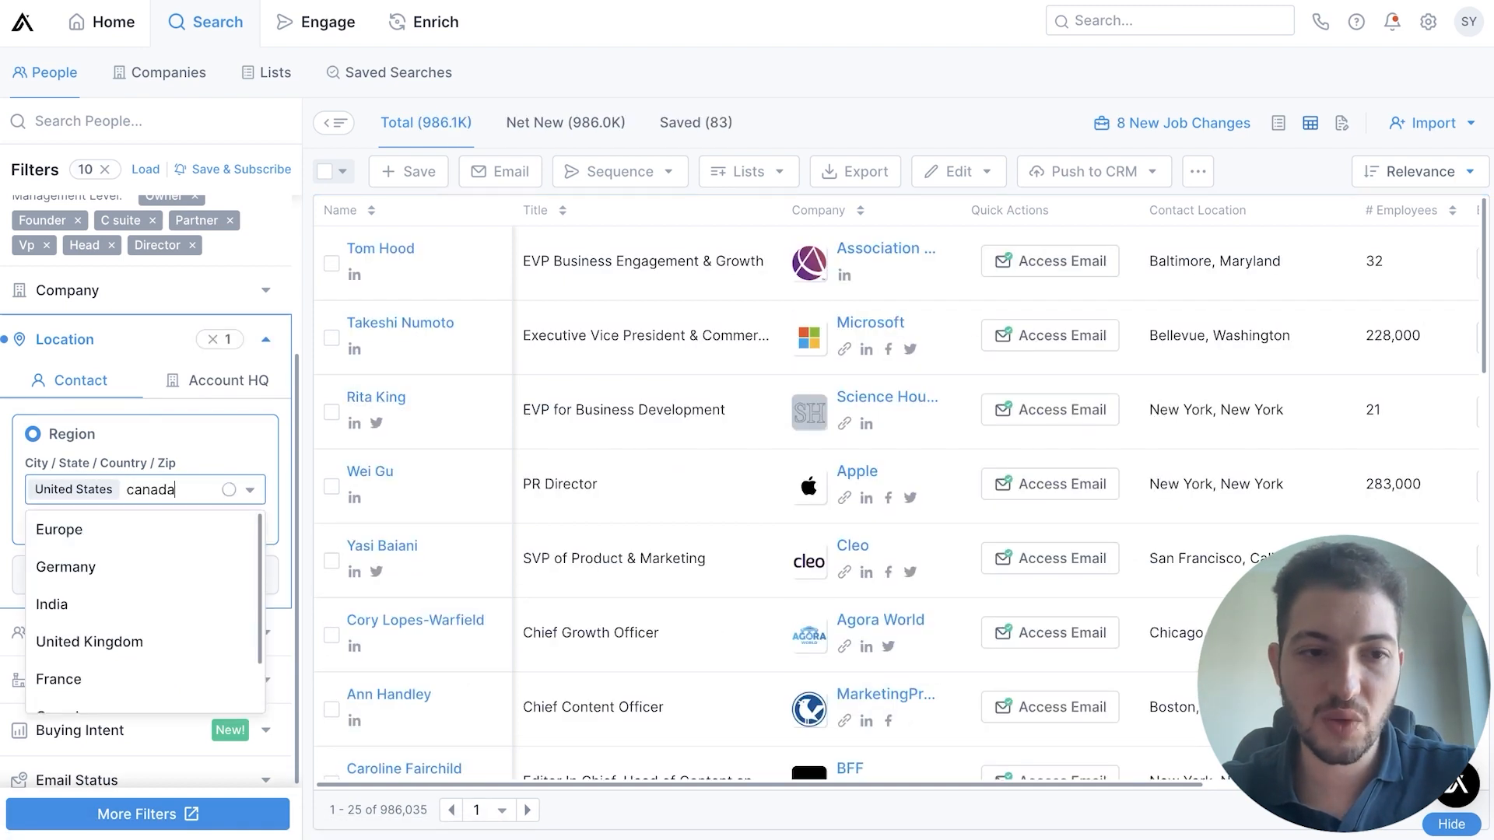
pyautogui.click(164, 531)
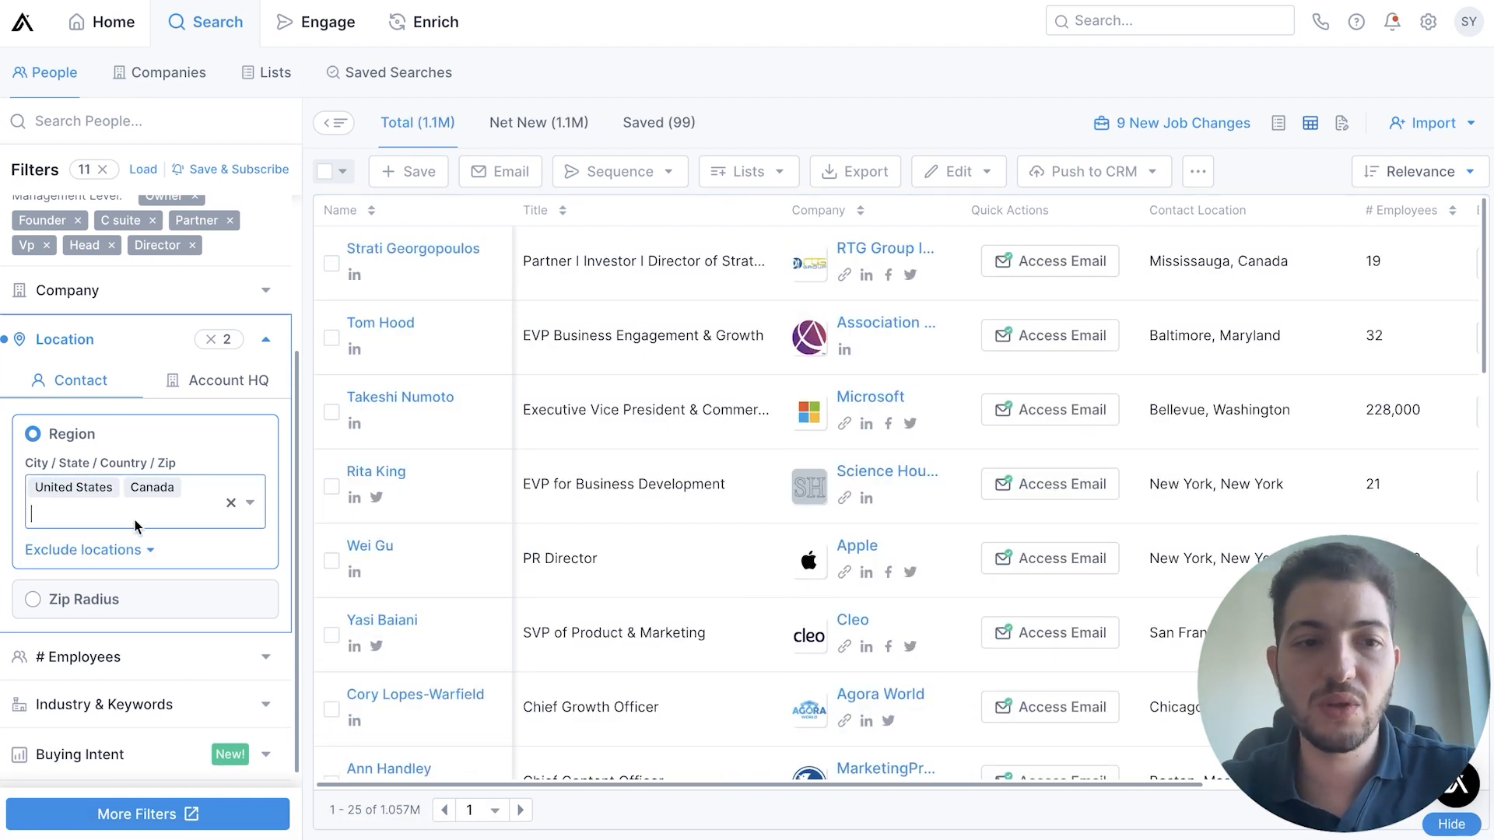
# Limit the people search to contacts whose business email status is Verified, and collapse that filter
pyautogui.scroll(-1, 140, 525)
pyautogui.scroll(-2, 124, 545)
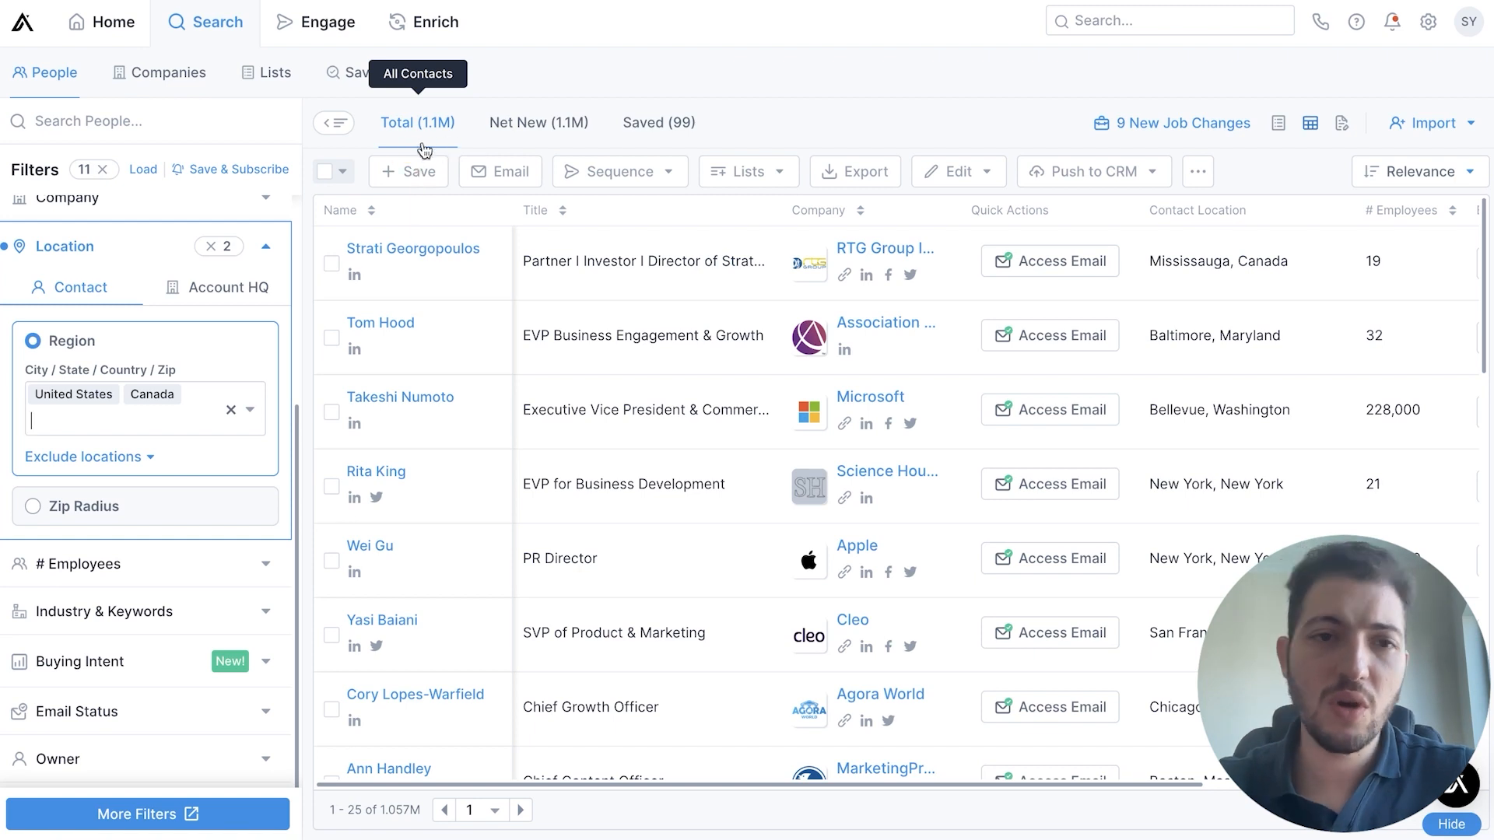
pyautogui.scroll(-1, 199, 420)
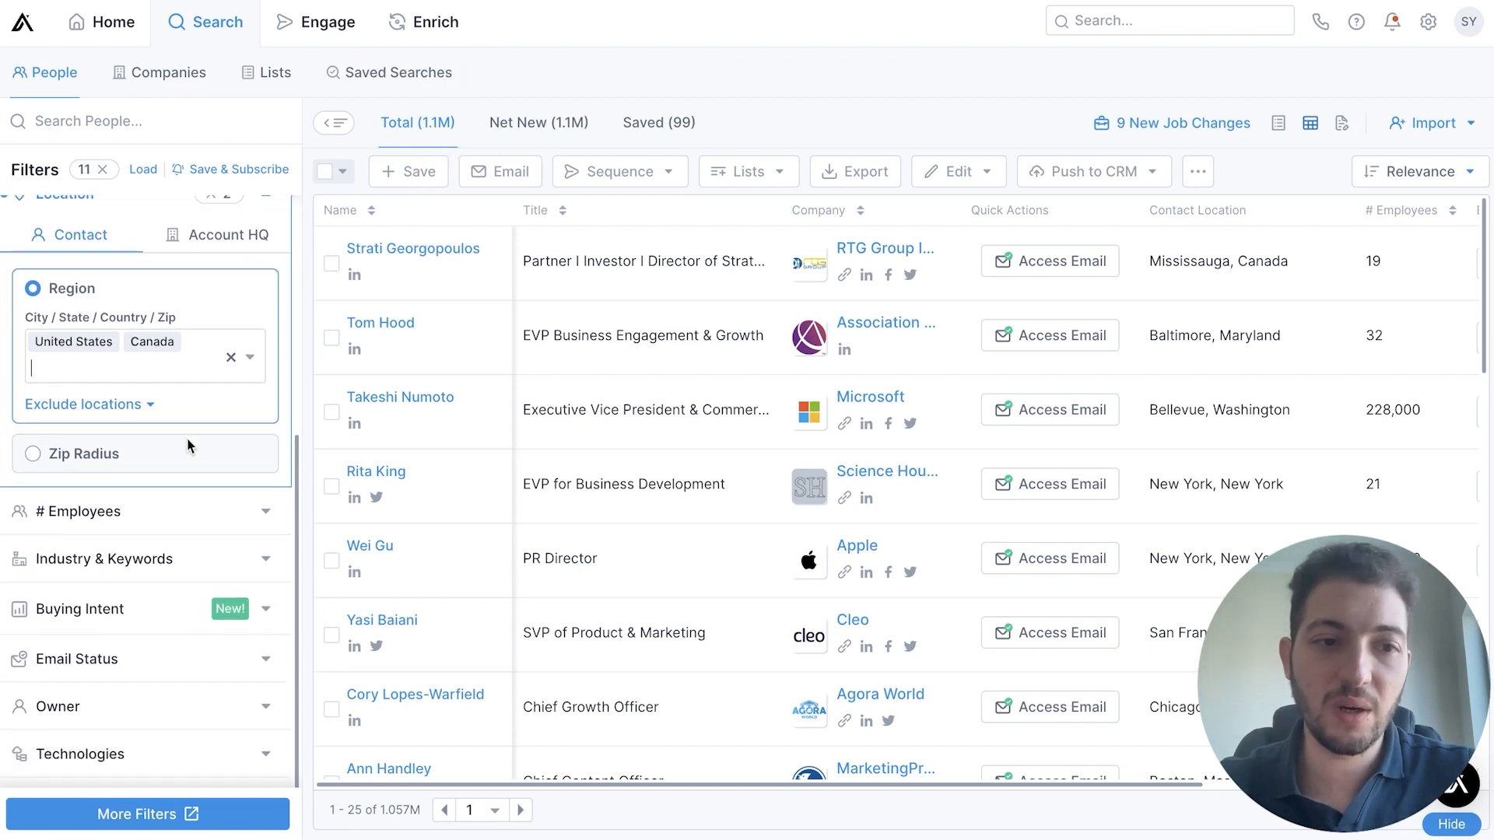
pyautogui.scroll(-1, 177, 466)
pyautogui.scroll(-1, 147, 484)
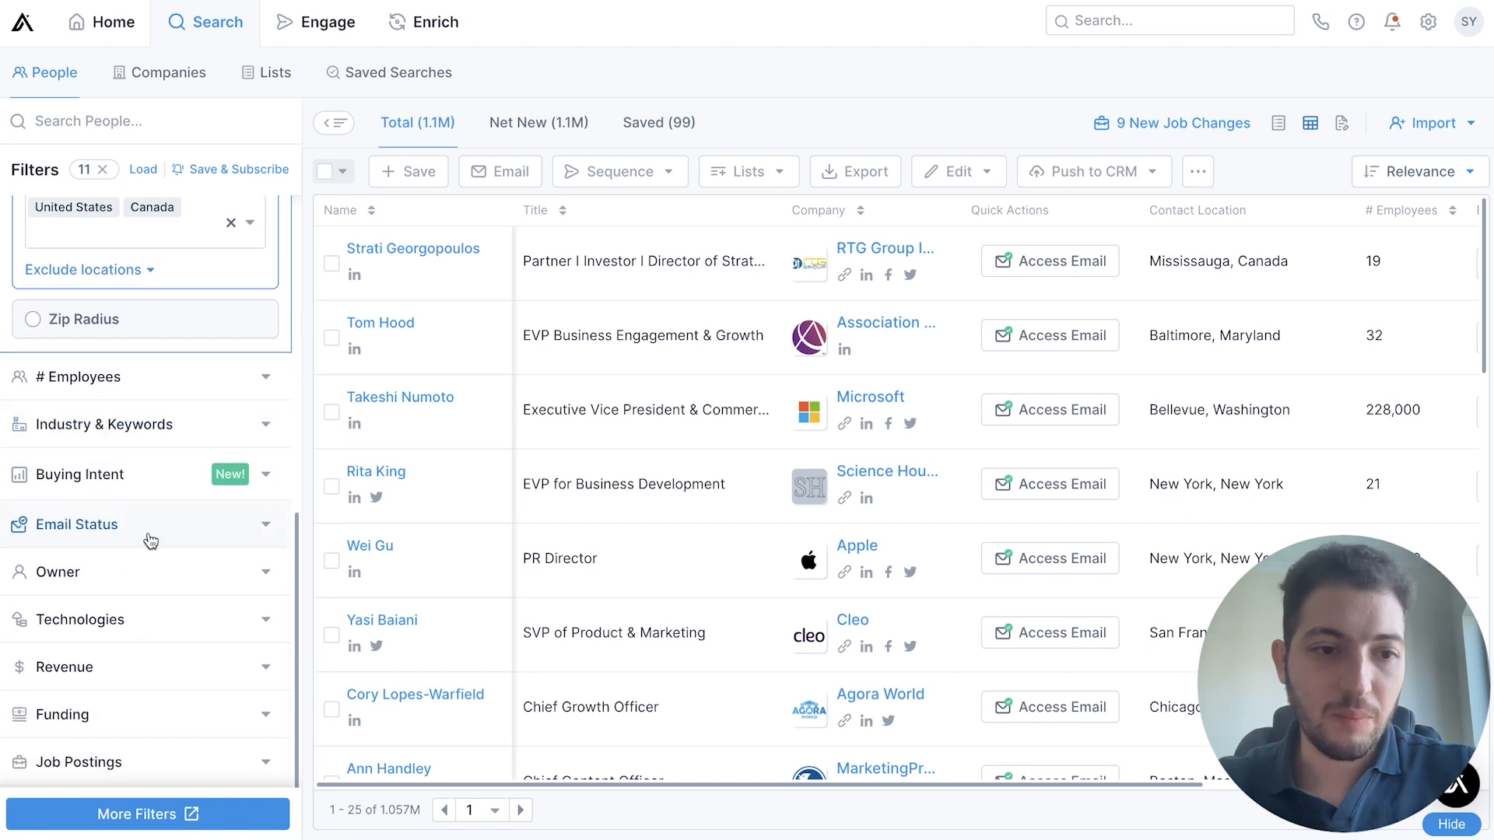
pyautogui.click(147, 534)
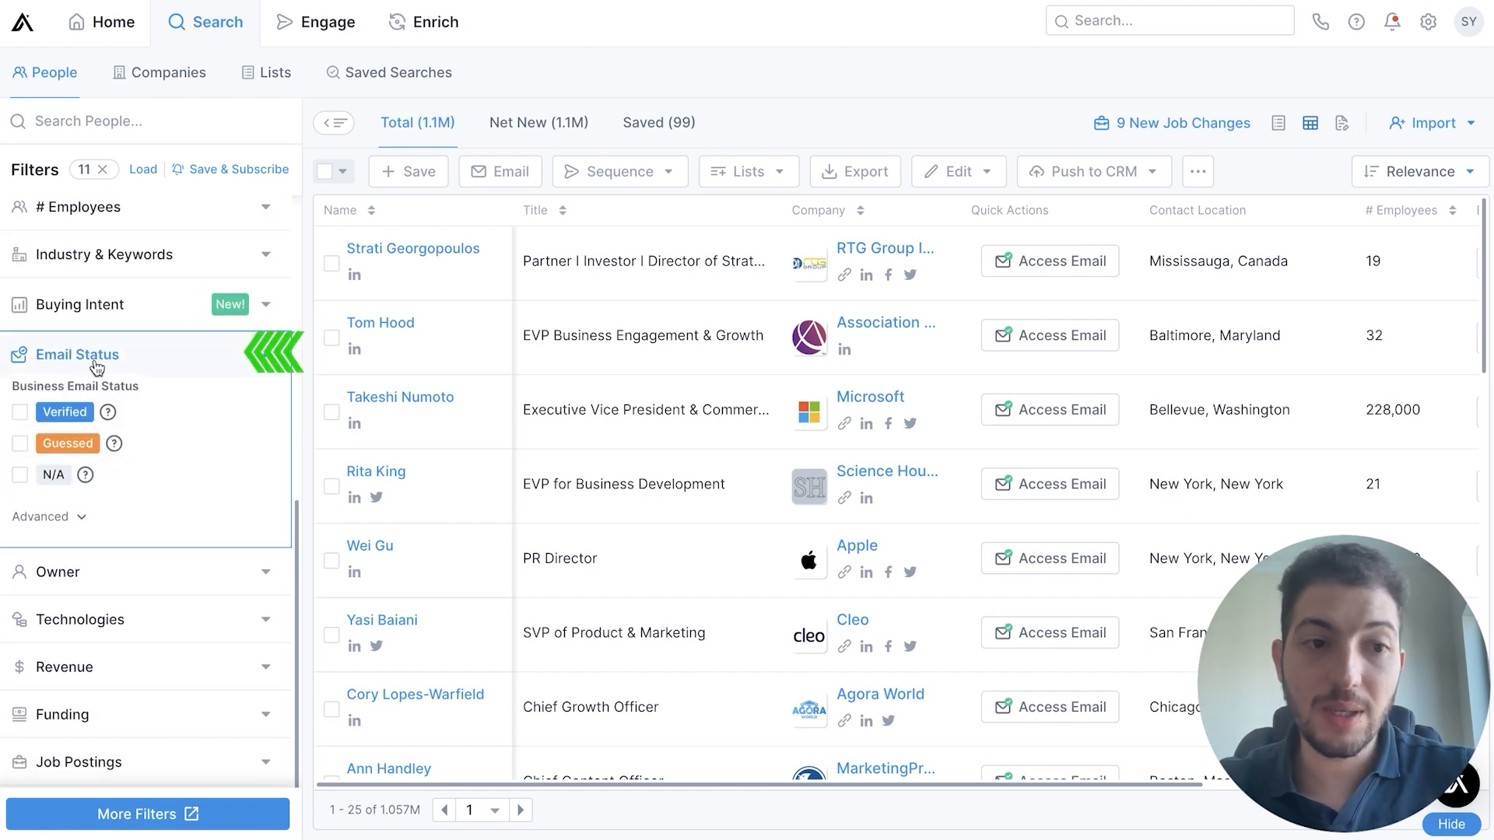
pyautogui.click(20, 414)
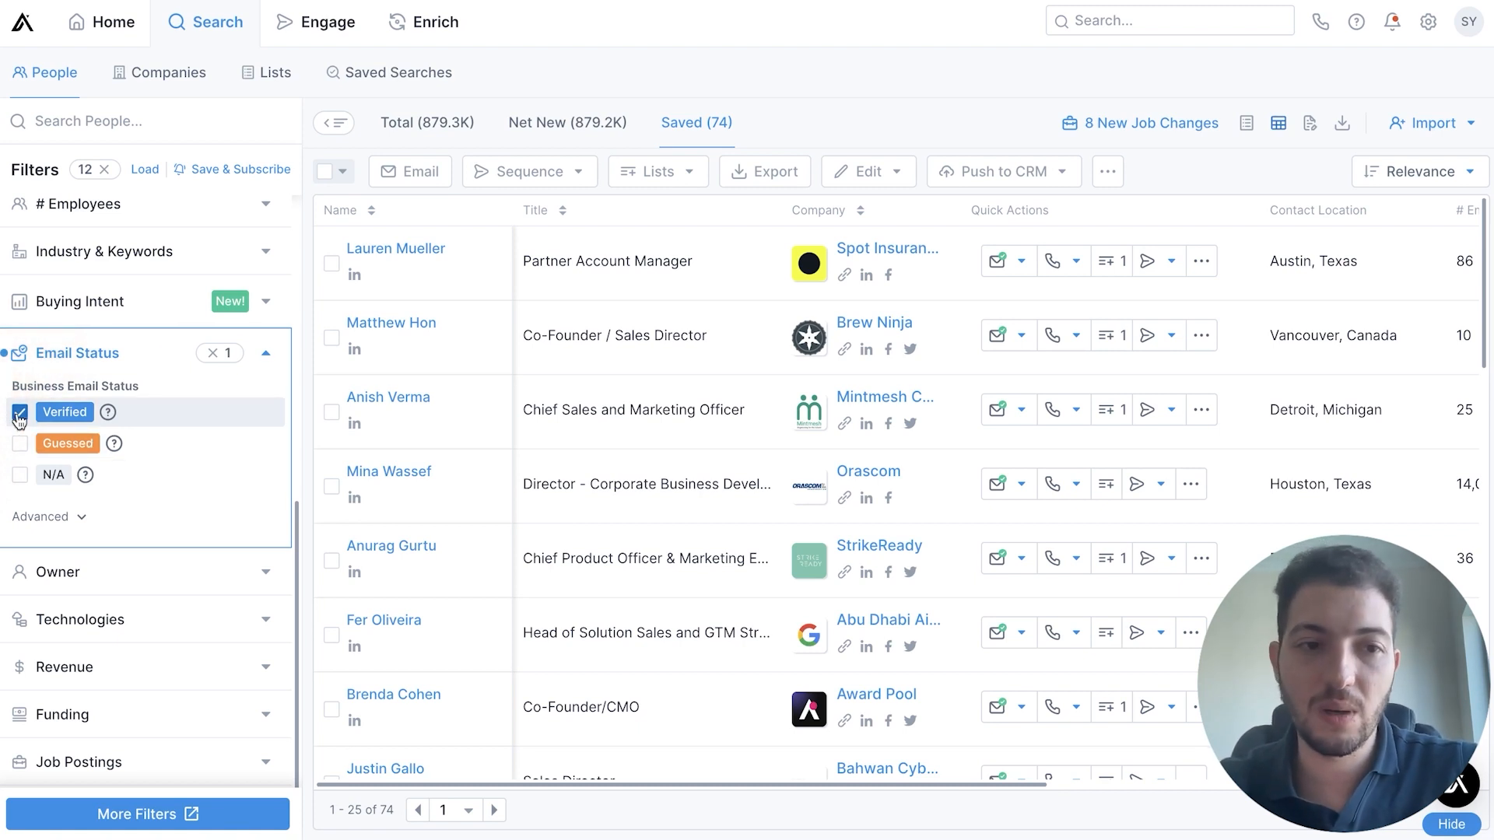
pyautogui.click(130, 352)
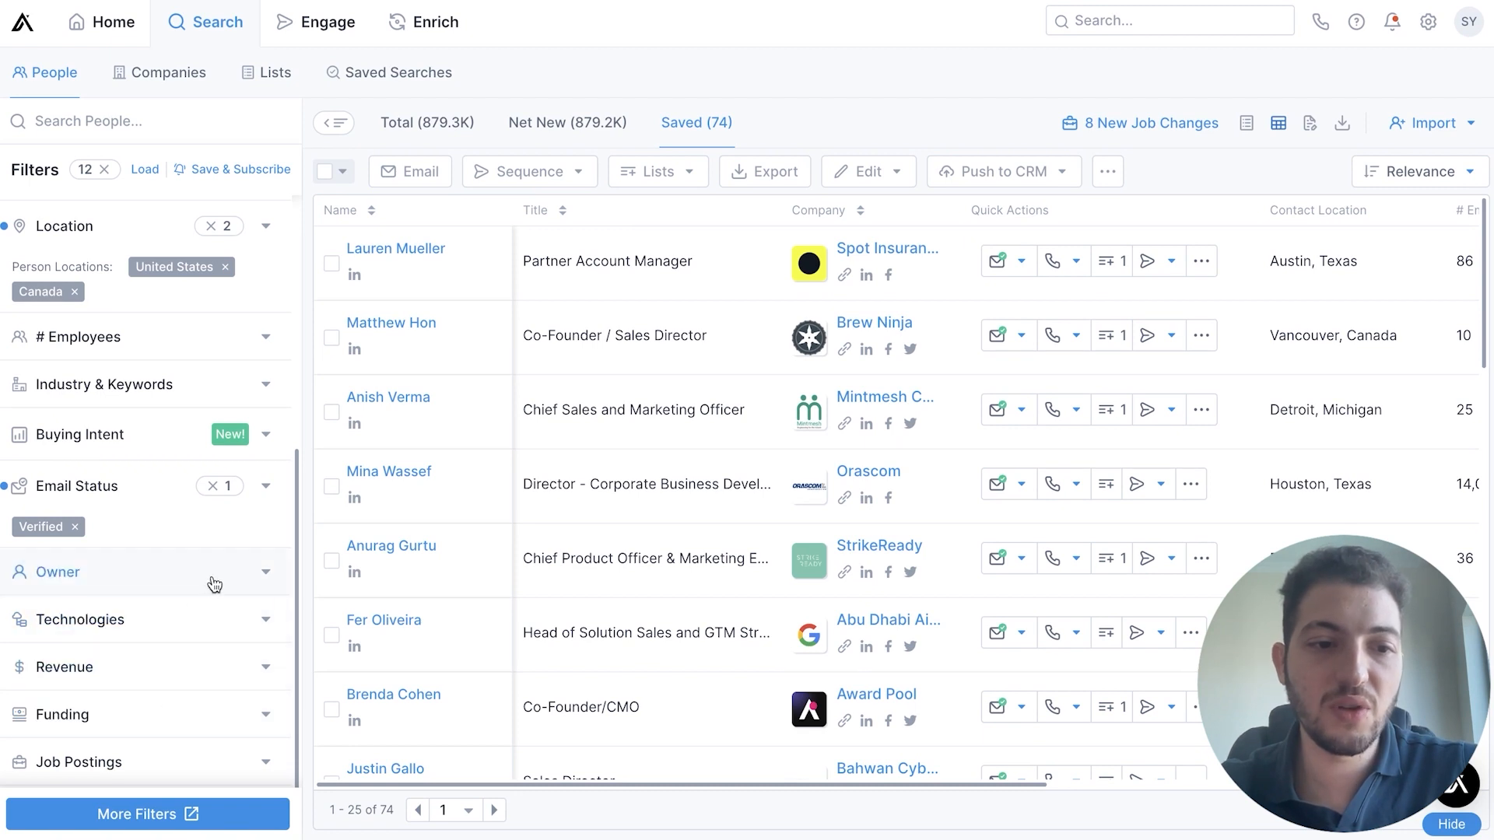
# Switch to the company search, accept that the people-only filters are not applied, and clear the remaining filter
pyautogui.scroll(5, 156, 647)
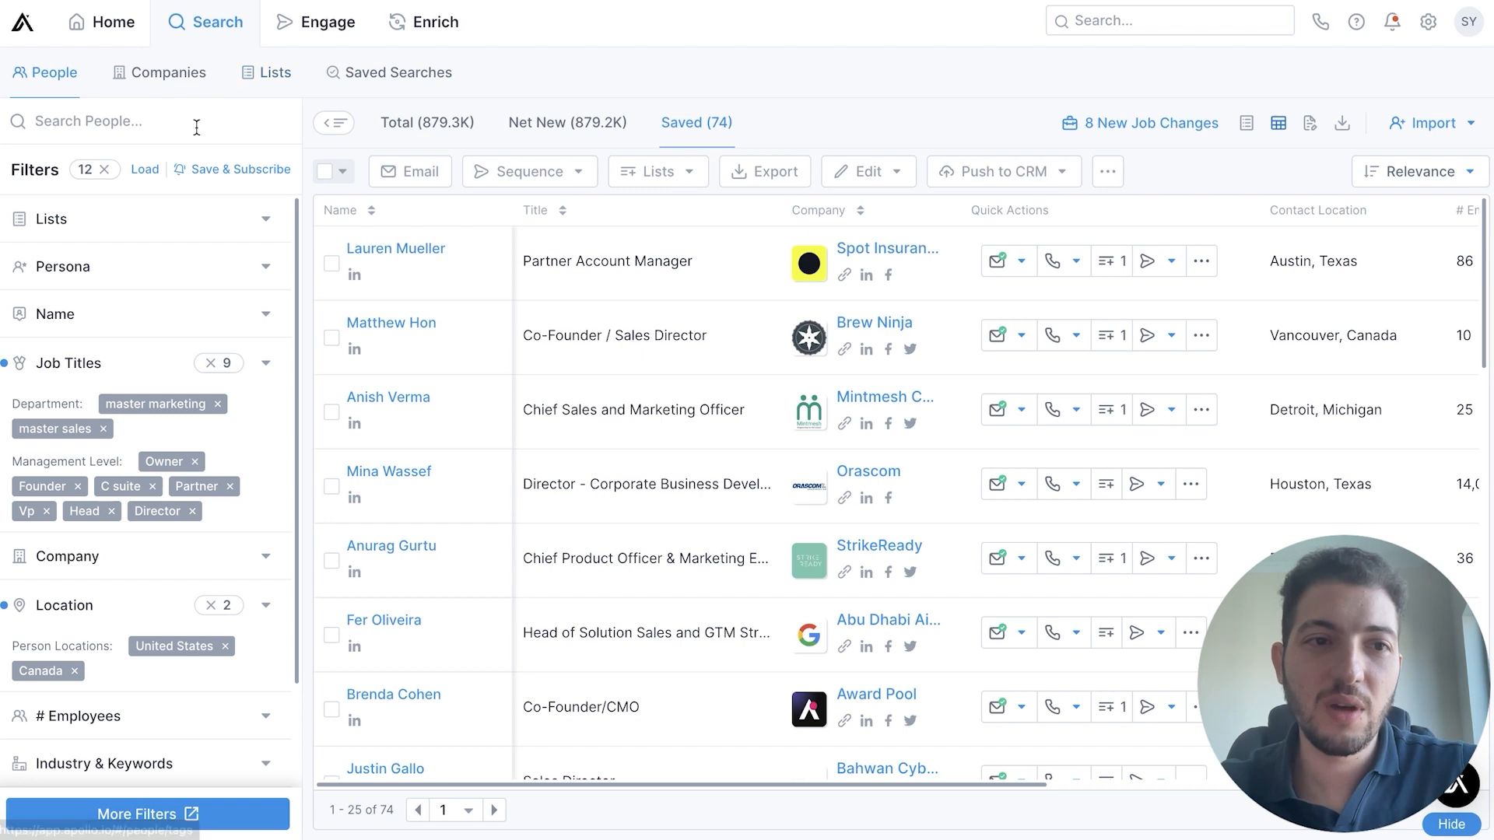
pyautogui.click(150, 81)
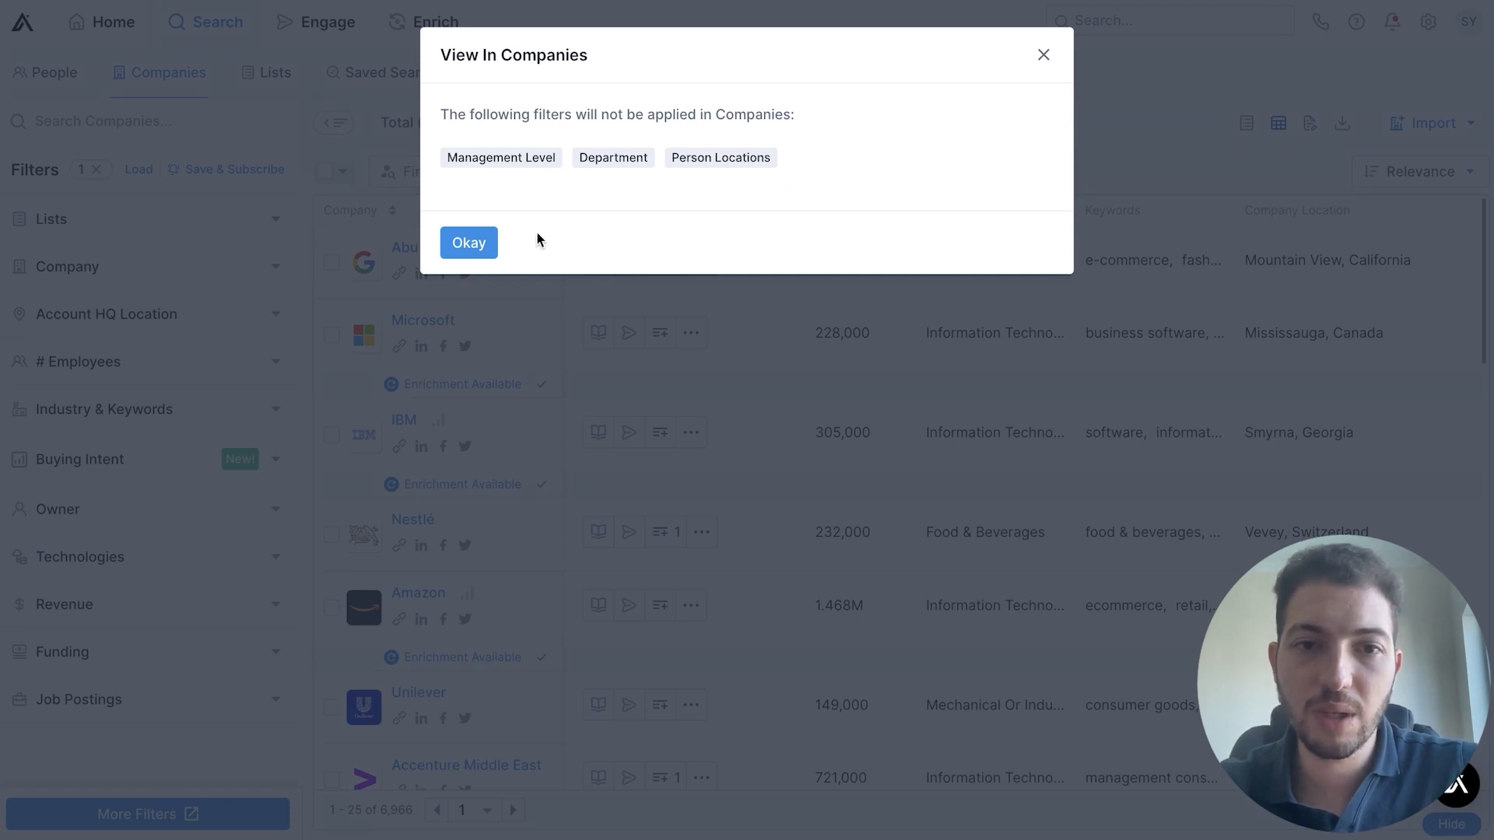
pyautogui.click(482, 252)
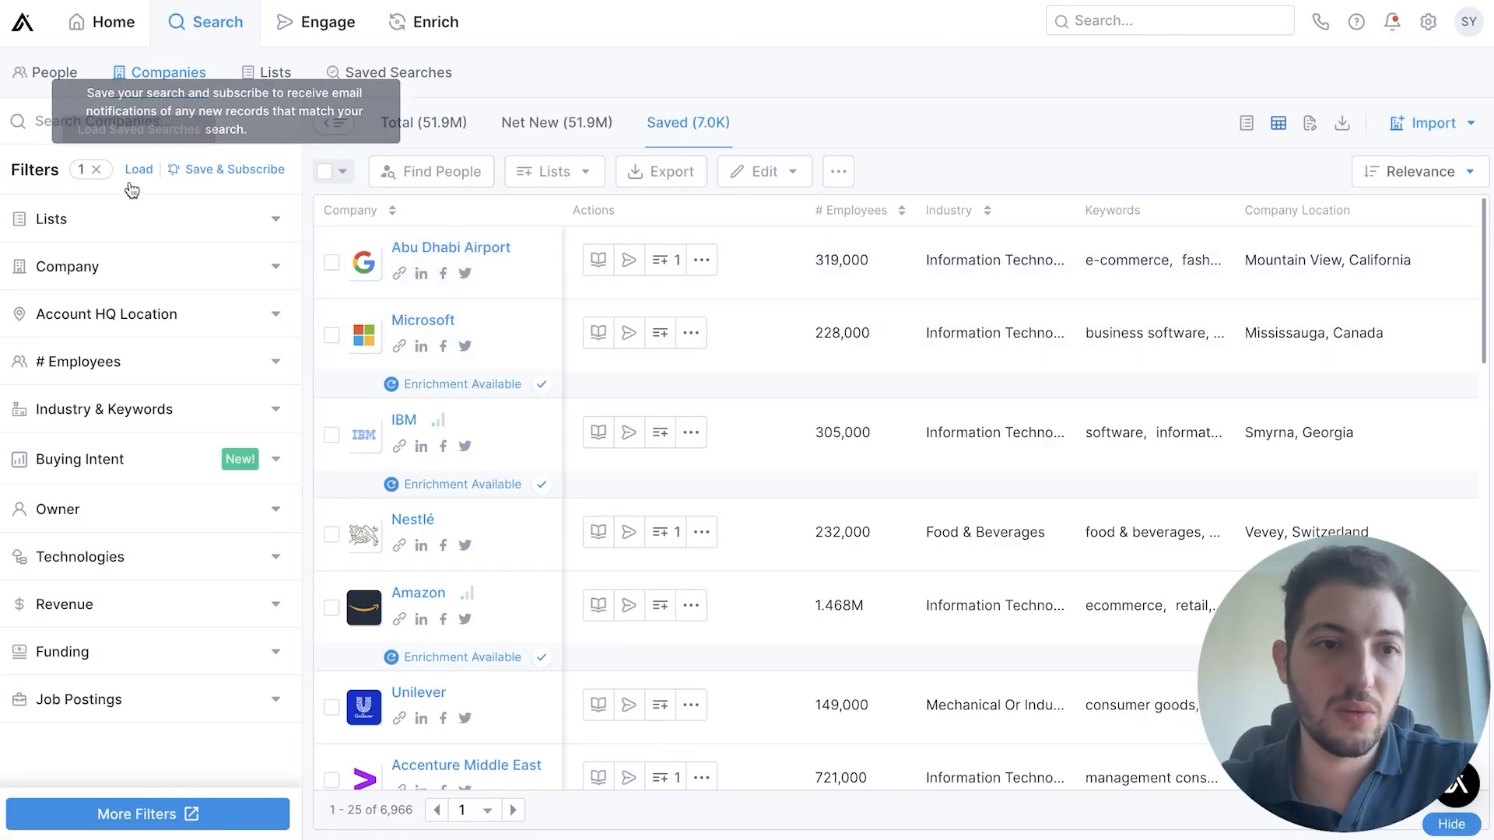
pyautogui.click(105, 174)
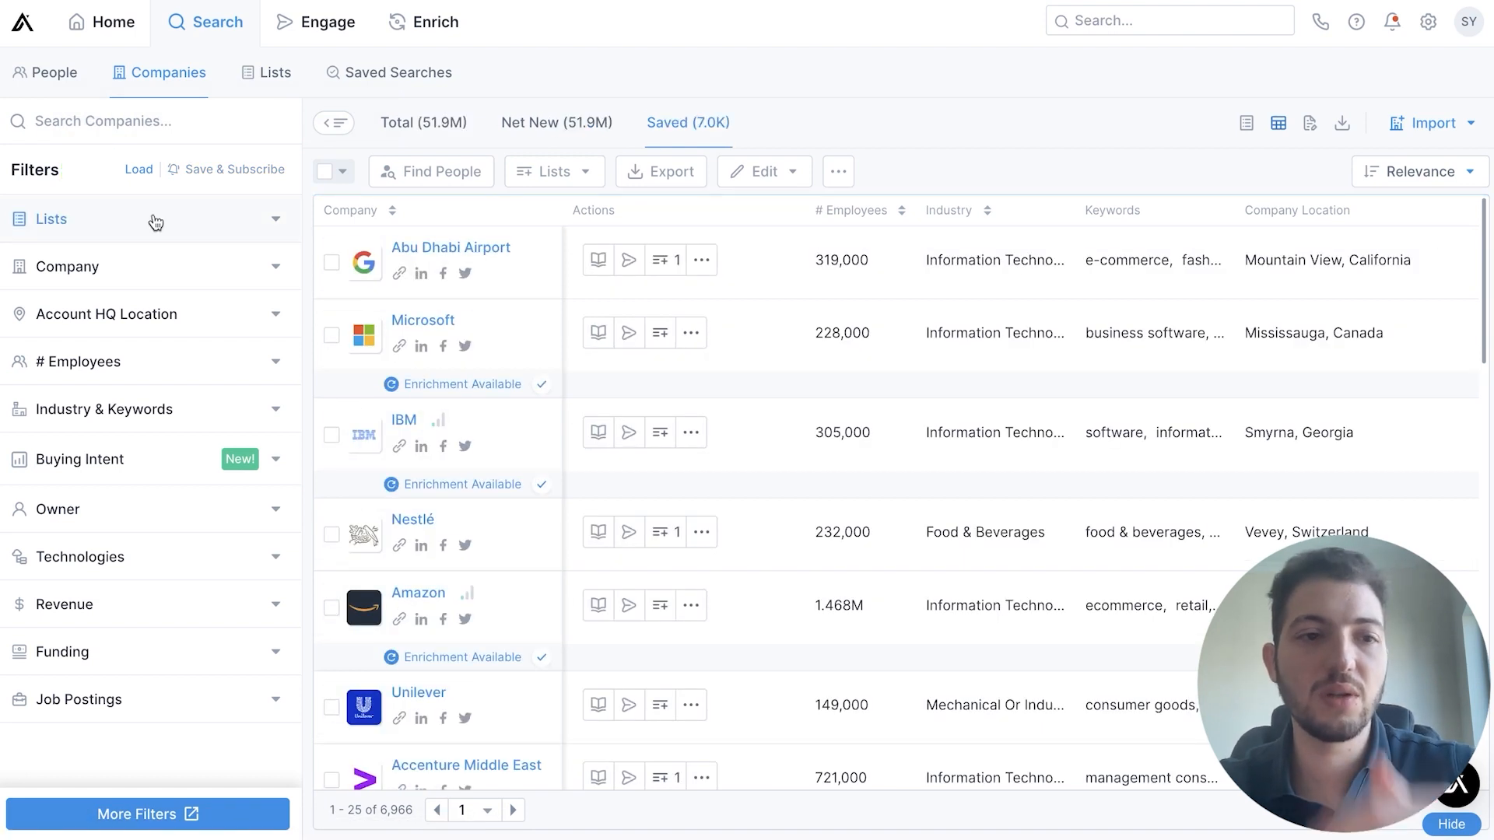
# Filter companies by account HQ location, adding the regions United States and Canada
pyautogui.click(210, 322)
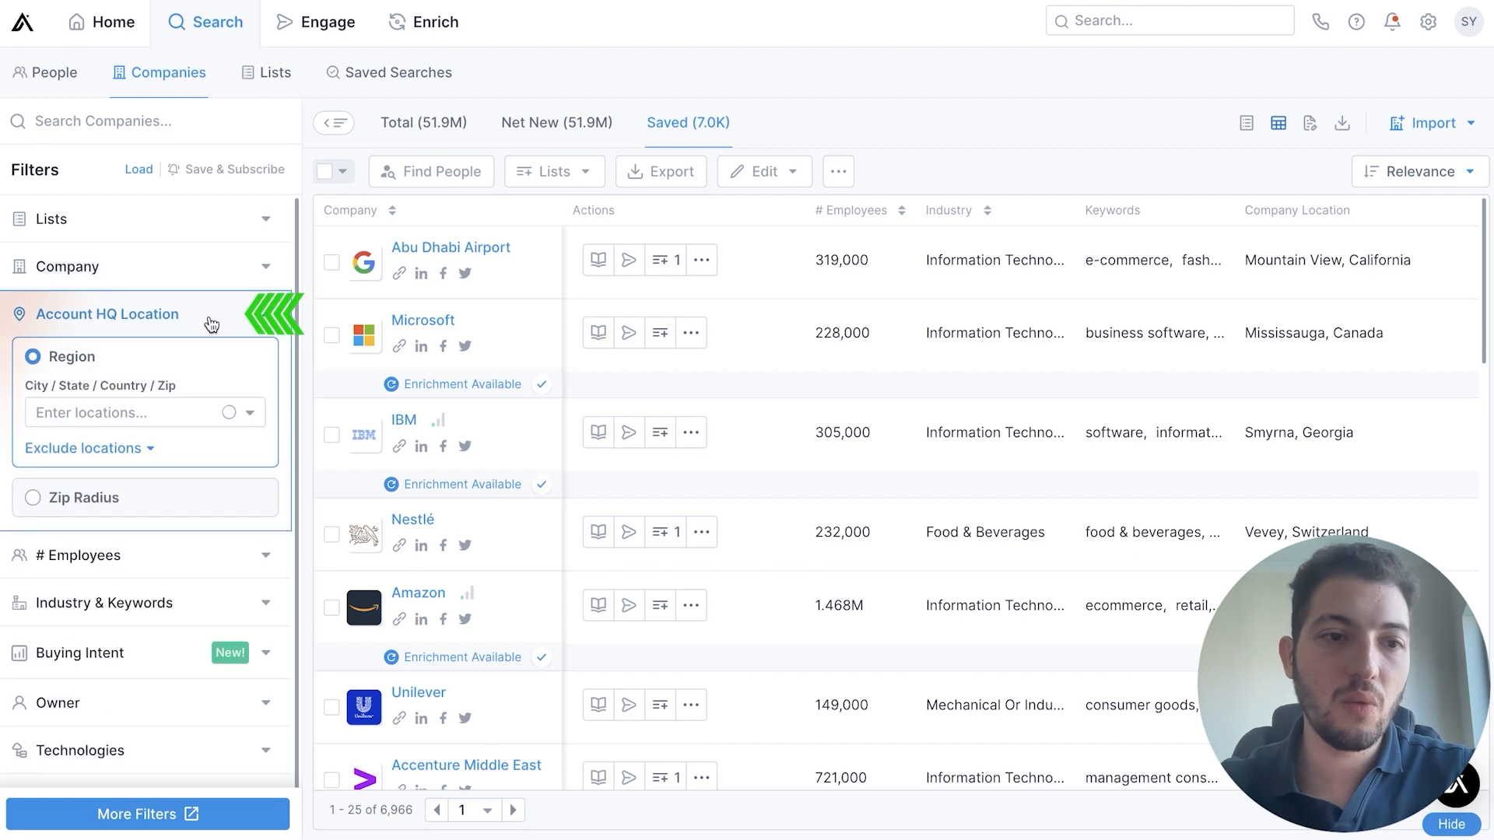
pyautogui.click(169, 410)
pyautogui.write('st')
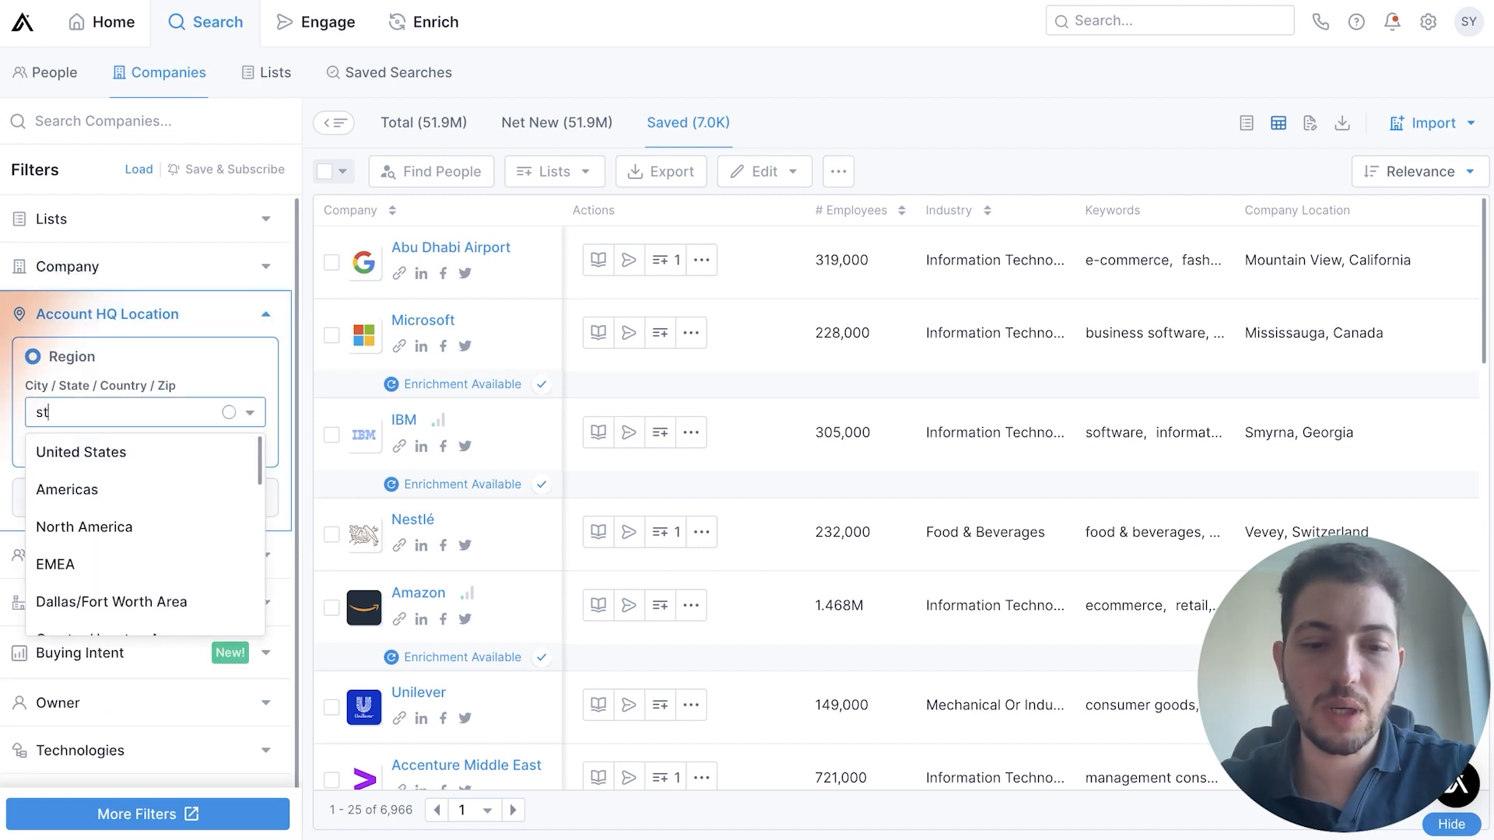
pyautogui.write('a')
pyautogui.press('BackSpace')
pyautogui.press('BackSpace')
pyautogui.press('BackSpace')
pyautogui.write('united')
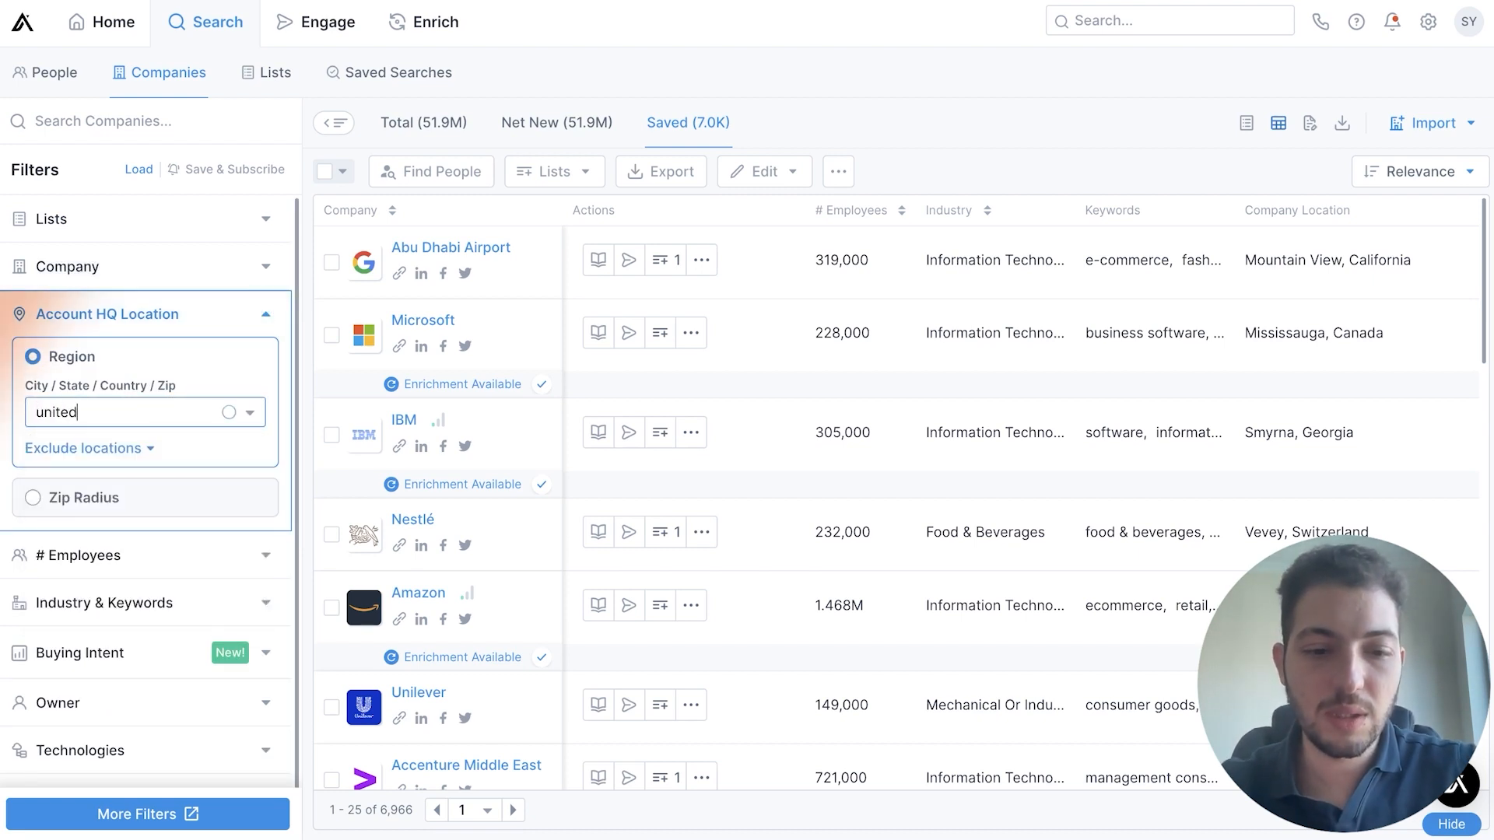
pyautogui.write(' states')
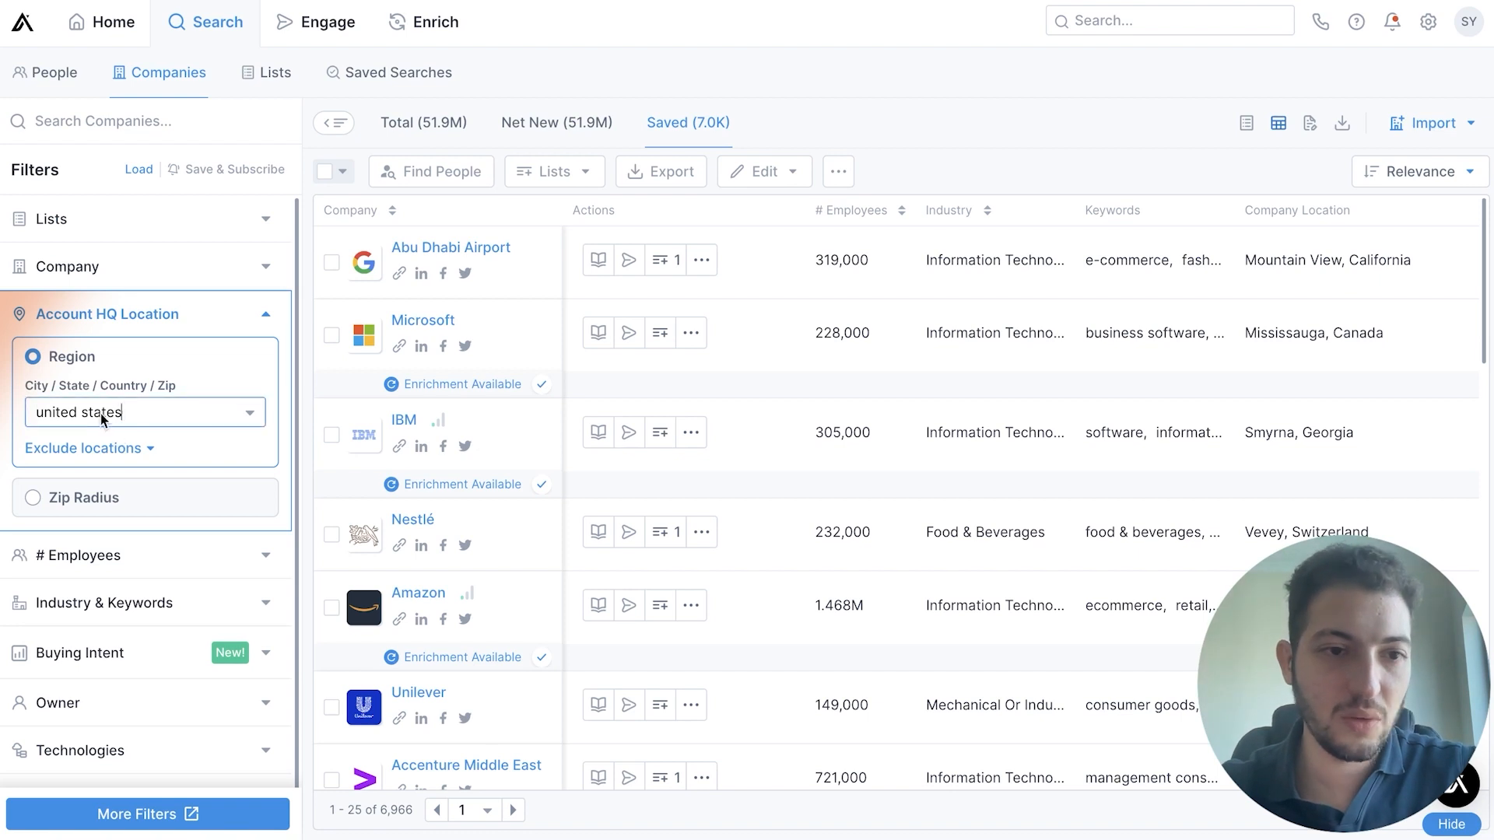
pyautogui.click(143, 422)
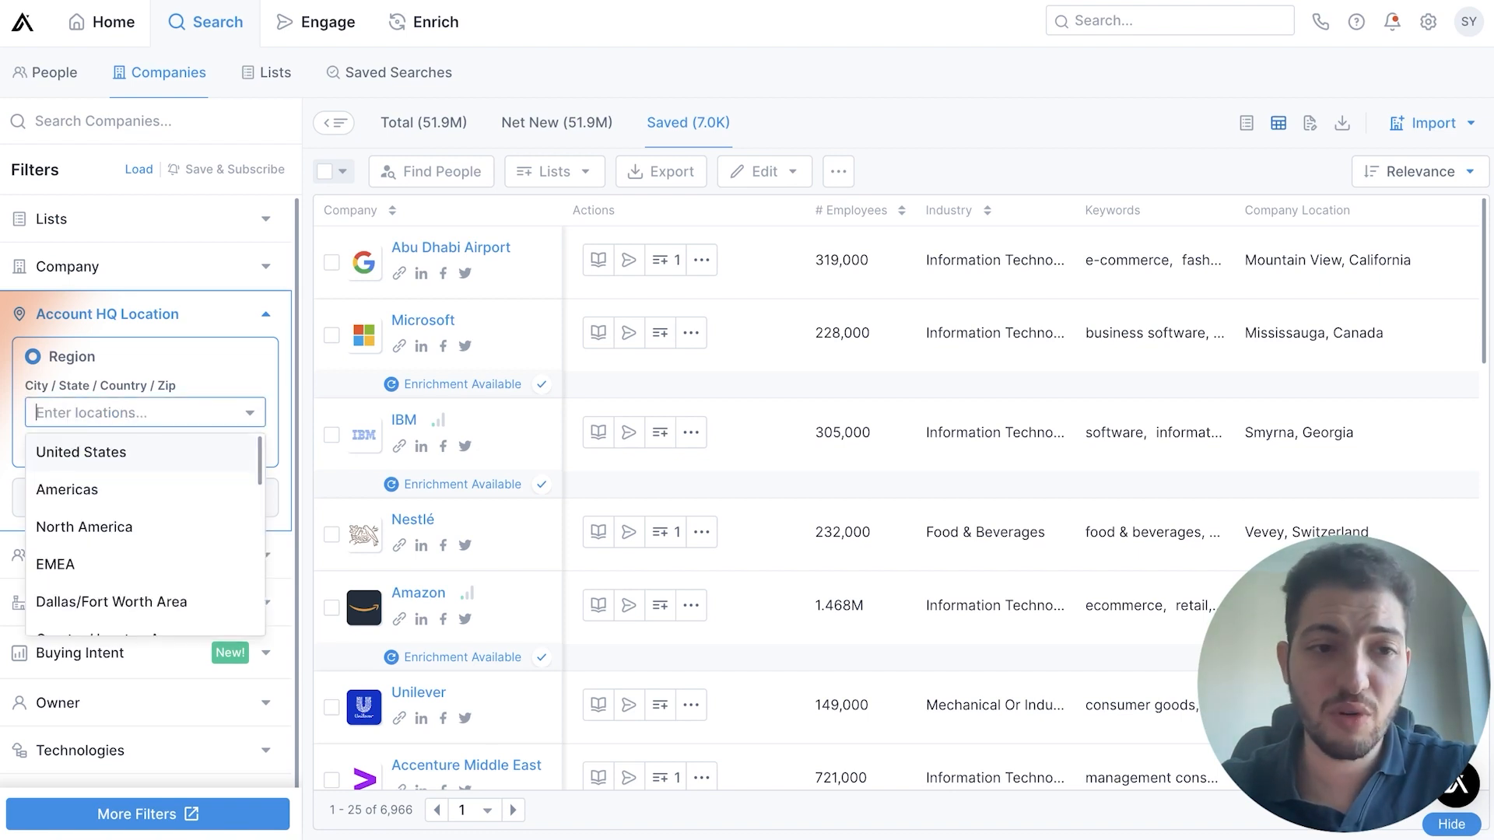
pyautogui.click(148, 467)
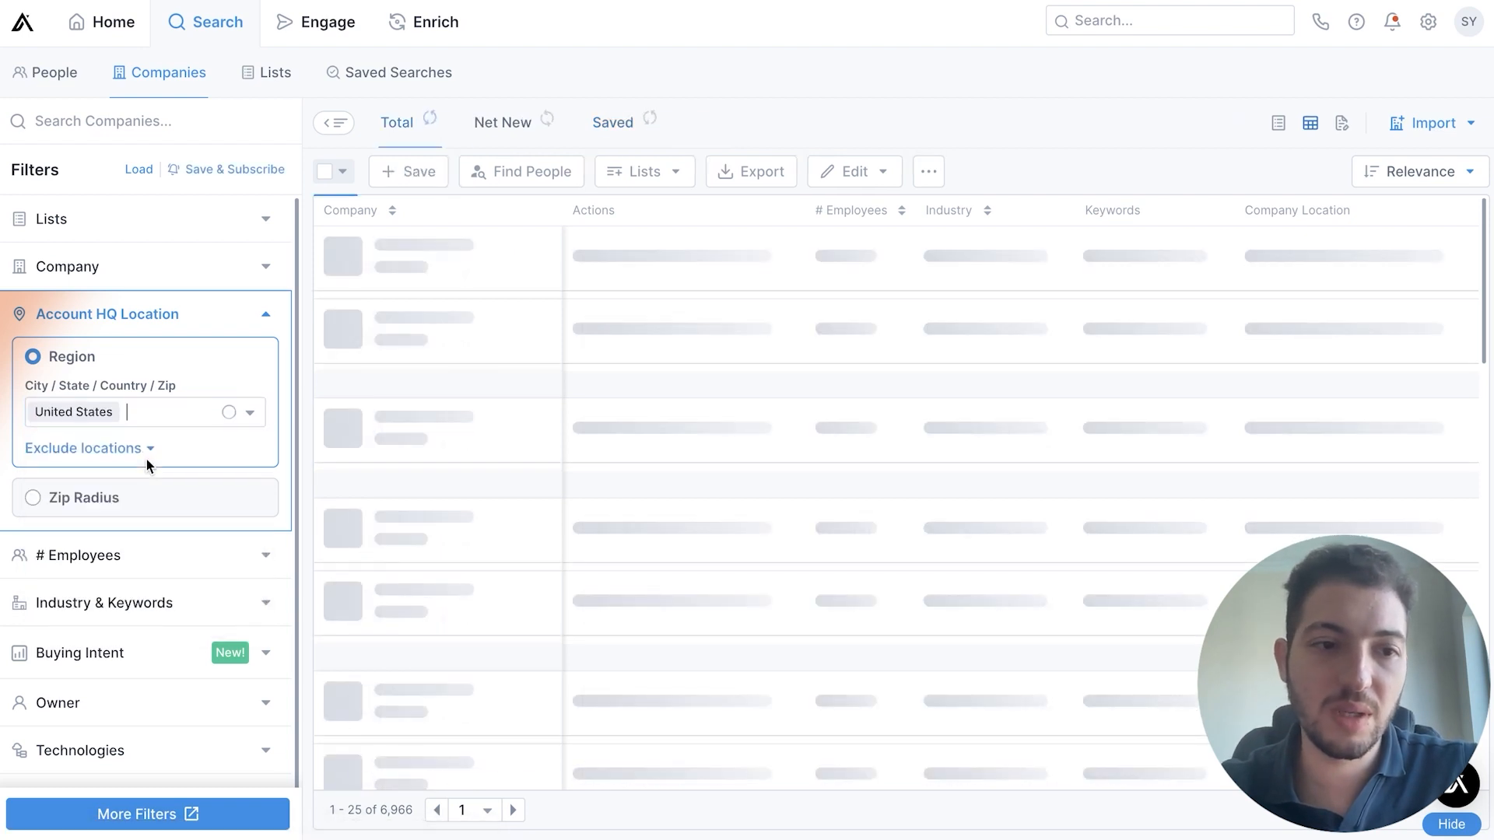
pyautogui.write('cana')
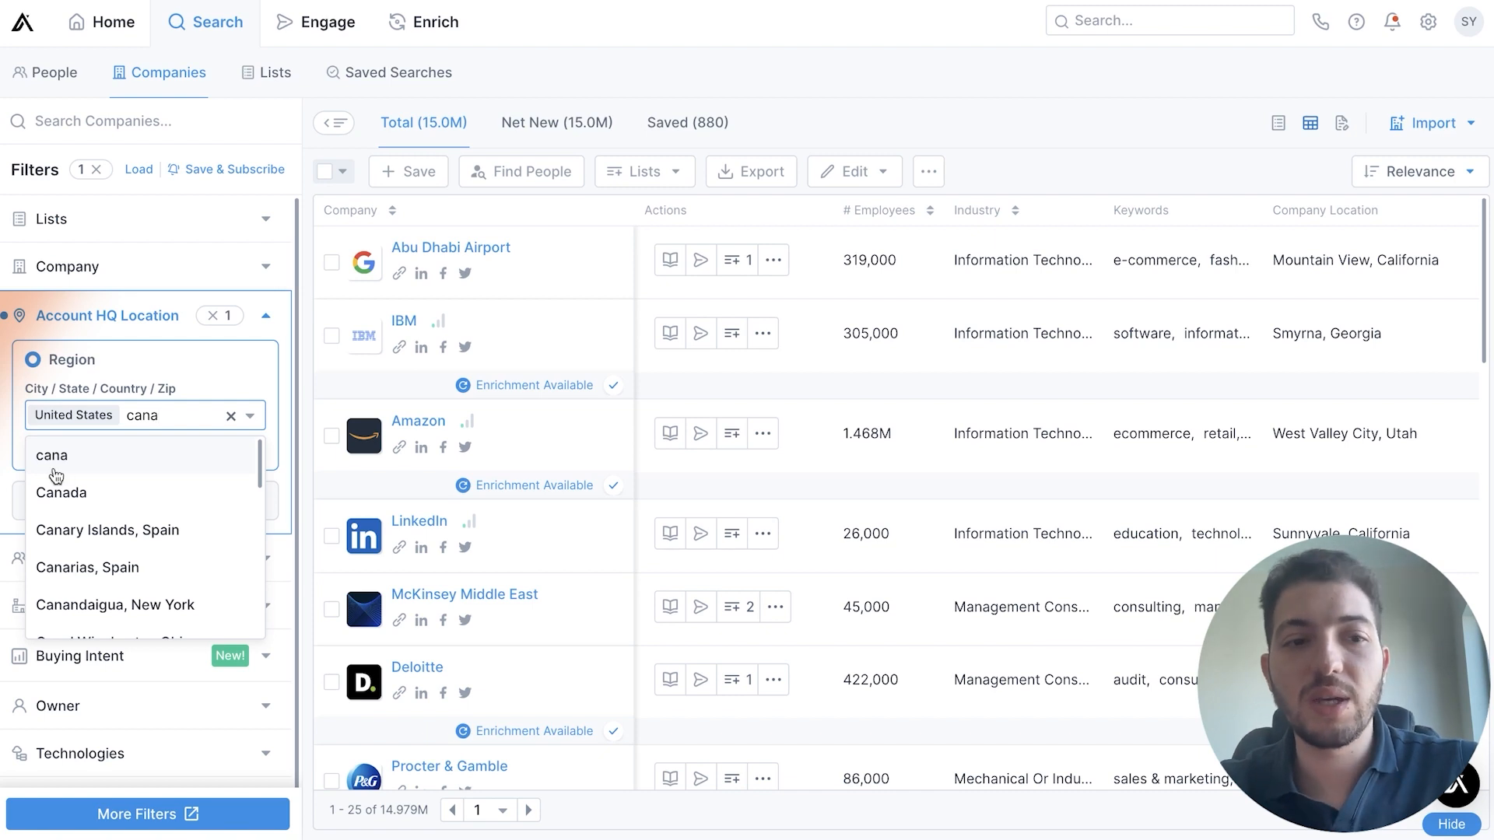
pyautogui.click(133, 493)
# Filter companies by number of employees, selecting the ranges 1-10, 11-20, 21-50 and 51-100, and collapse that filter
pyautogui.scroll(-2, 148, 482)
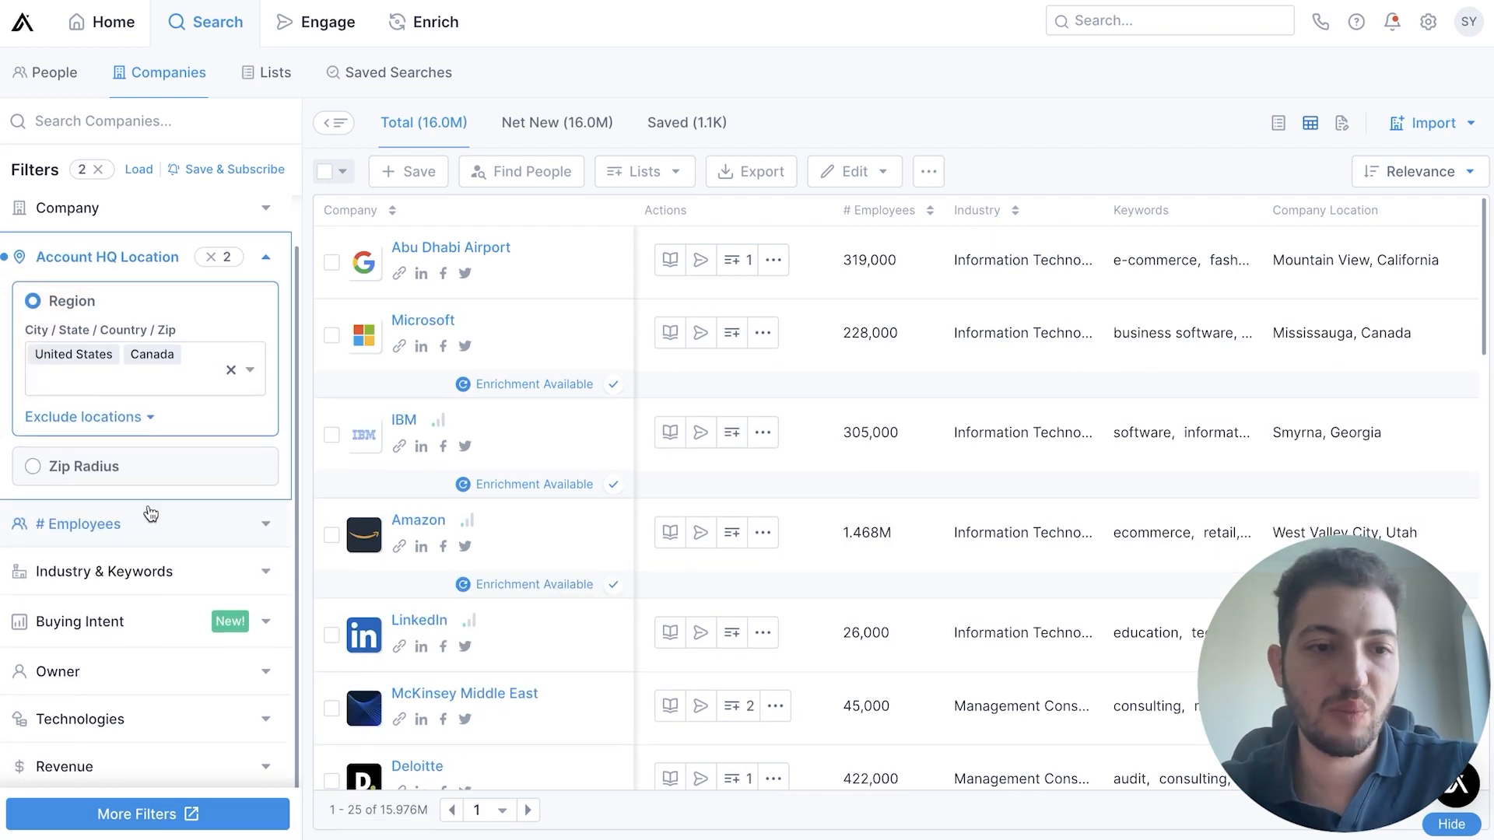
pyautogui.click(151, 511)
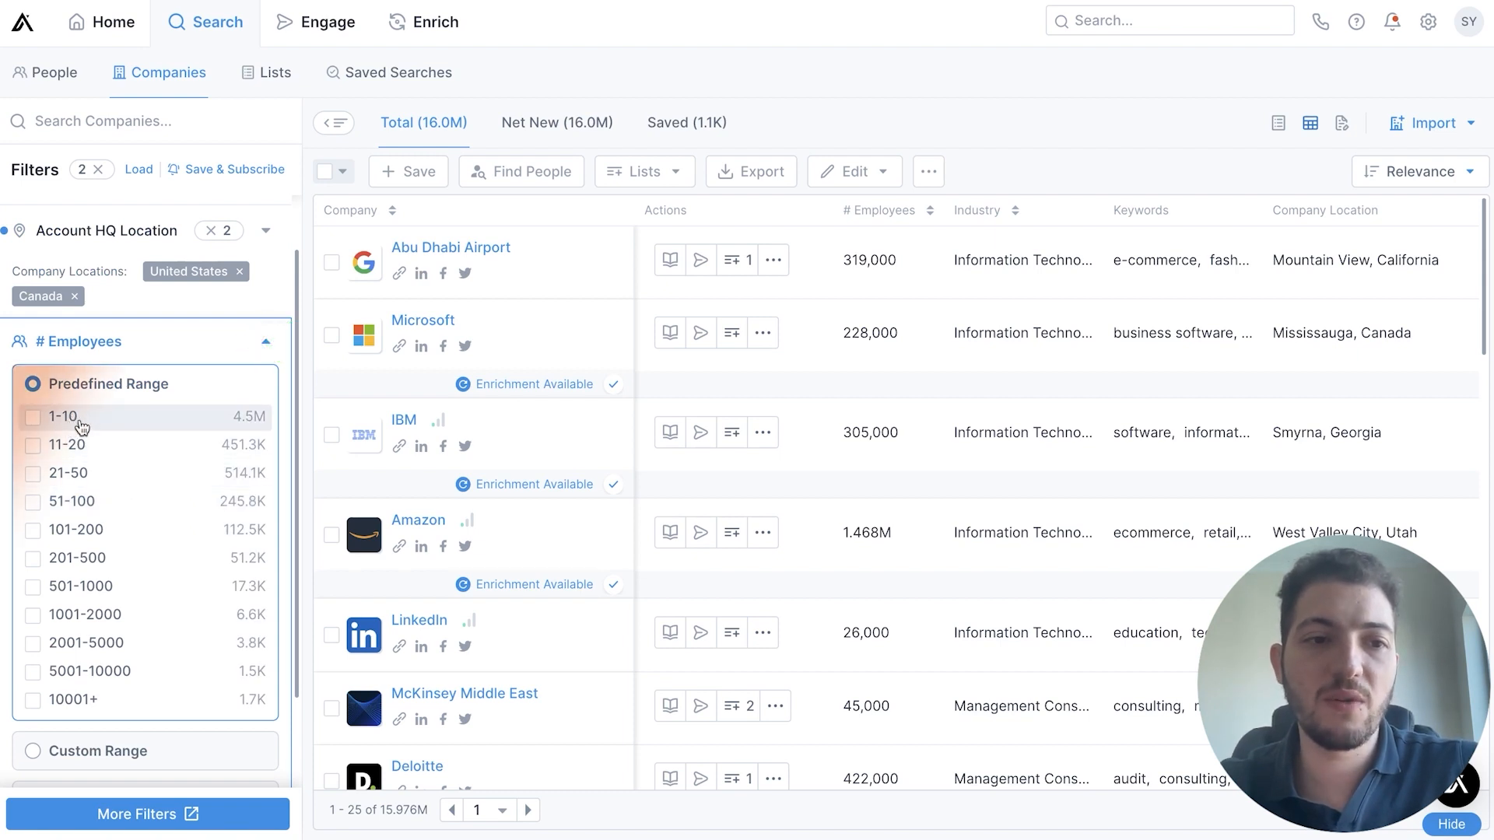
pyautogui.click(102, 426)
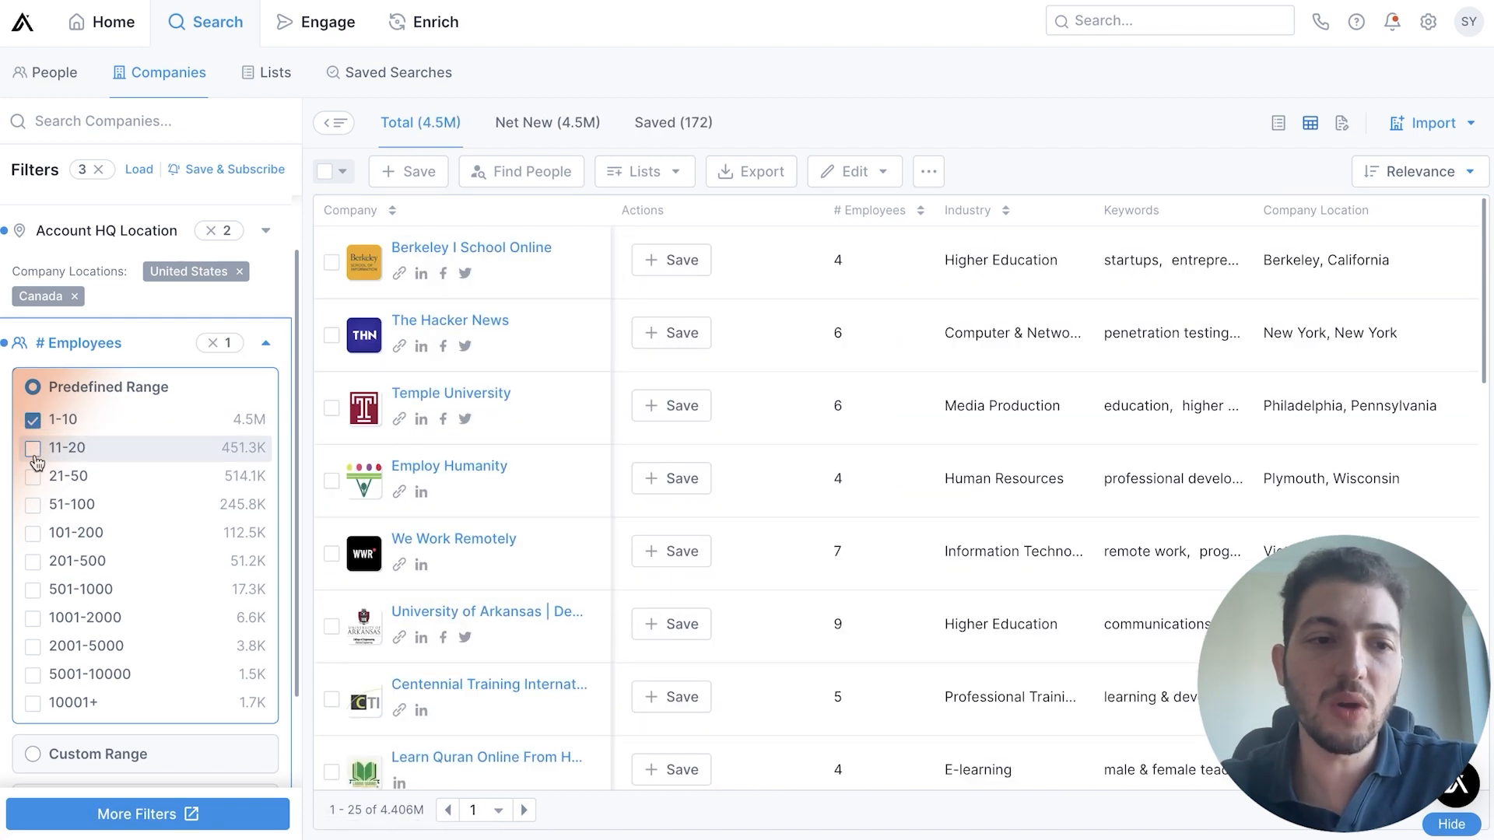
pyautogui.click(34, 451)
pyautogui.click(34, 480)
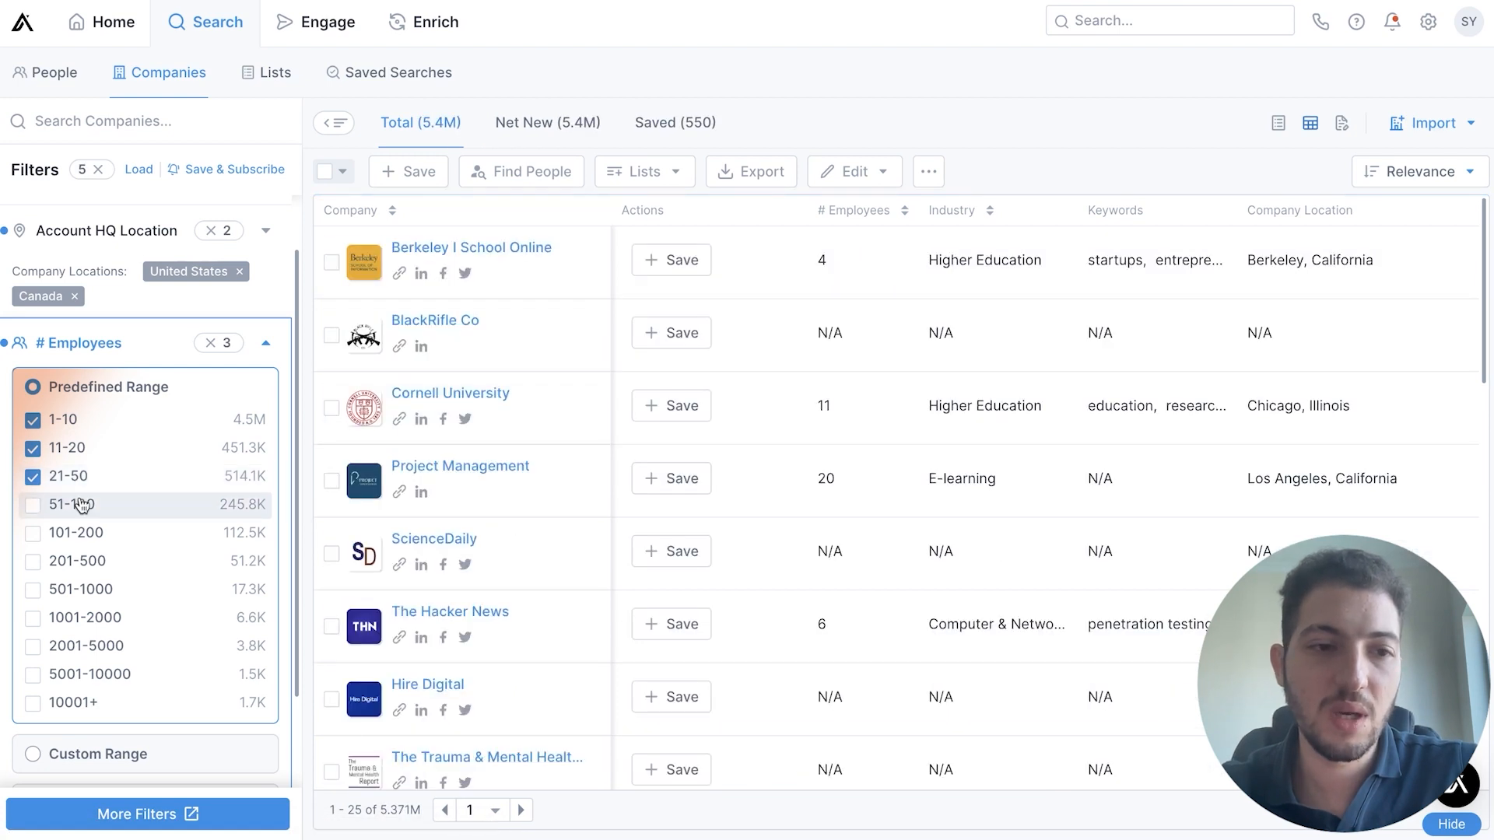
pyautogui.click(34, 505)
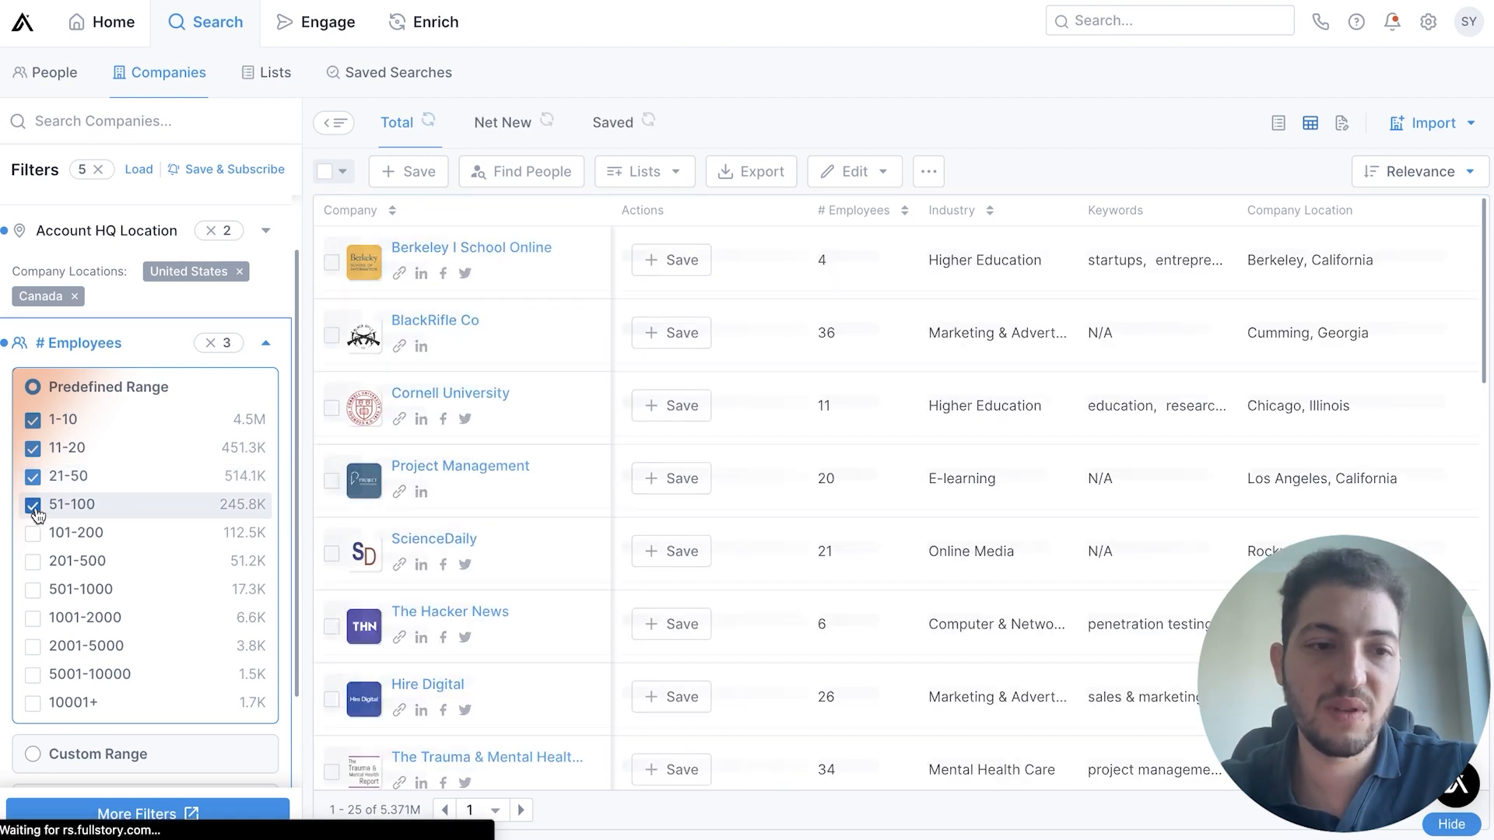
pyautogui.click(151, 352)
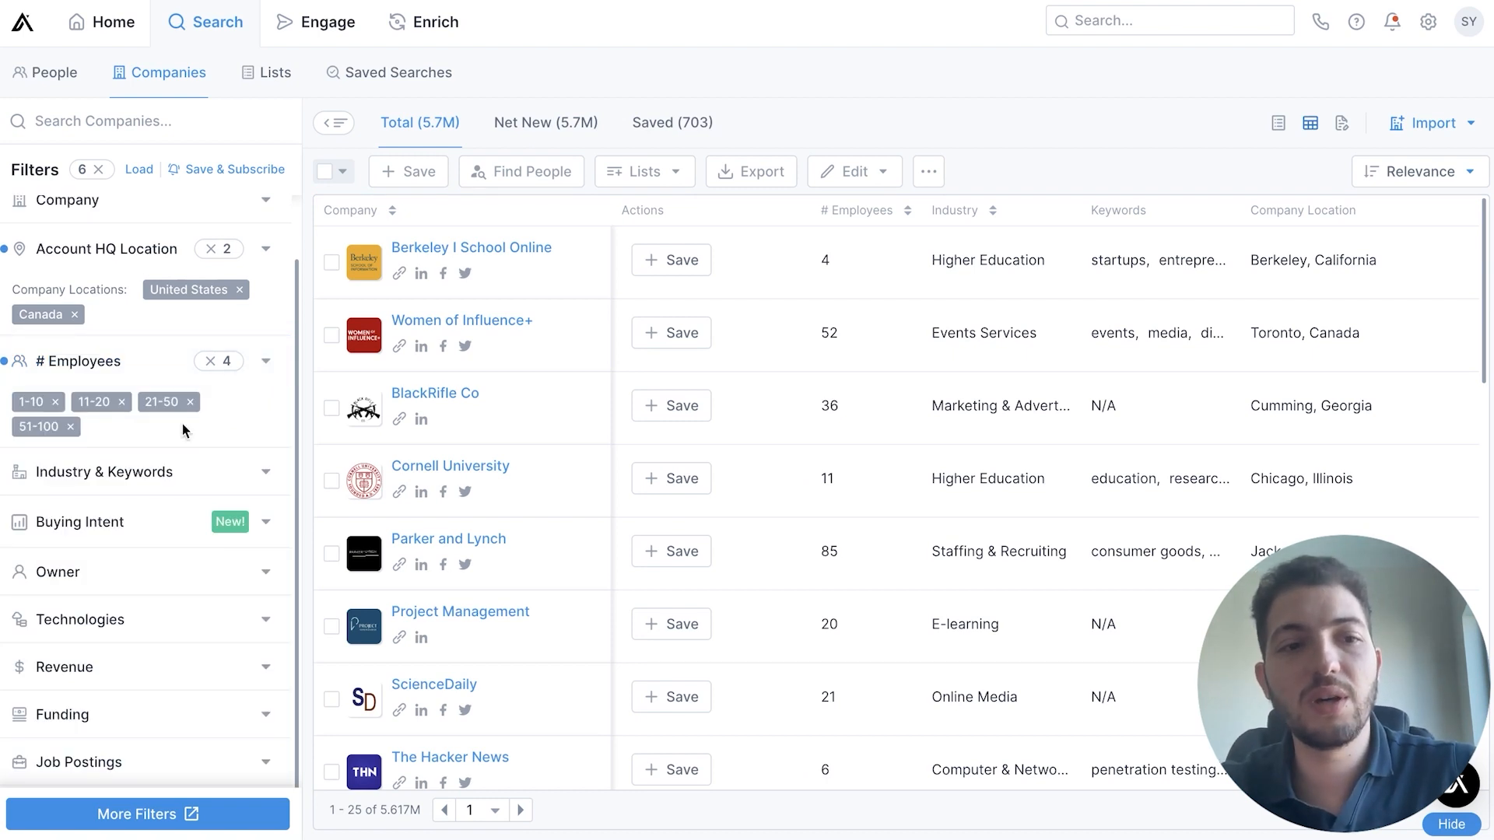
# Filter companies by industry, adding information technology and services, computer software and program development
pyautogui.click(208, 471)
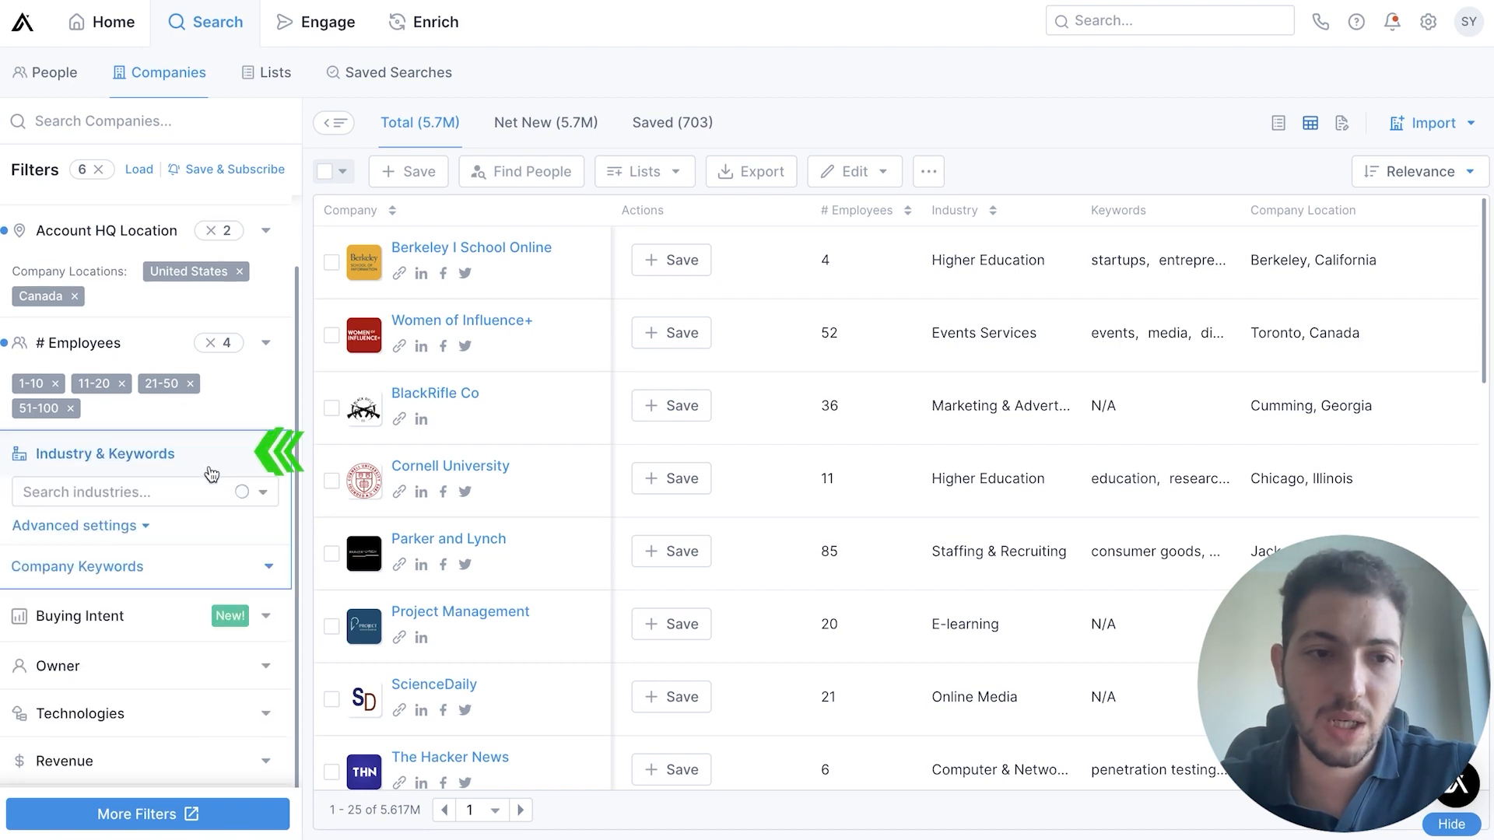
pyautogui.click(154, 492)
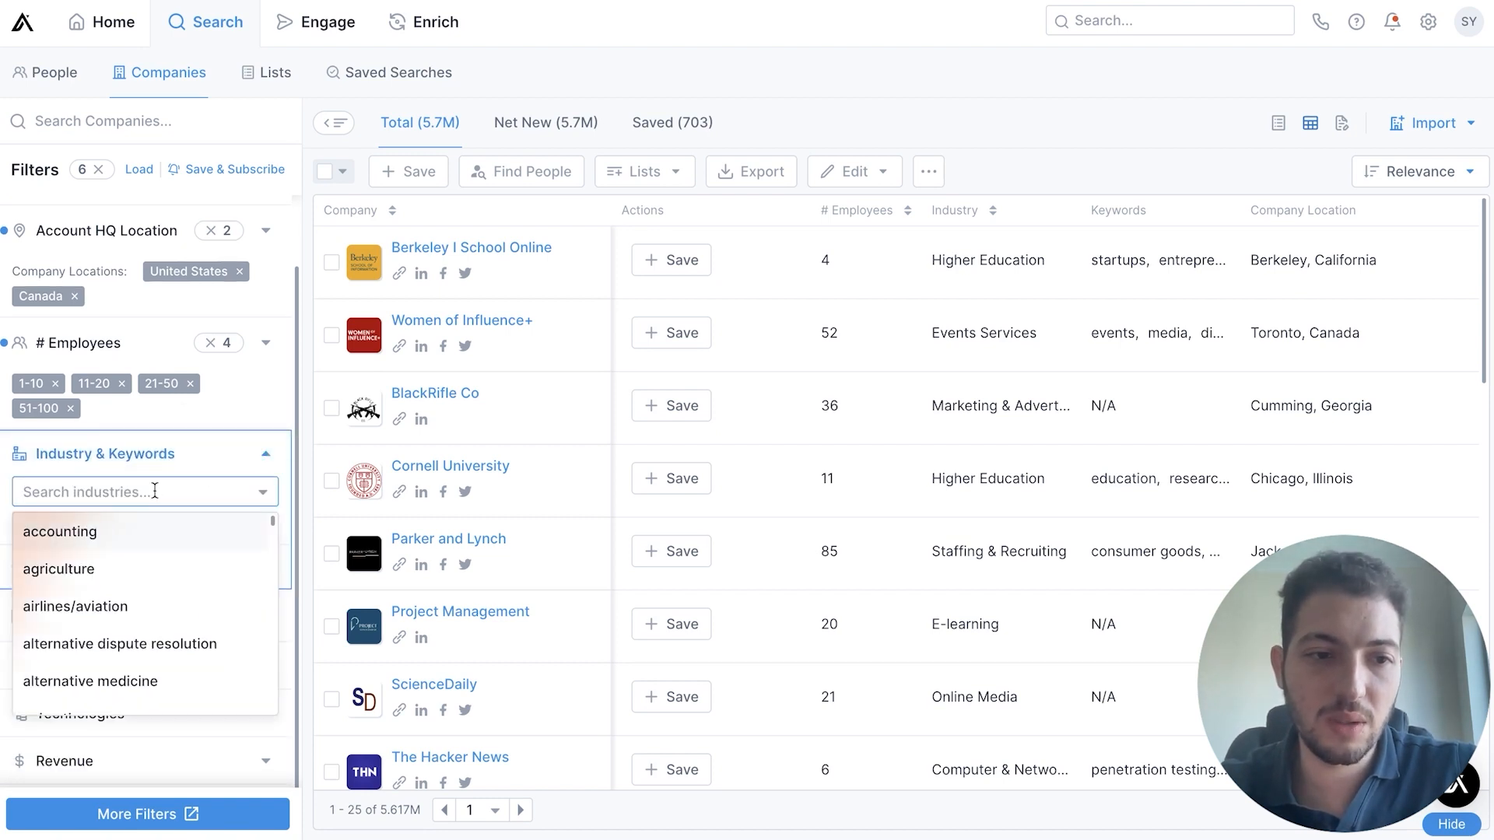
pyautogui.write('techno')
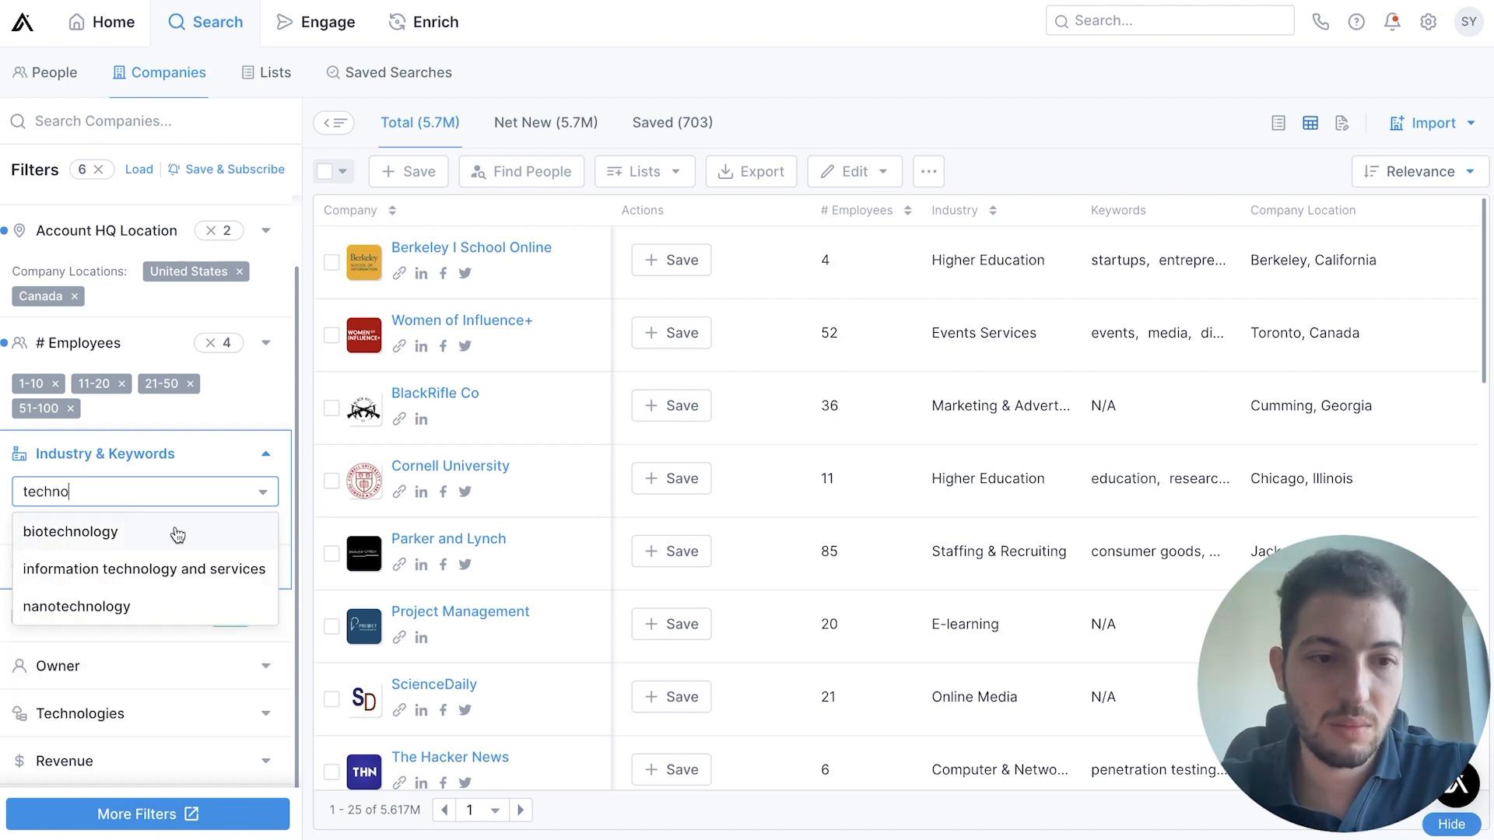
pyautogui.click(163, 567)
pyautogui.write('sof')
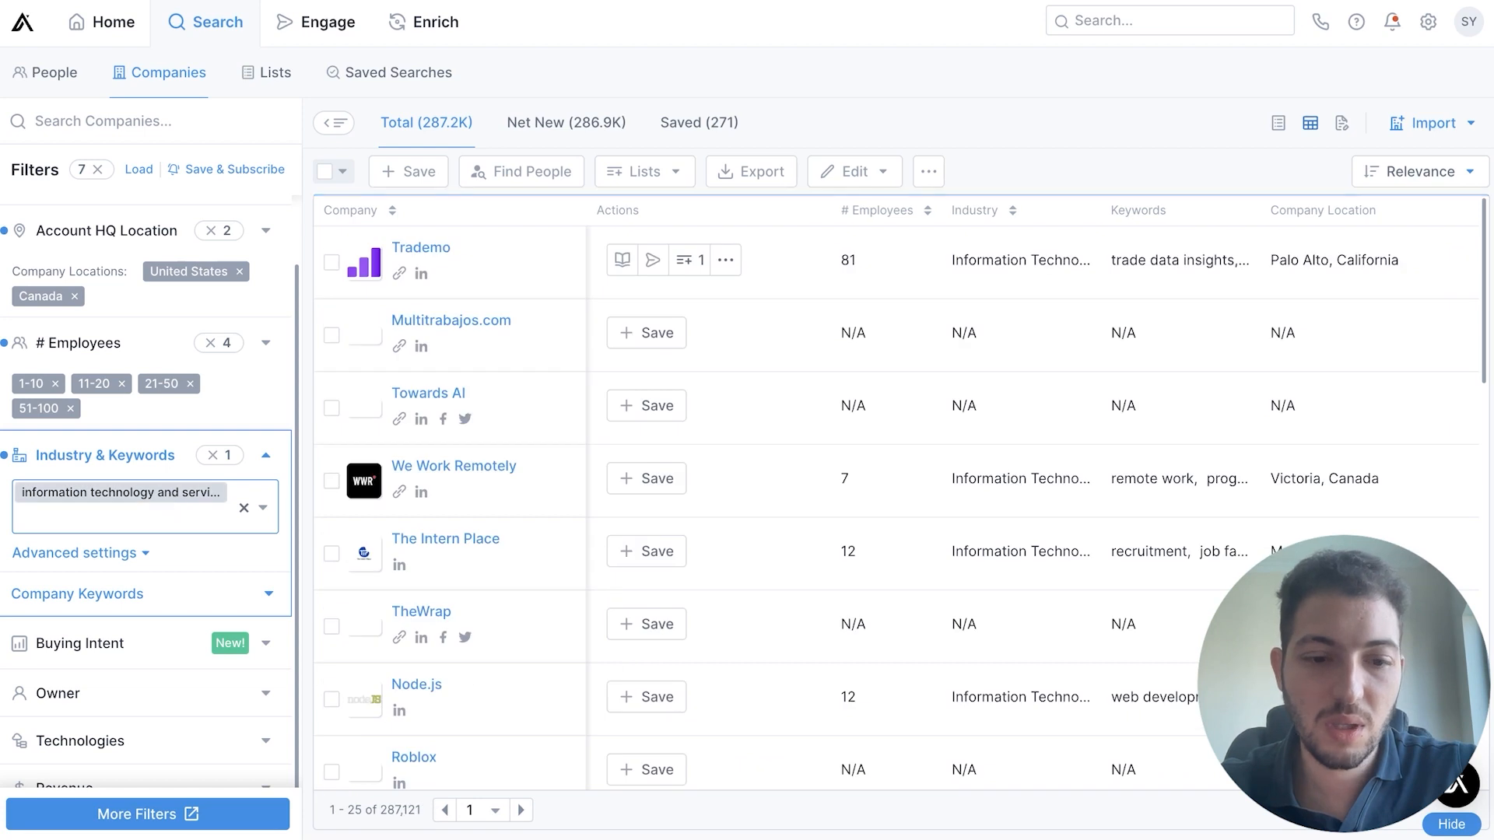
pyautogui.write('tware')
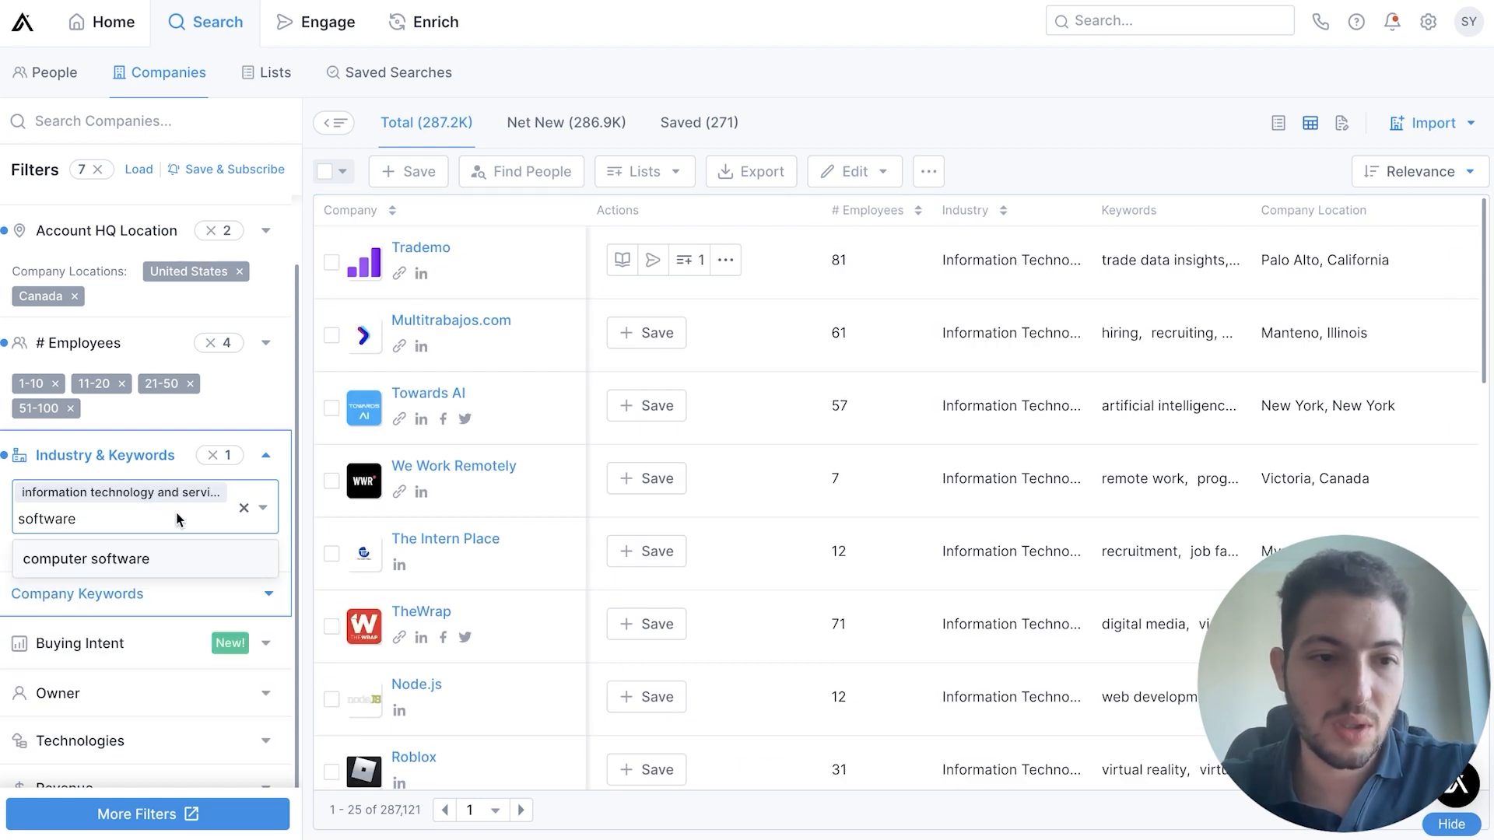
pyautogui.click(173, 565)
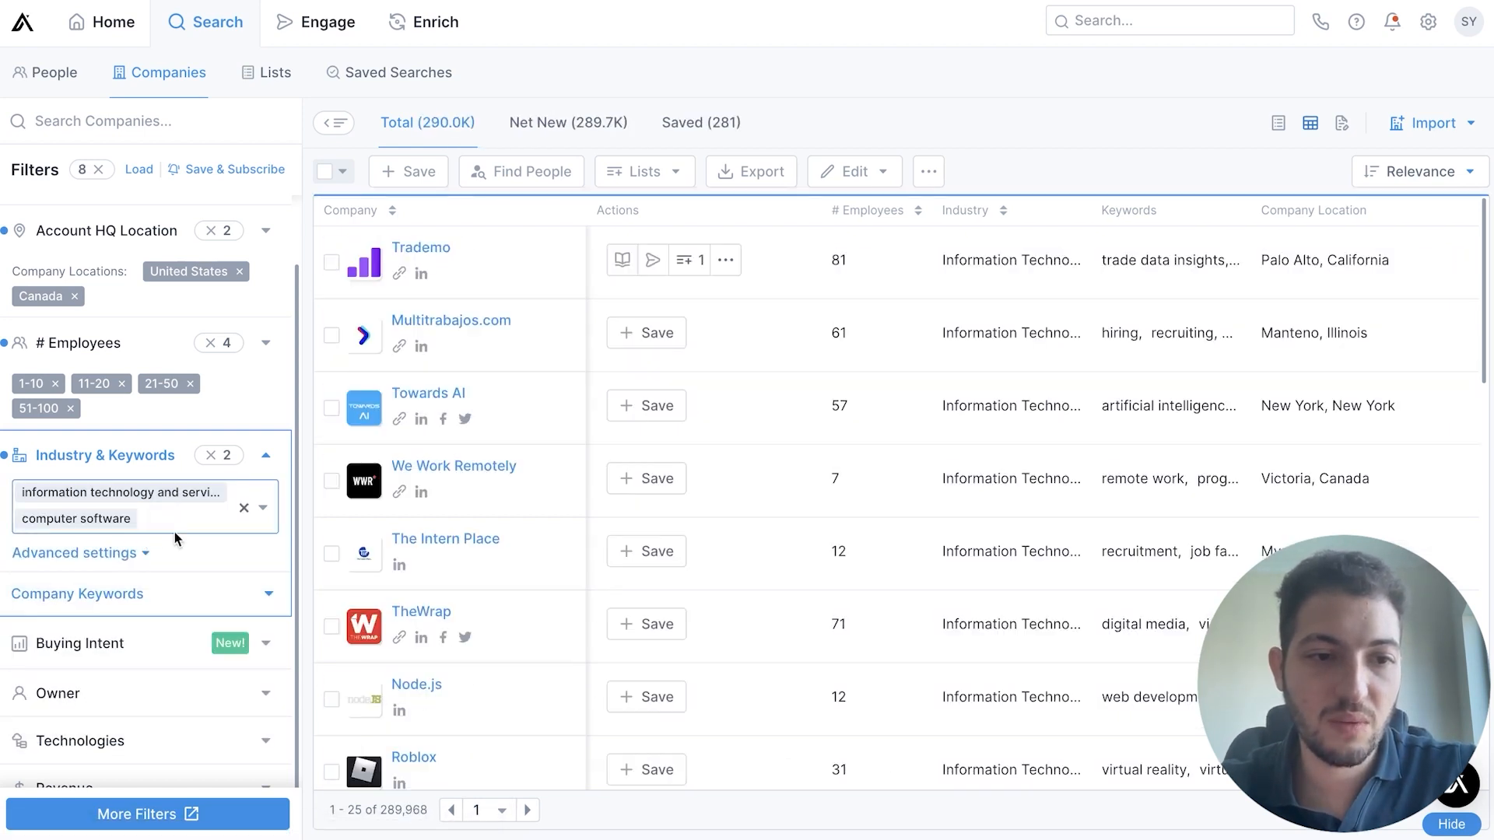
pyautogui.write('deve')
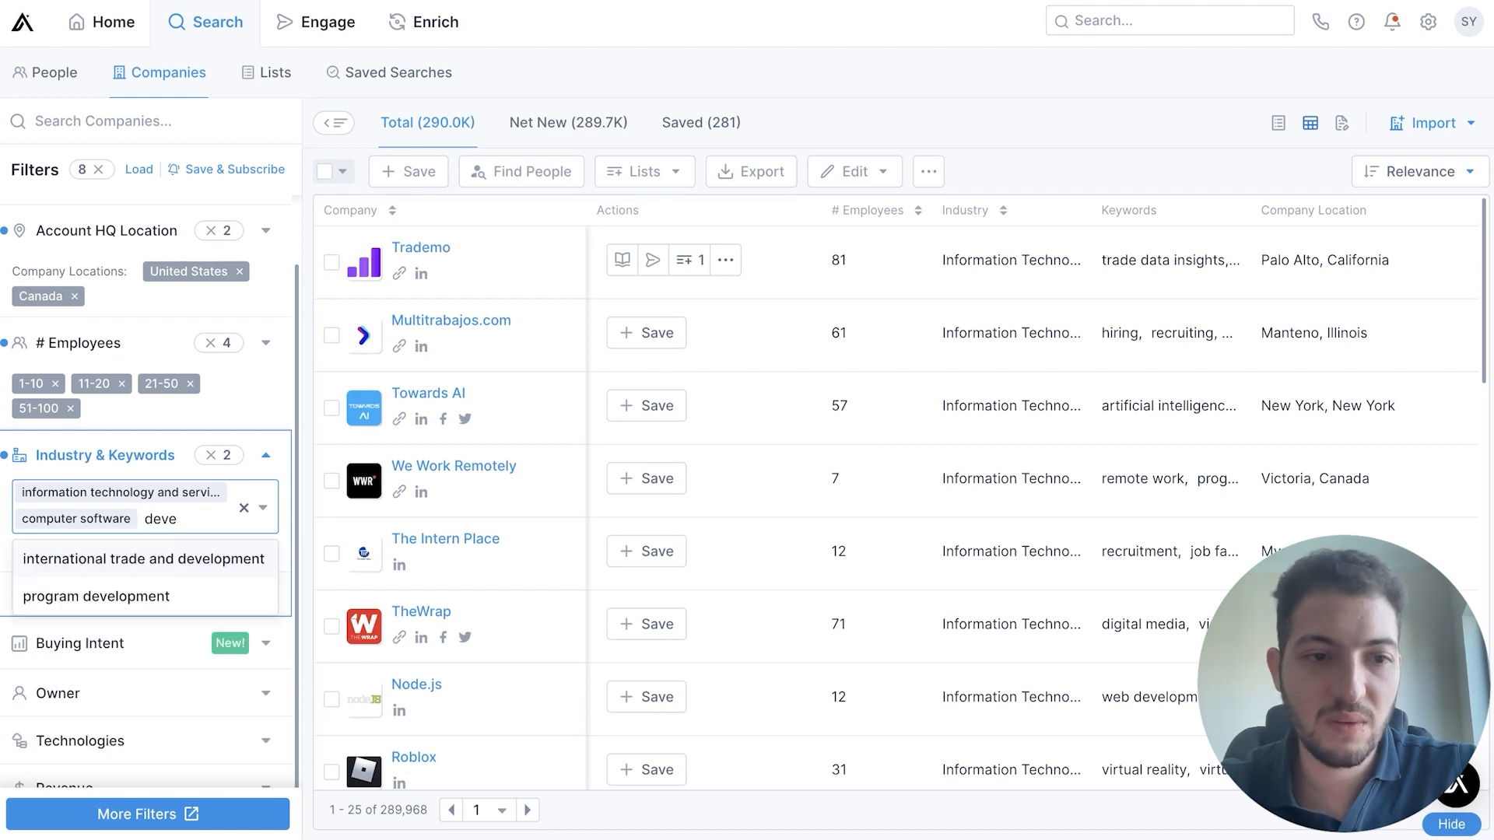
pyautogui.write('lopment')
pyautogui.click(227, 596)
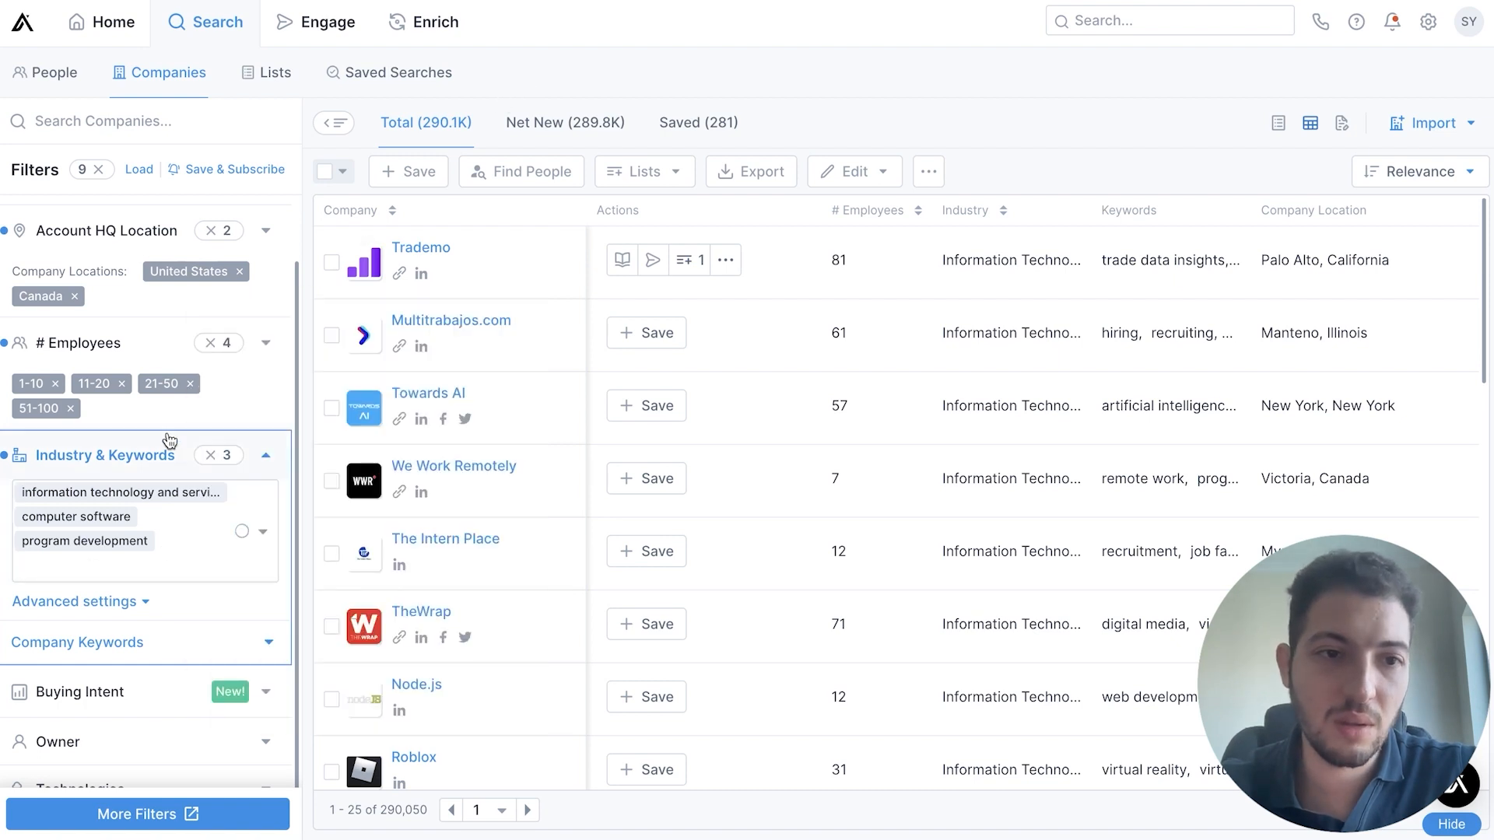
# Examine the Buying Intent filter's intent score, intent topics and timeframe options, and collapse it without choosing any
pyautogui.scroll(1, 114, 408)
pyautogui.scroll(-2, 153, 477)
pyautogui.scroll(1, 129, 618)
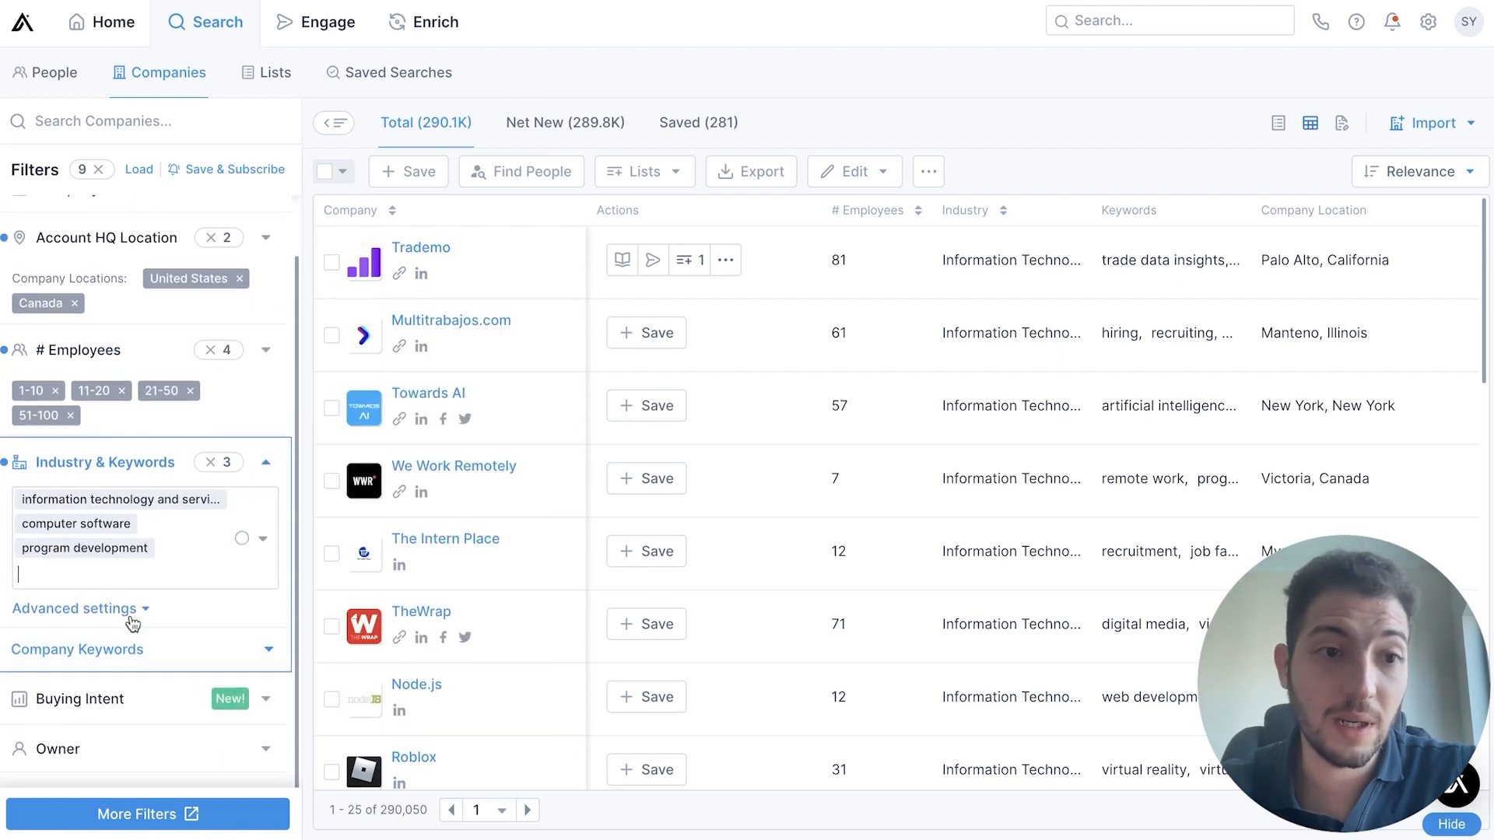
pyautogui.scroll(-4, 133, 523)
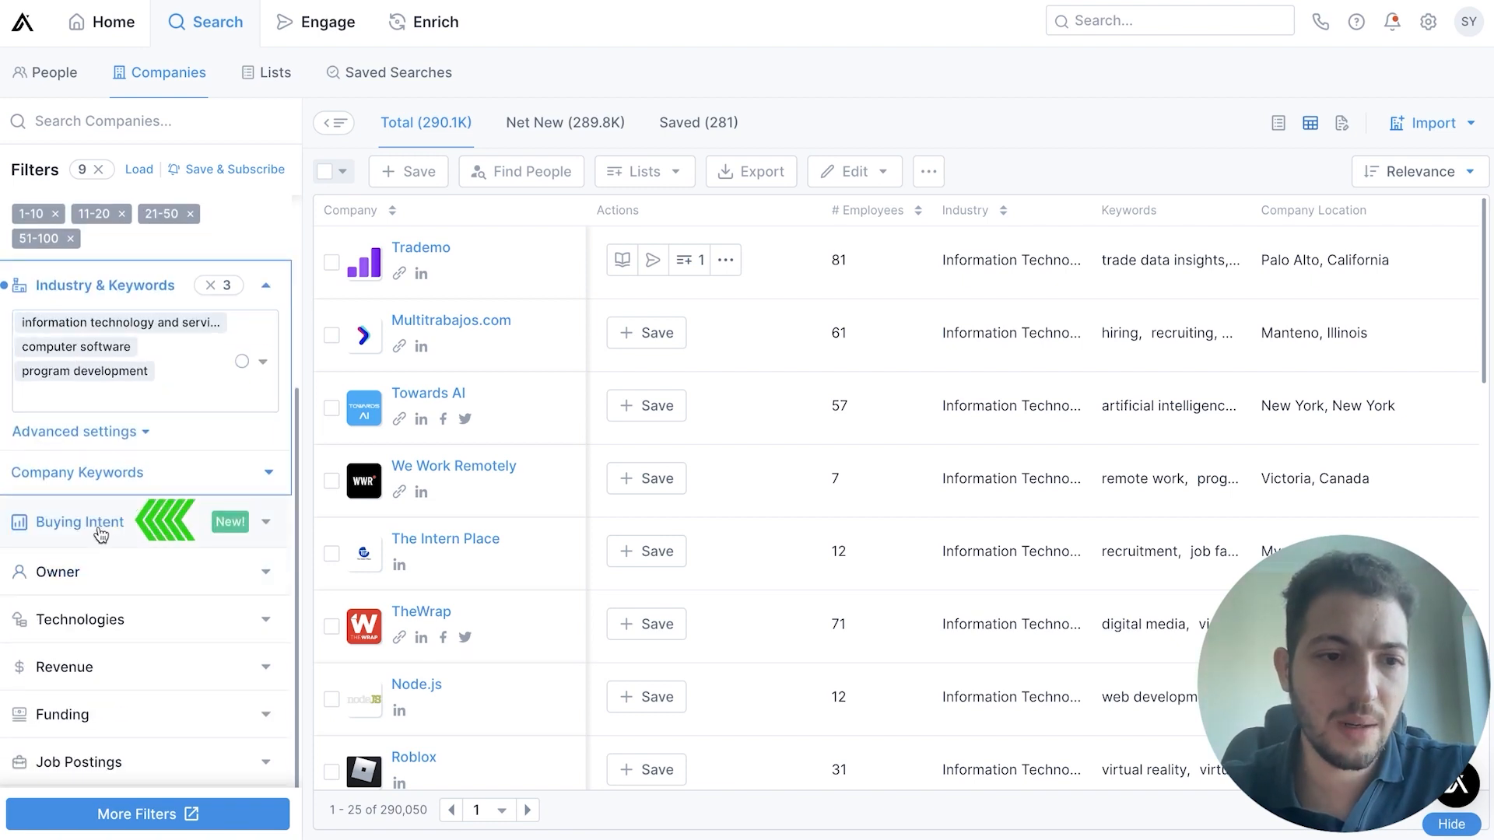
pyautogui.click(163, 521)
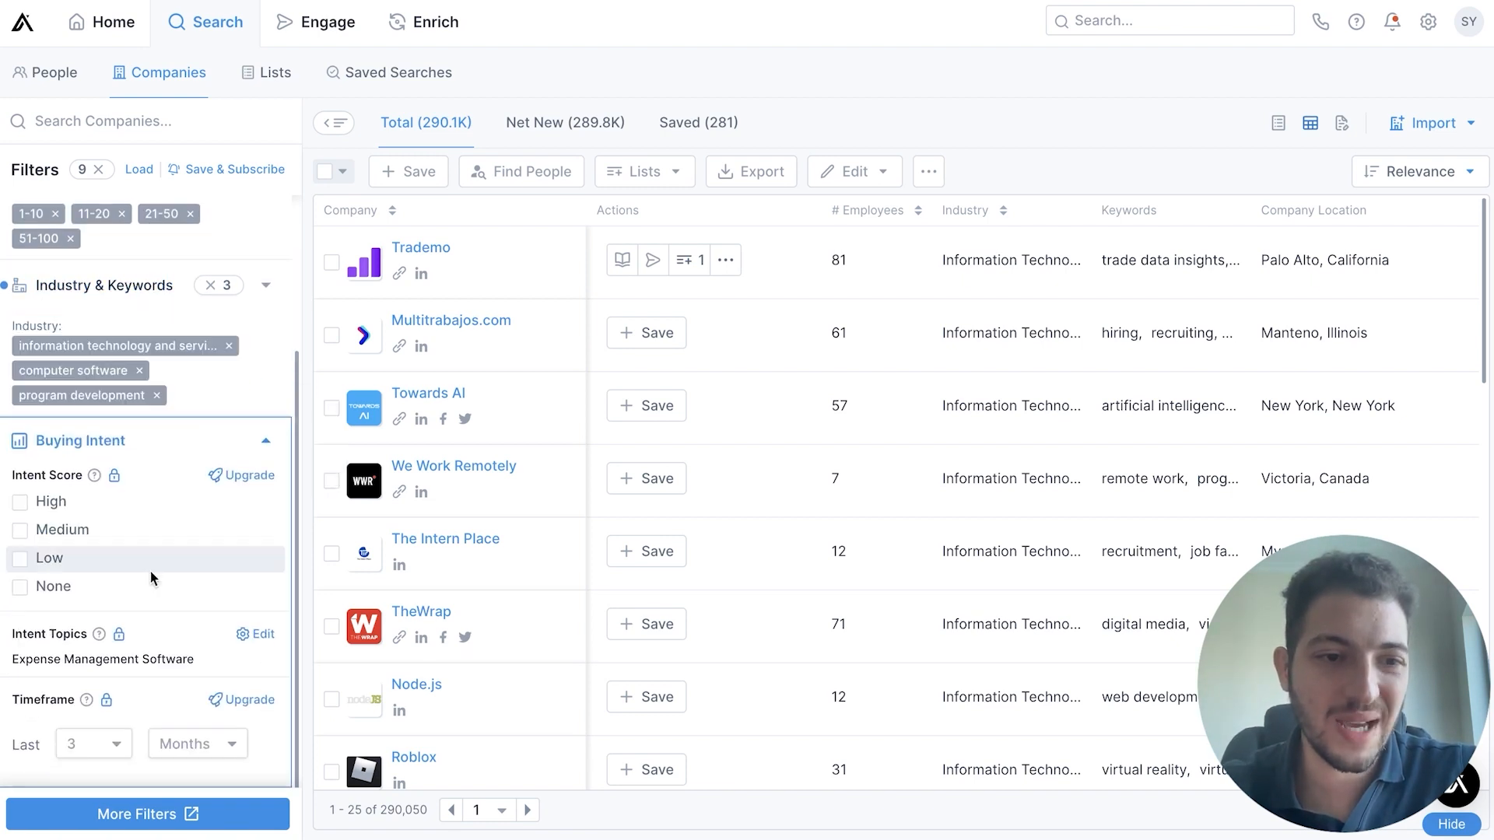
pyautogui.scroll(-1, 151, 571)
pyautogui.scroll(-1, 151, 571)
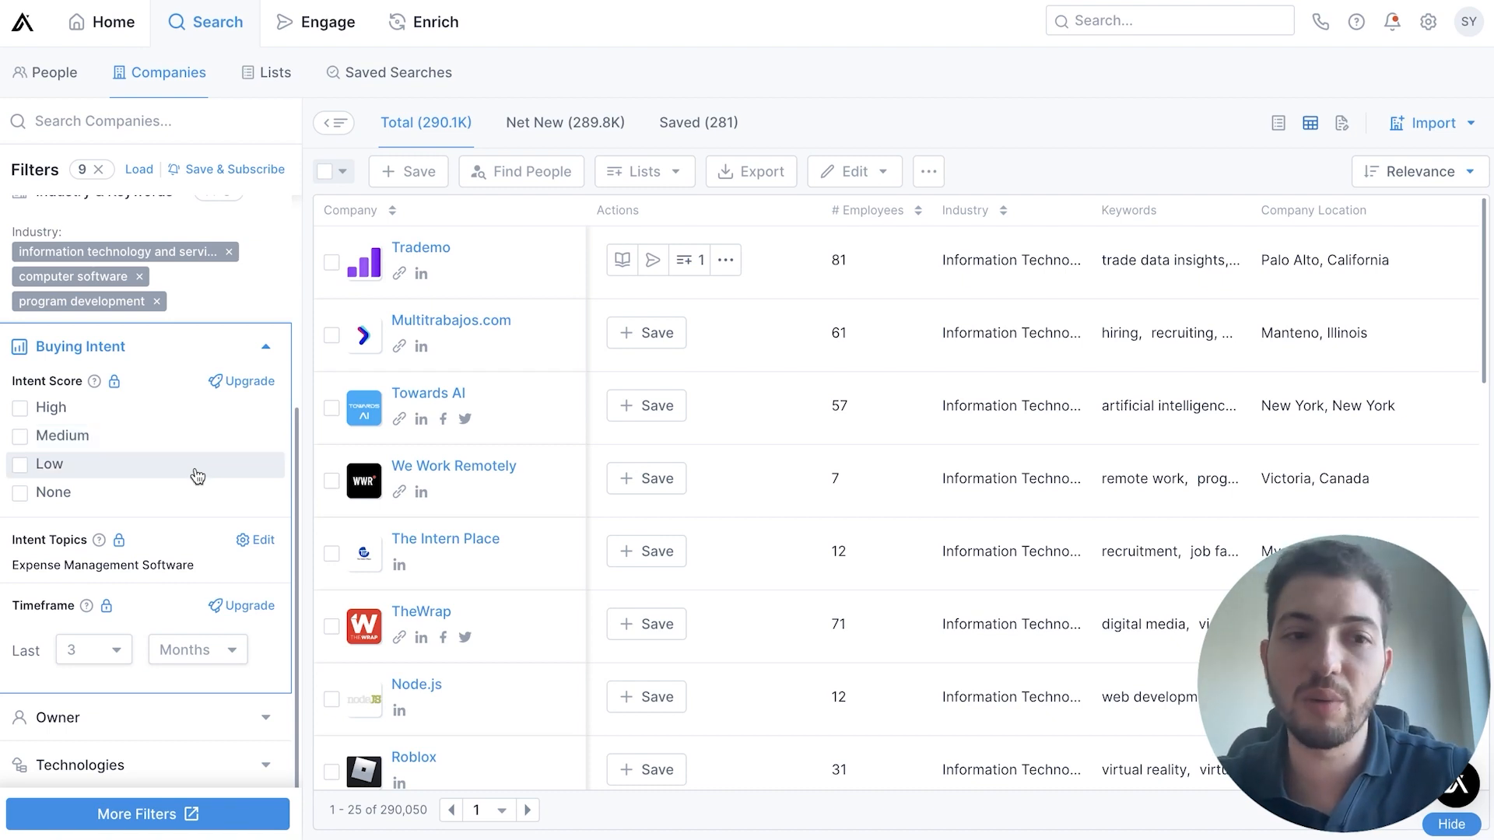
pyautogui.click(245, 345)
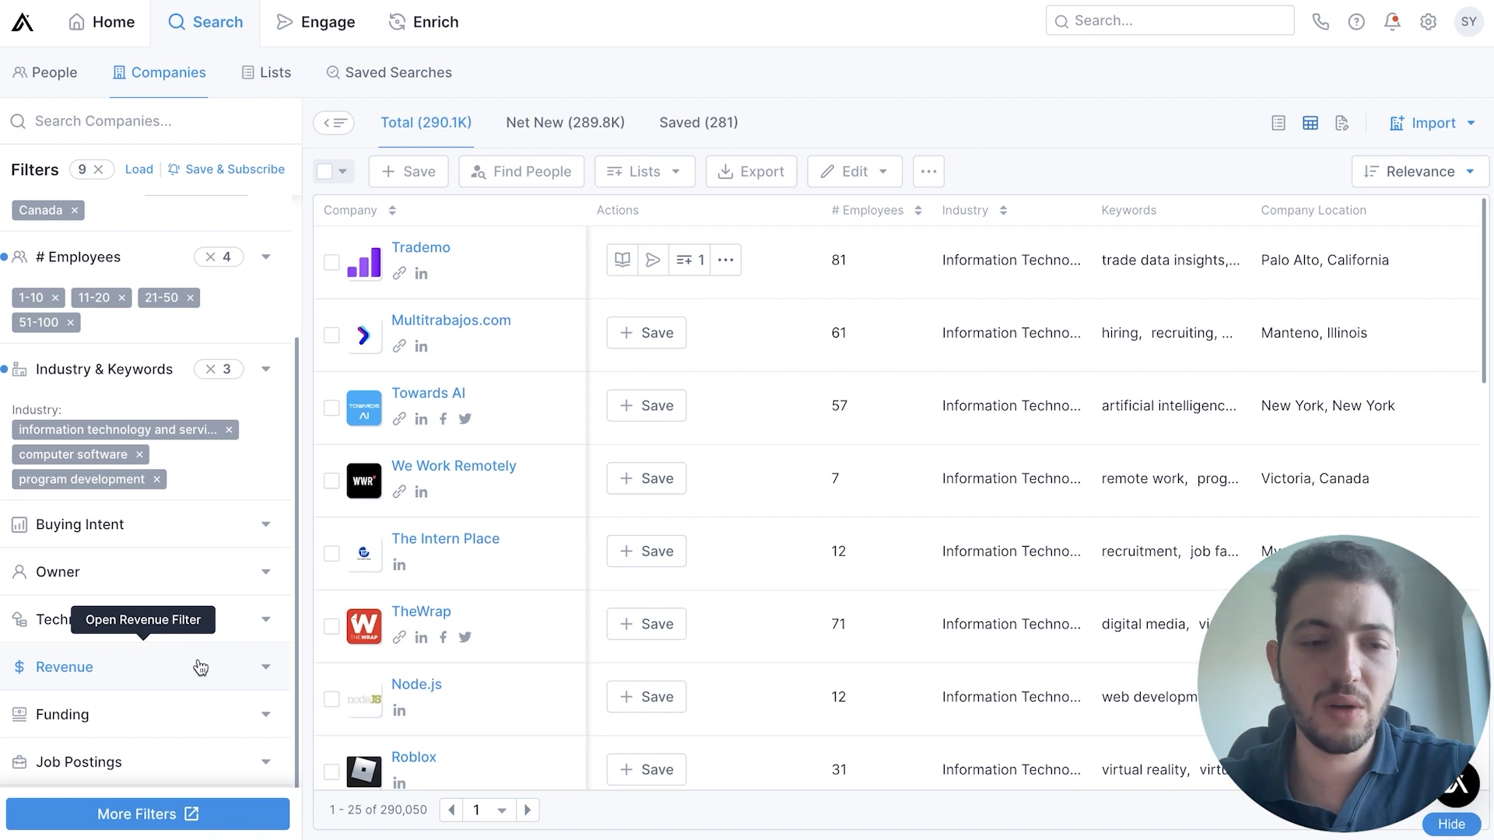
# Filter companies by funding stage, selecting Seed and Angel, and collapse the Funding filter
pyautogui.click(178, 717)
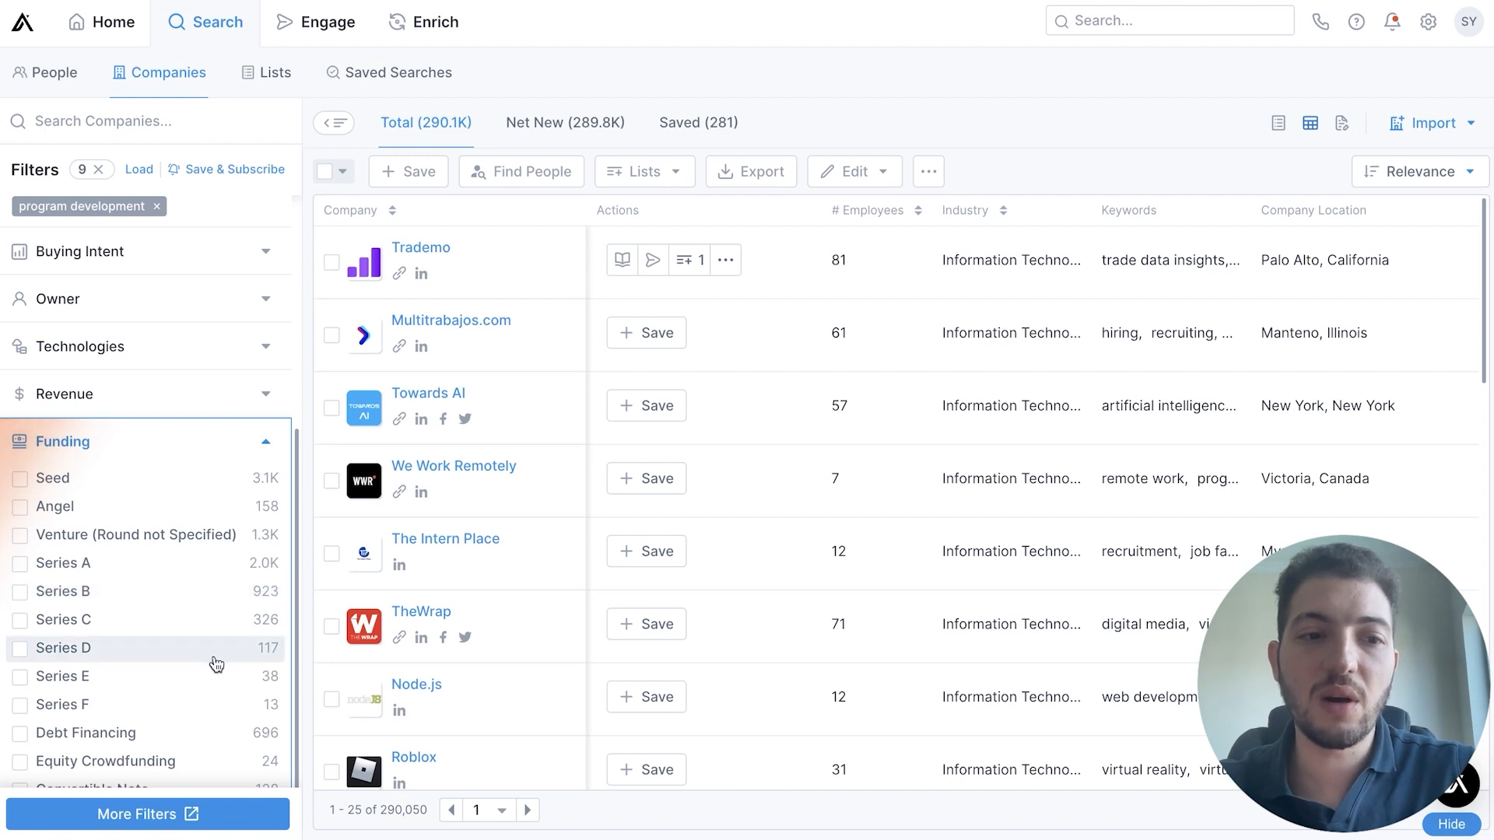
pyautogui.click(130, 477)
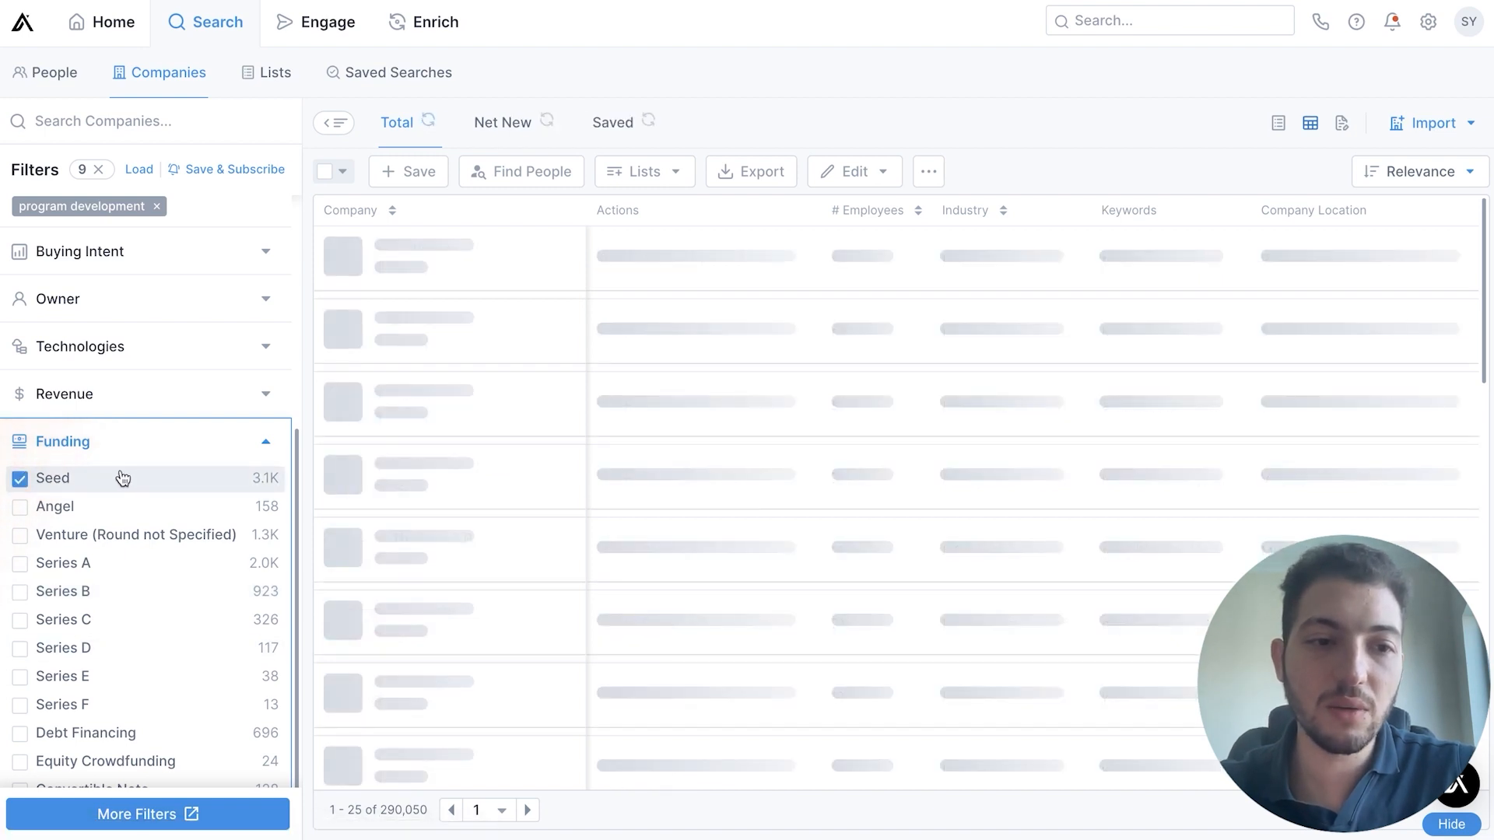
pyautogui.click(104, 513)
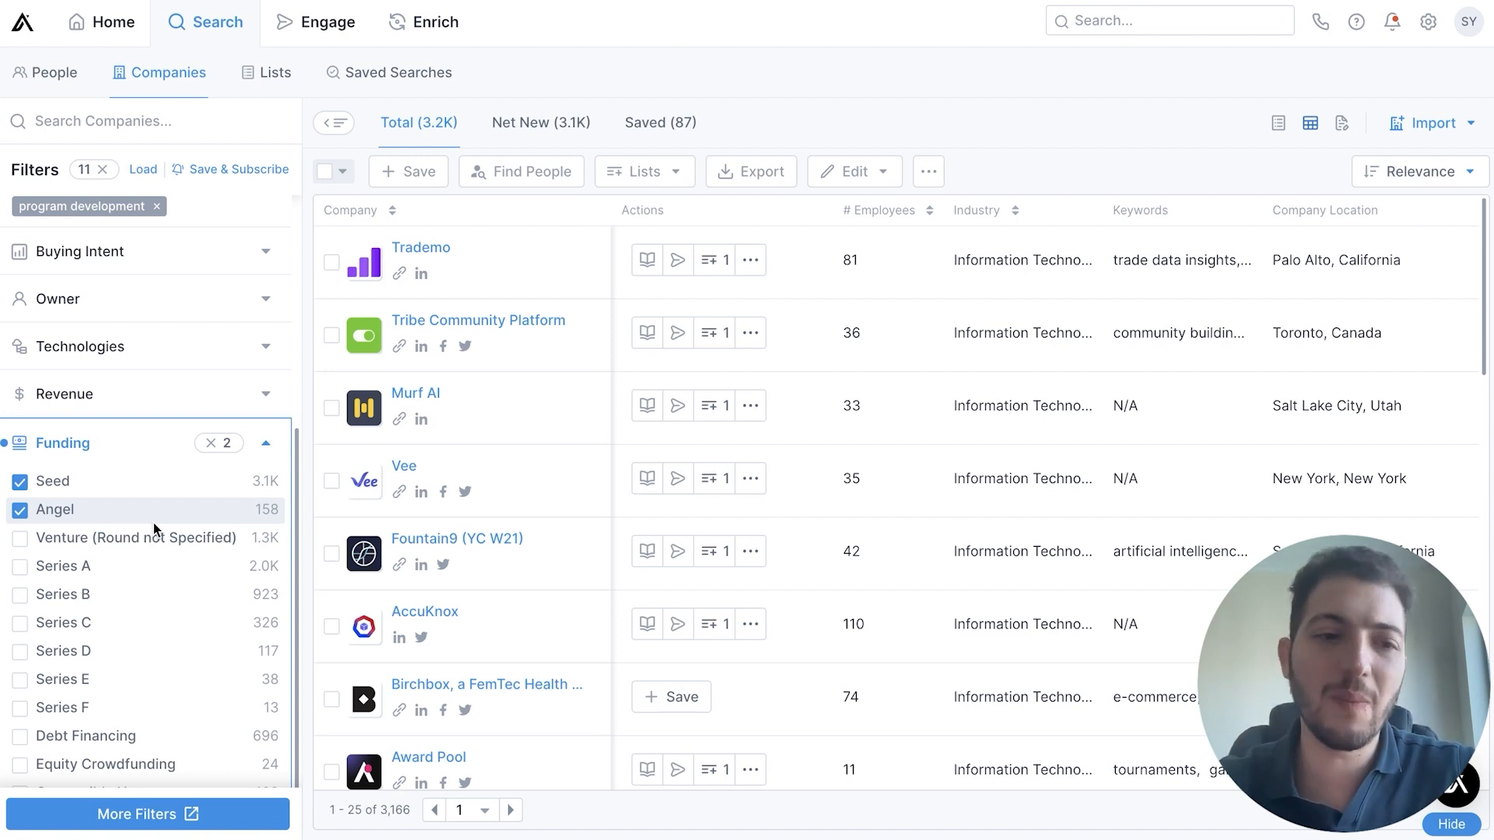
pyautogui.click(109, 448)
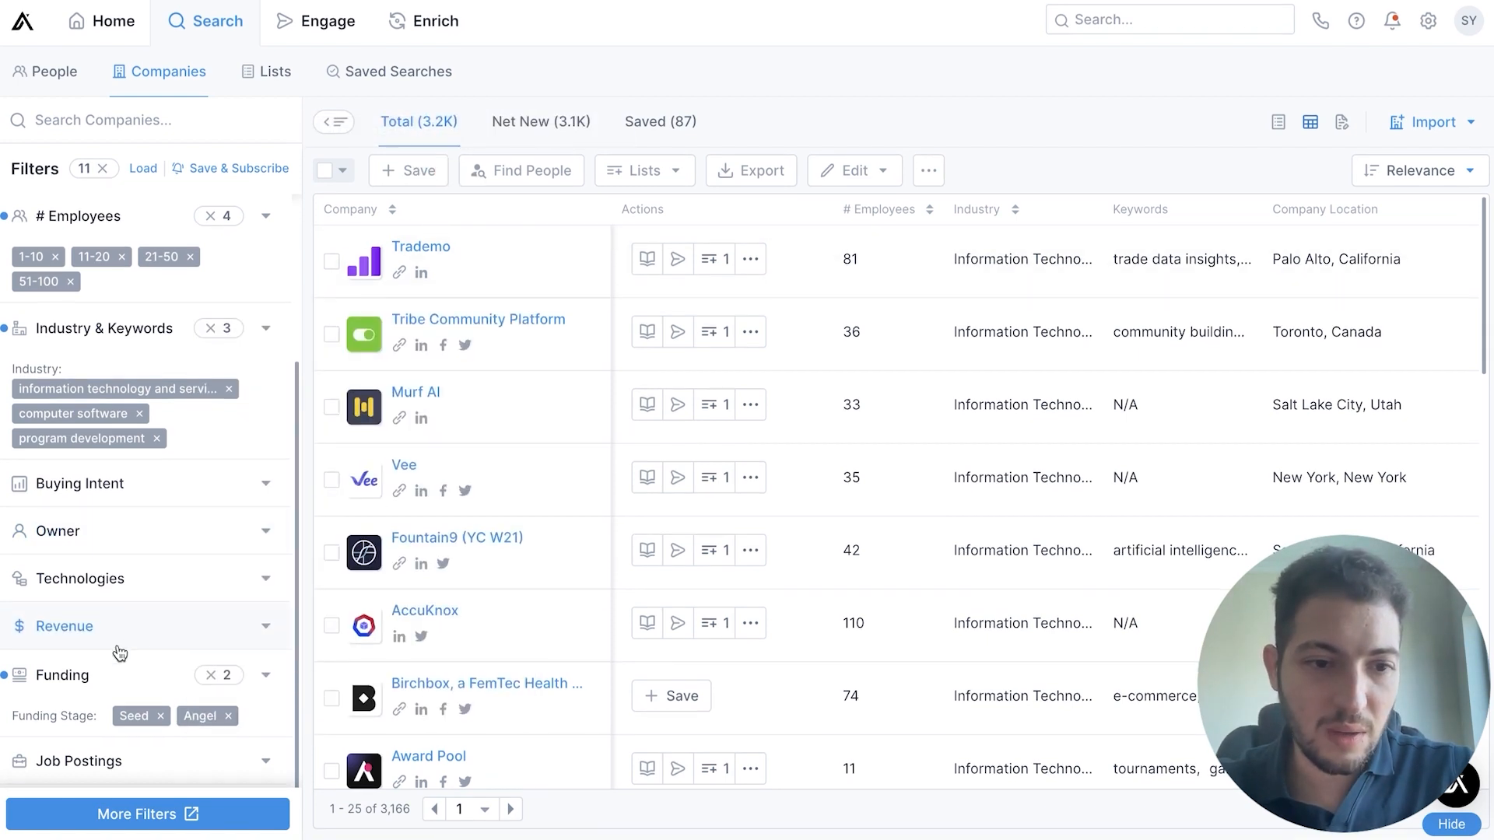
# Show the last funding date and amount options in the Funding filter and set the round's start date to 01/01/2022
pyautogui.click(132, 676)
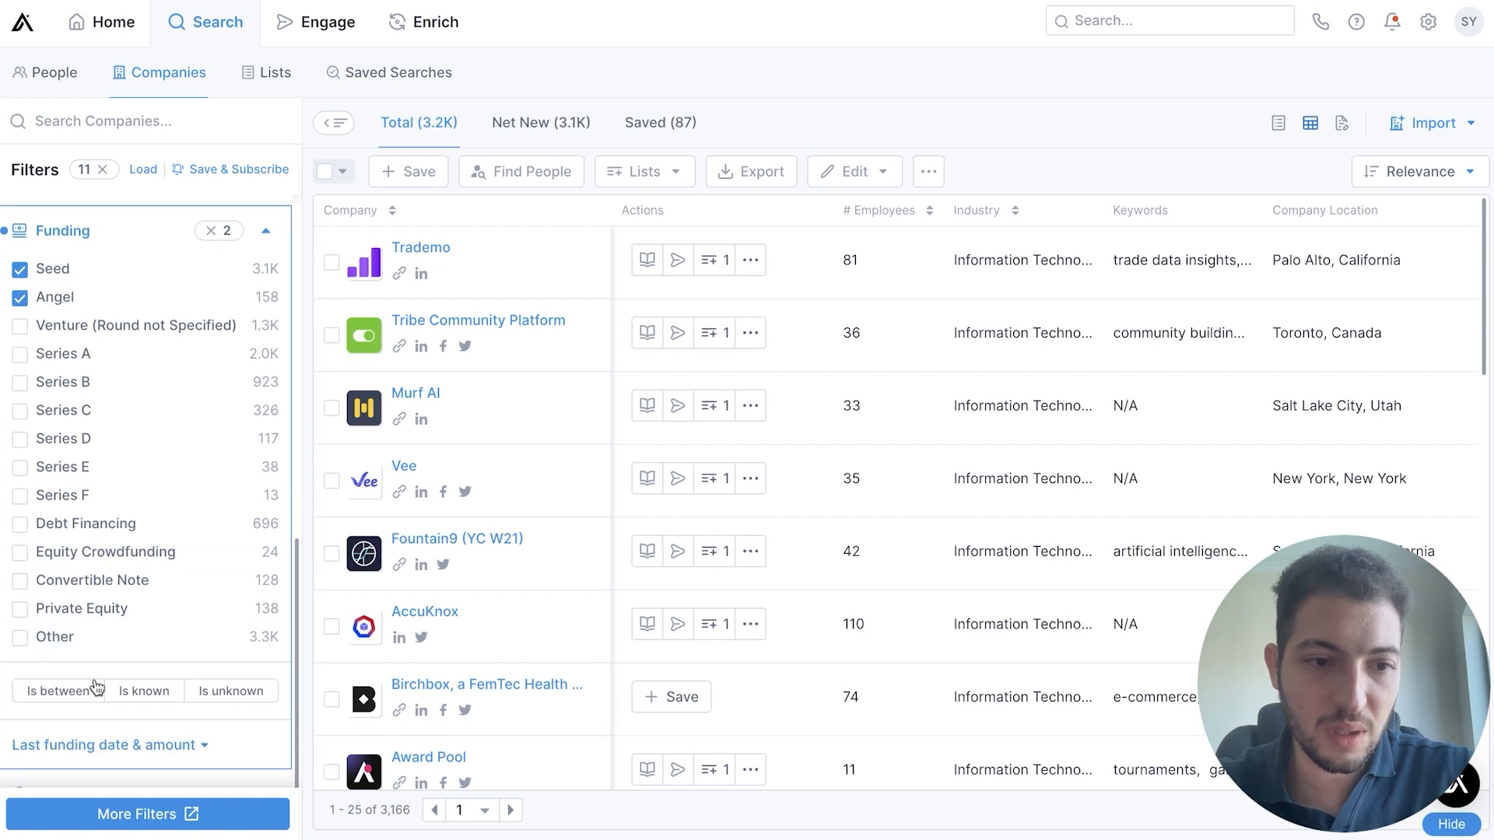
pyautogui.scroll(-1, 157, 755)
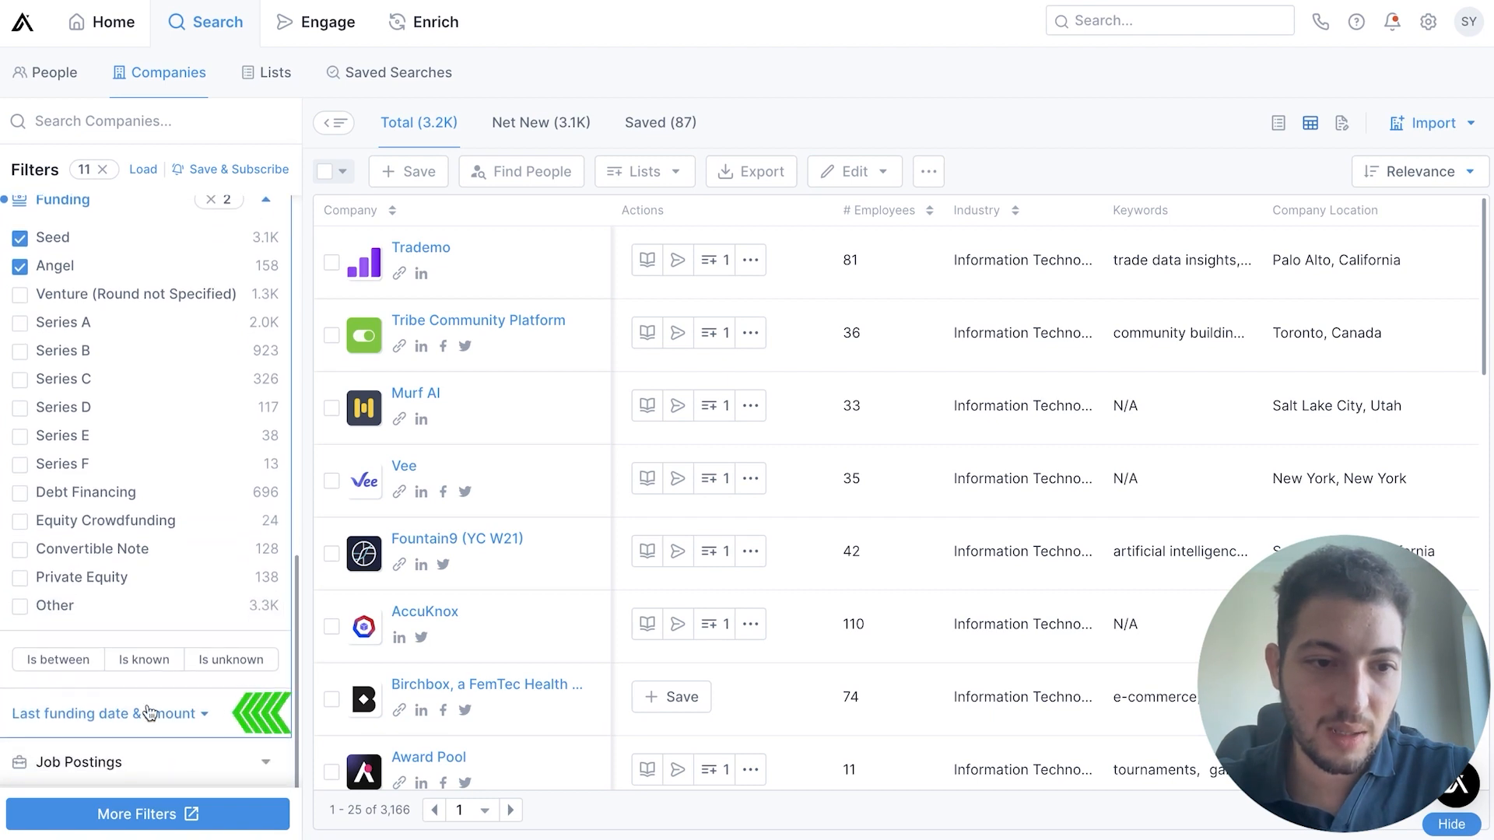
pyautogui.click(186, 713)
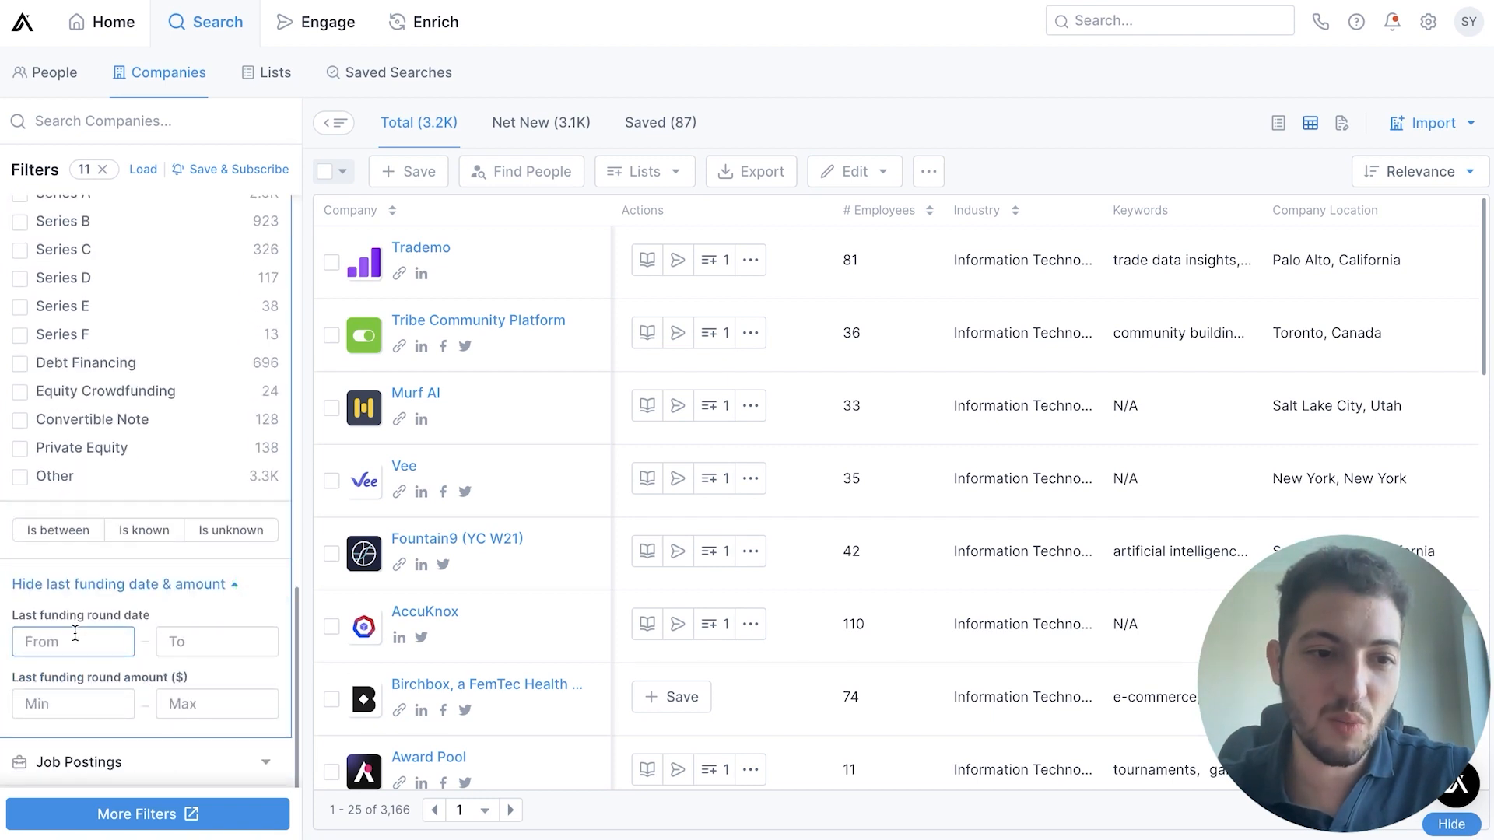
pyautogui.click(87, 634)
pyautogui.scroll(-2, 152, 663)
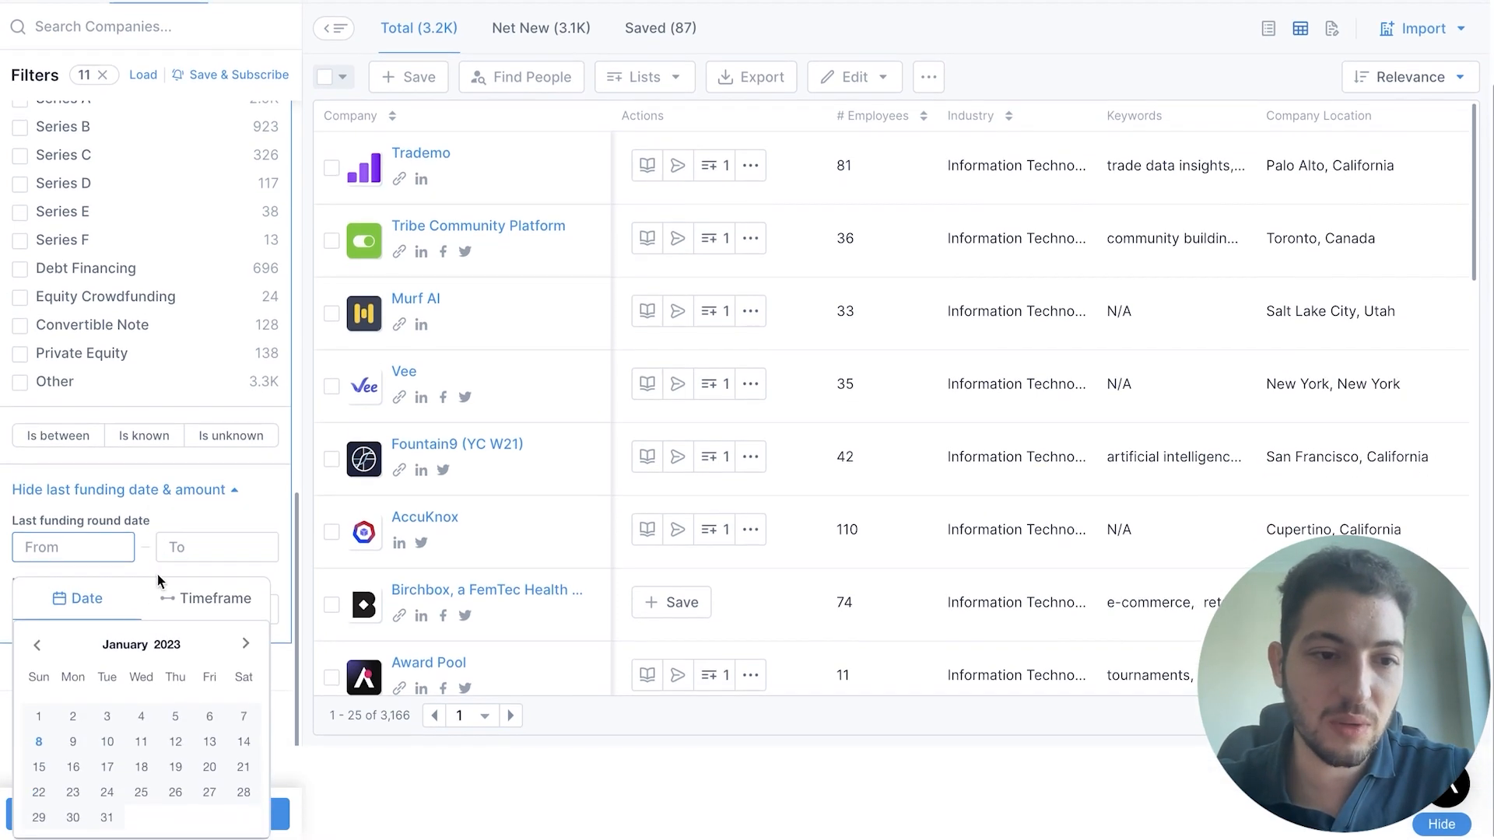
pyautogui.click(37, 645)
pyautogui.click(115, 645)
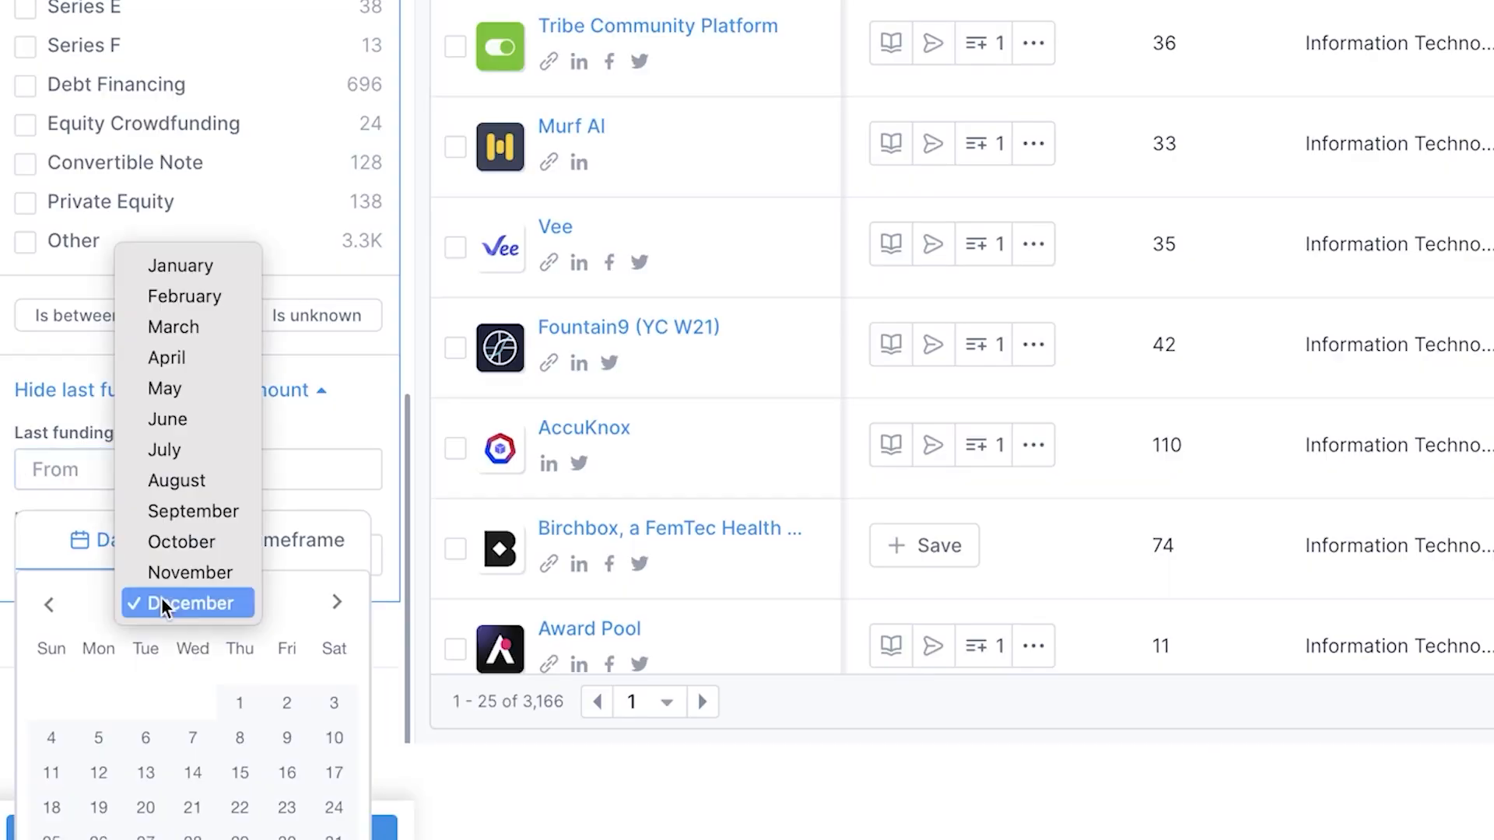
pyautogui.click(156, 405)
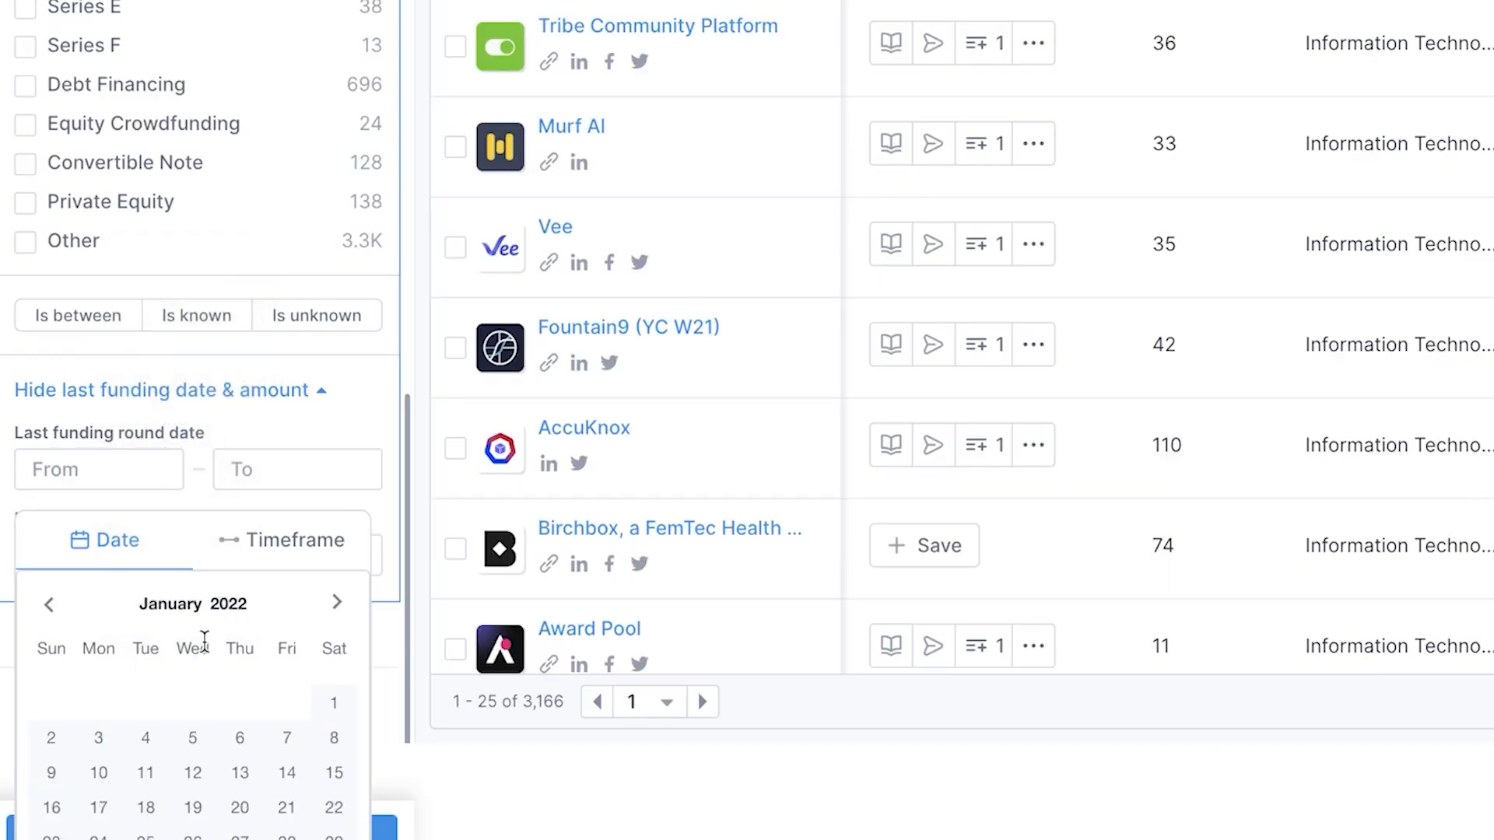
pyautogui.scroll(-1, 226, 661)
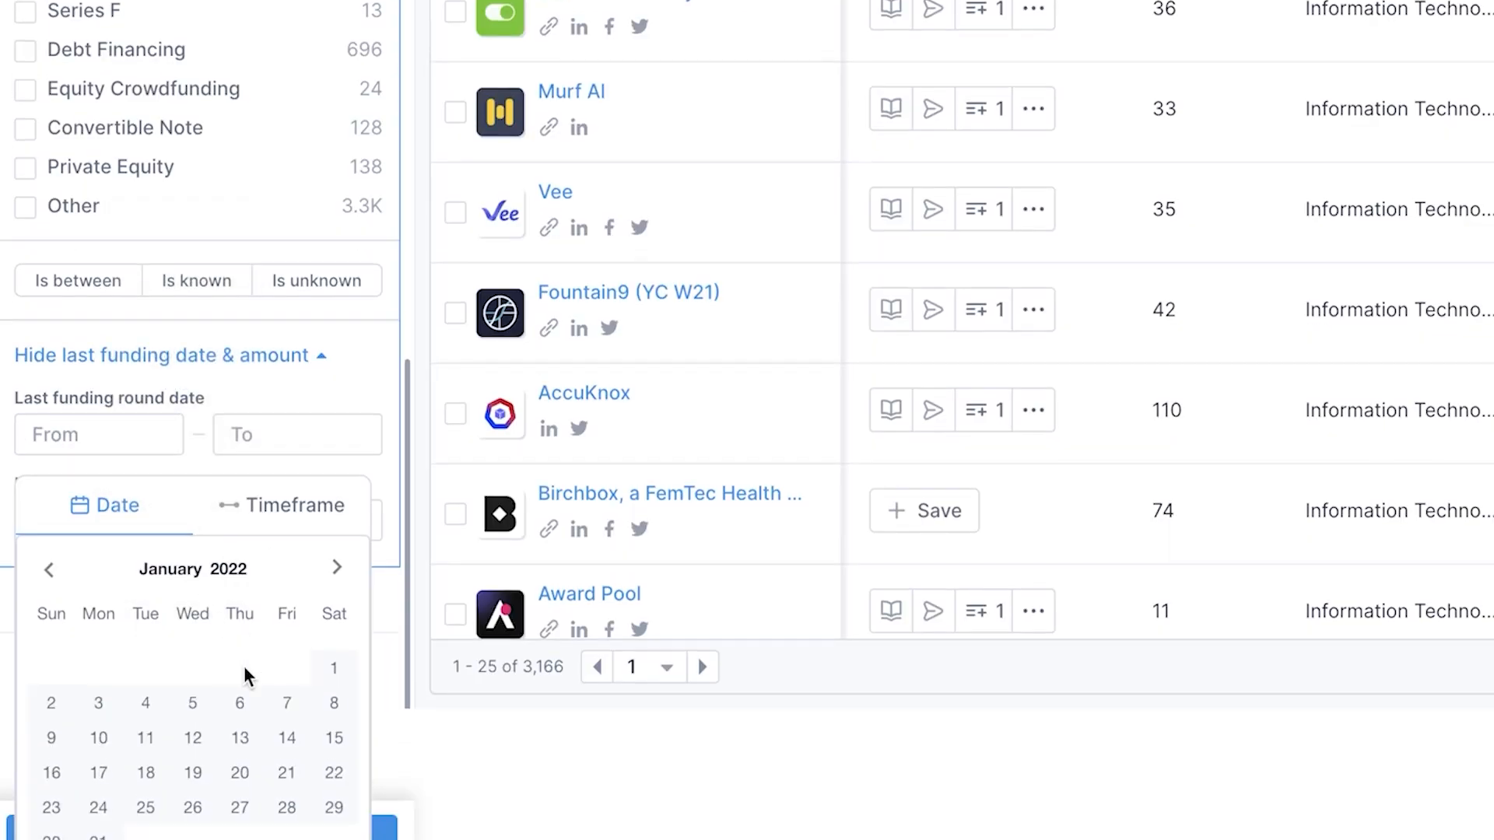
pyautogui.click(347, 676)
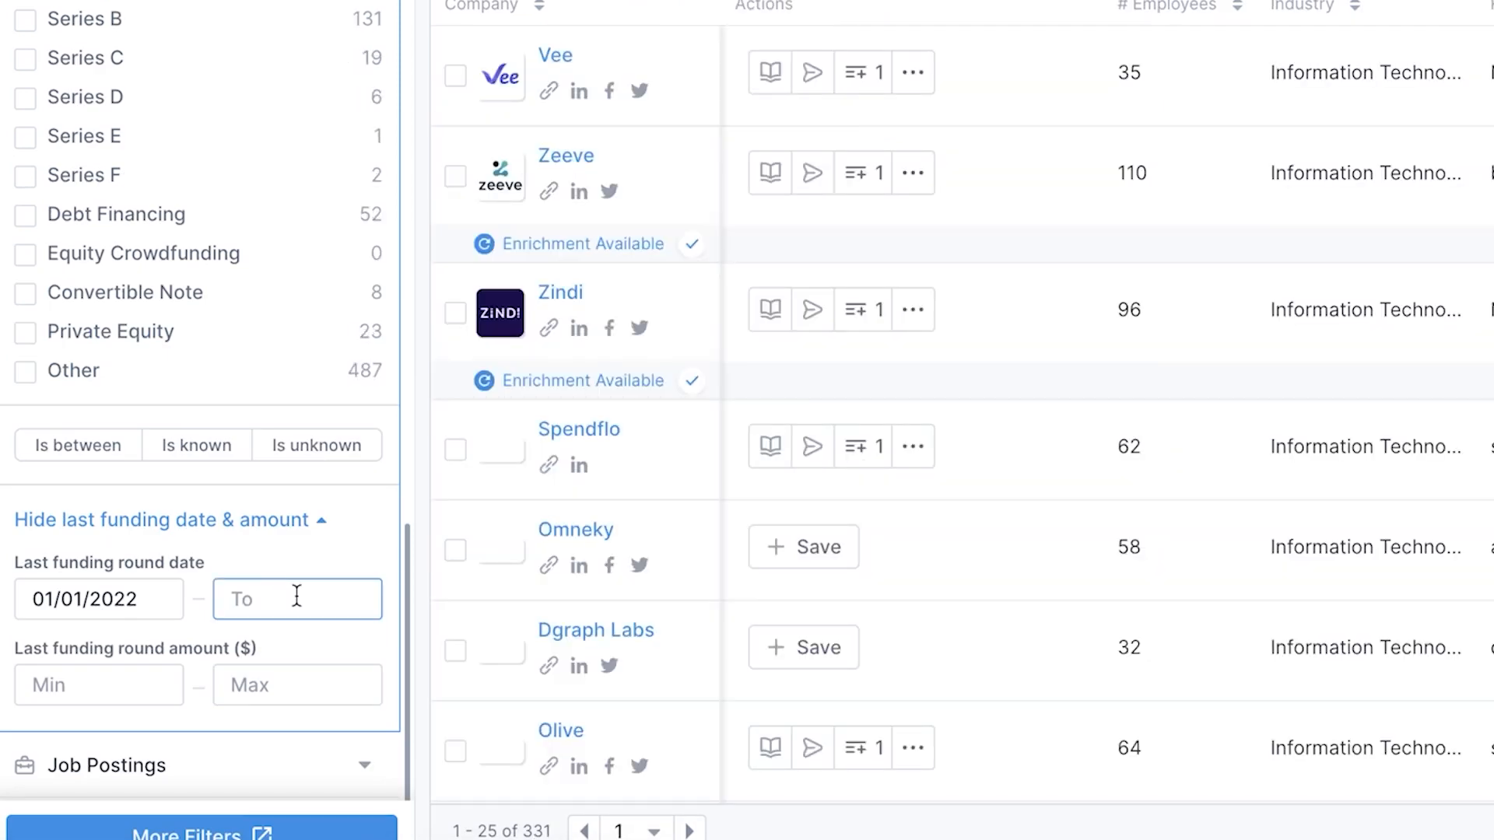
# Set the end date of the last funding round range to 01/08/2023
pyautogui.click(300, 597)
pyautogui.scroll(-2, 389, 743)
pyautogui.scroll(-1, 389, 715)
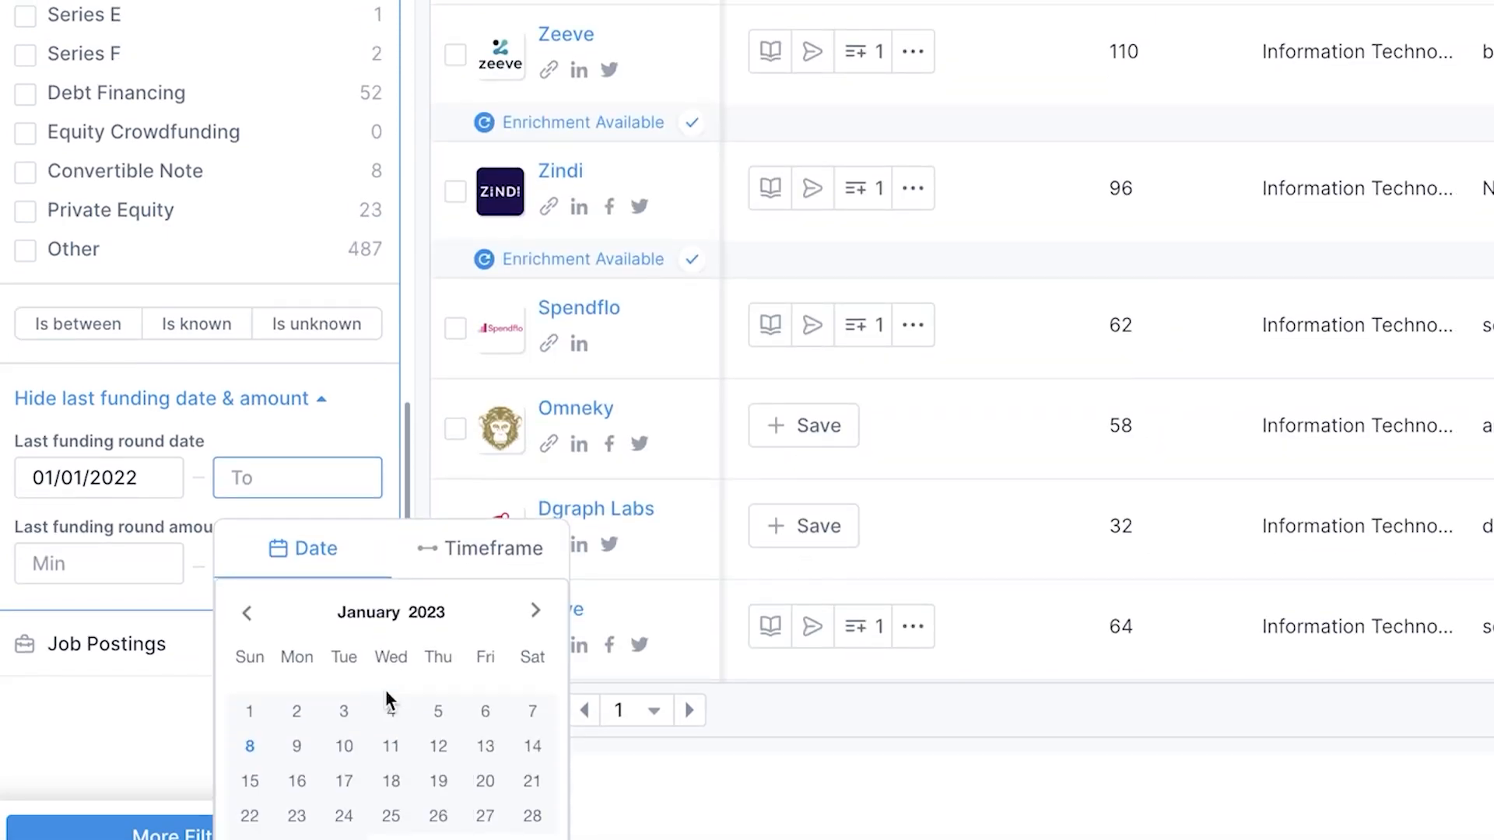
pyautogui.click(248, 739)
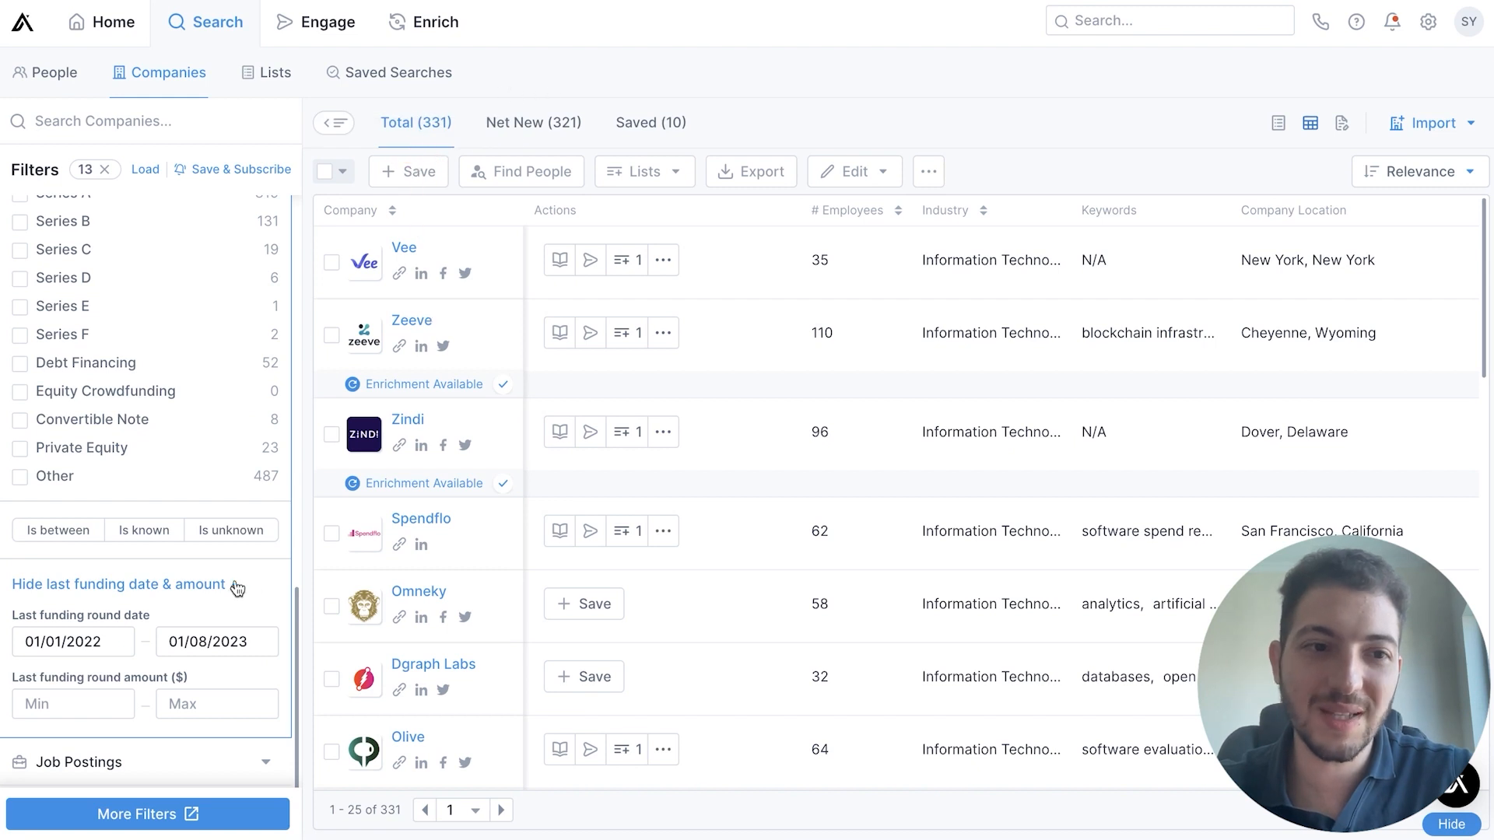
# Review the filtered company list and the filters applied to the search
pyautogui.scroll(2, 226, 583)
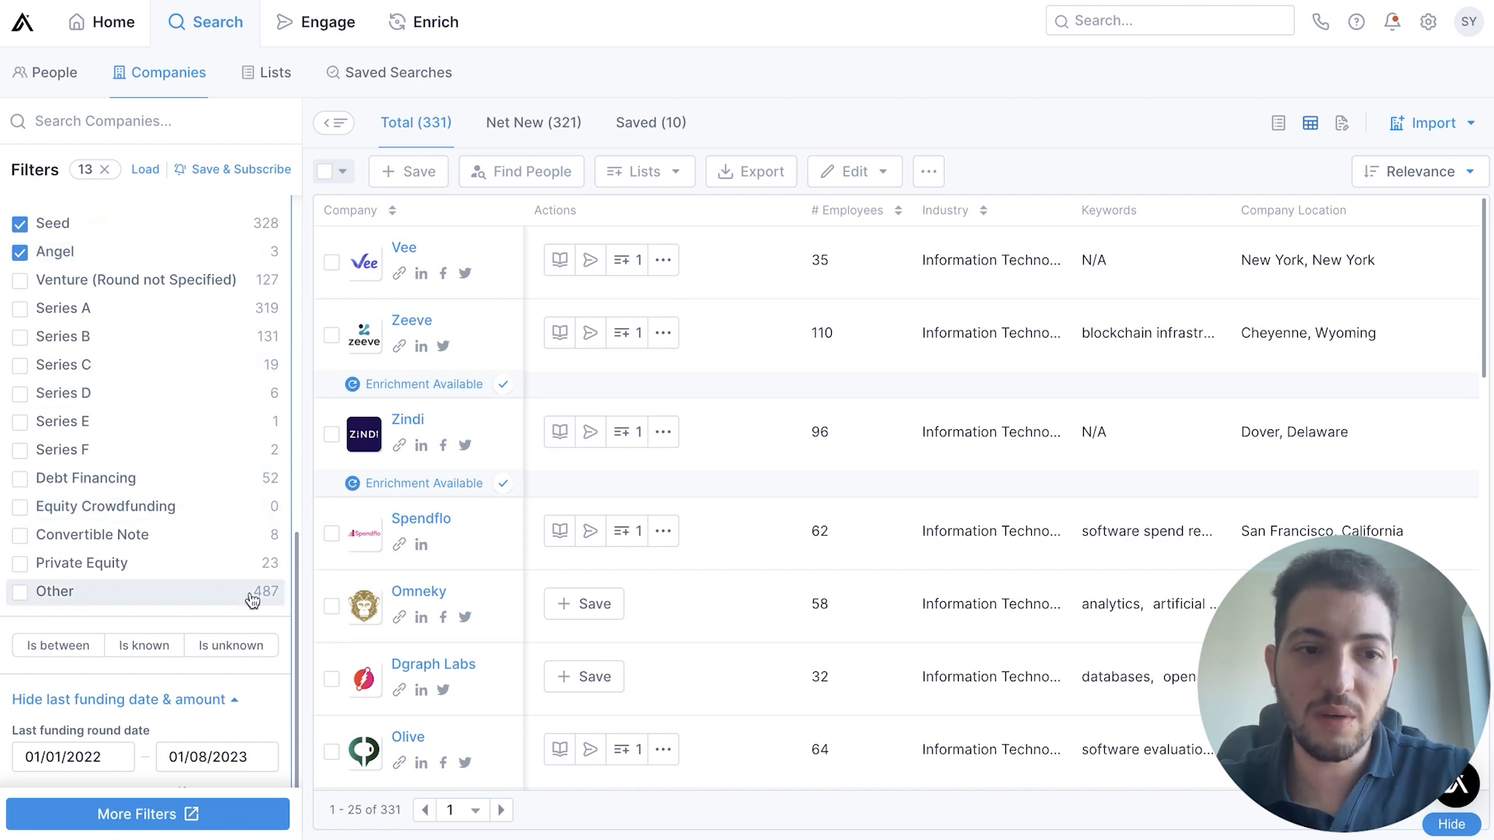
pyautogui.scroll(-1, 251, 596)
pyautogui.scroll(-12, 477, 407)
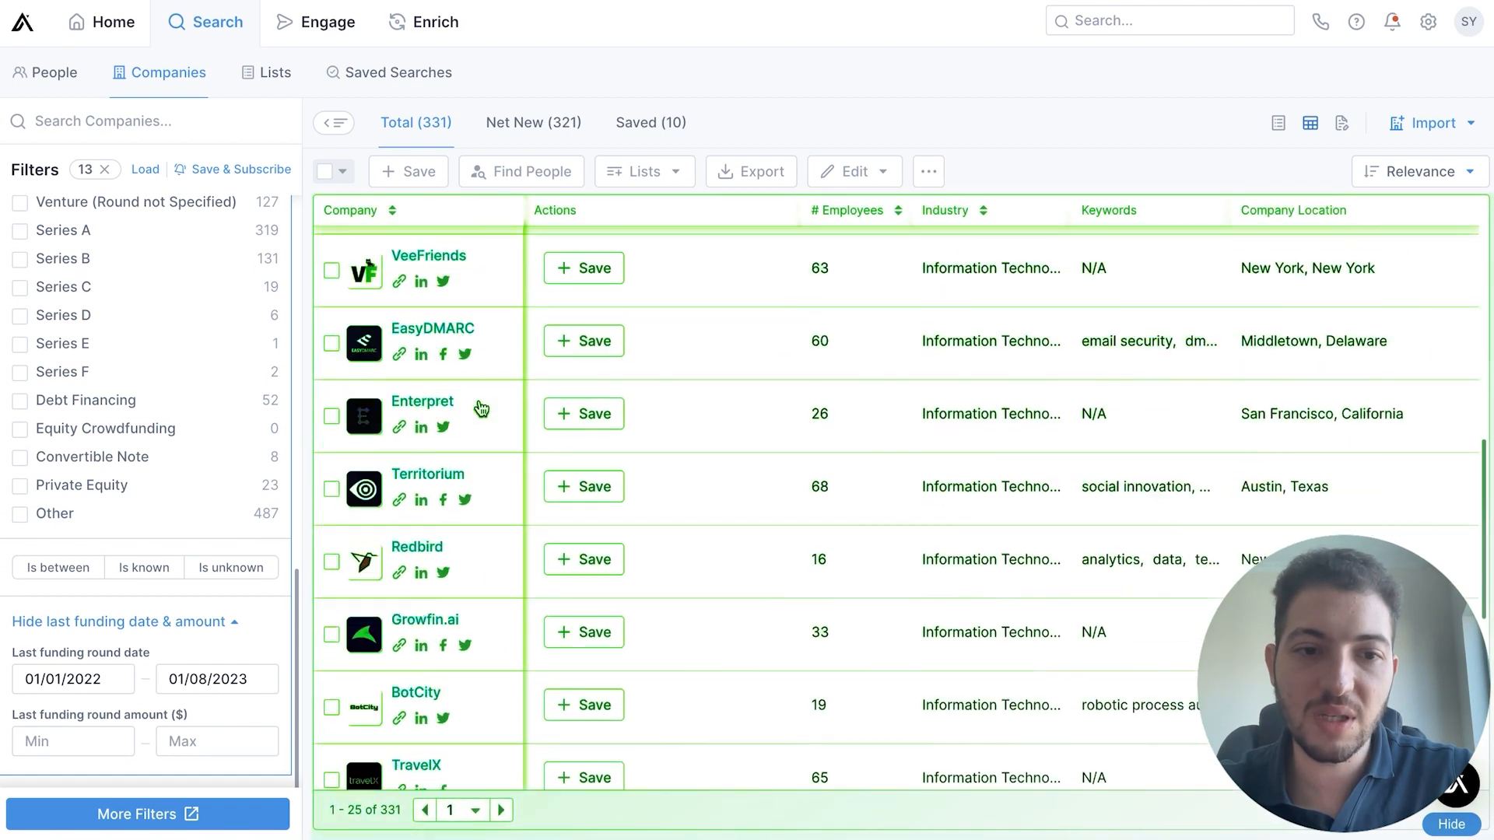
pyautogui.scroll(-1, 116, 653)
pyautogui.scroll(10, 156, 389)
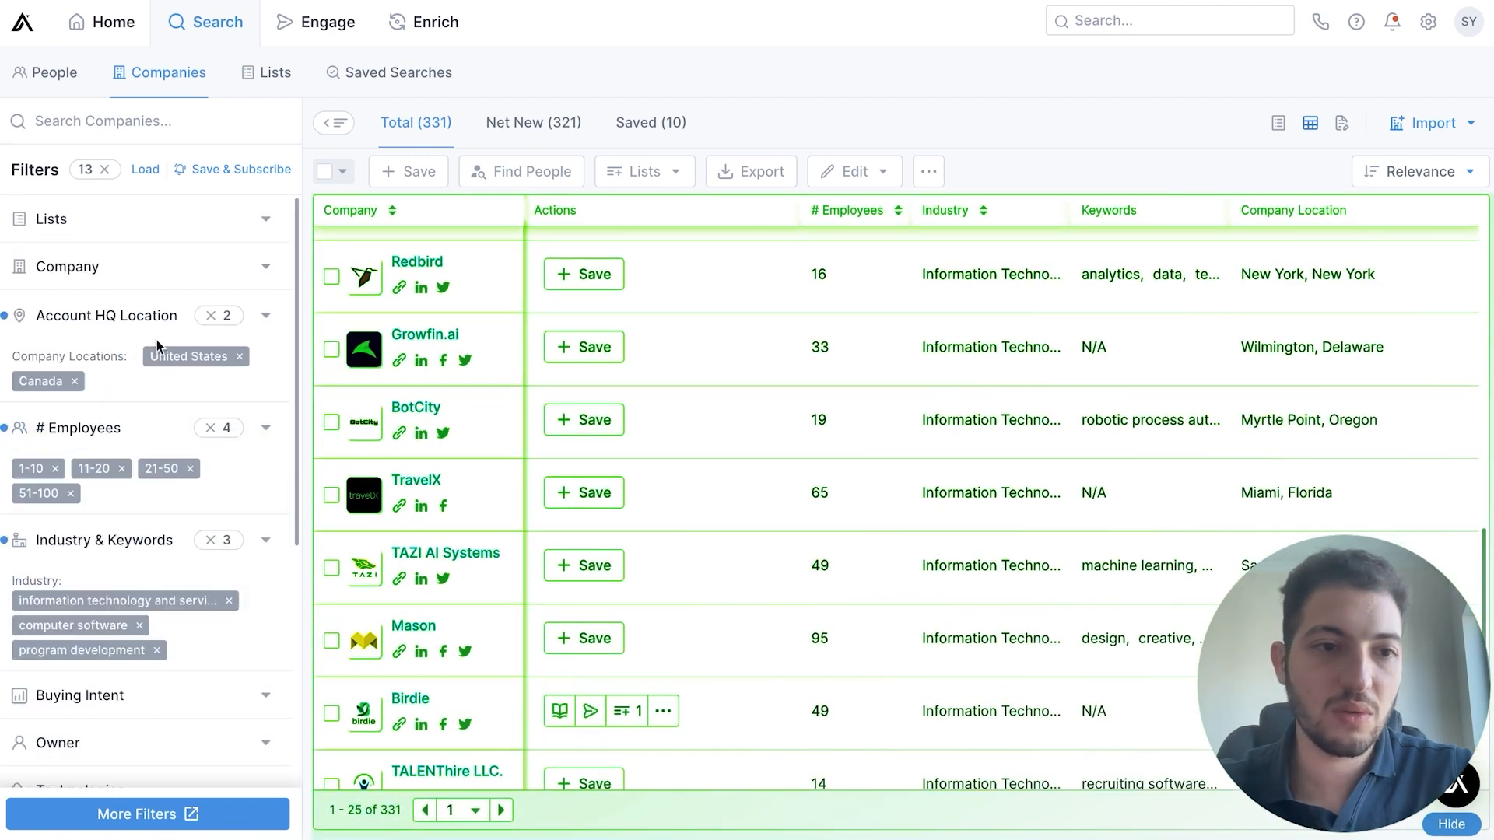